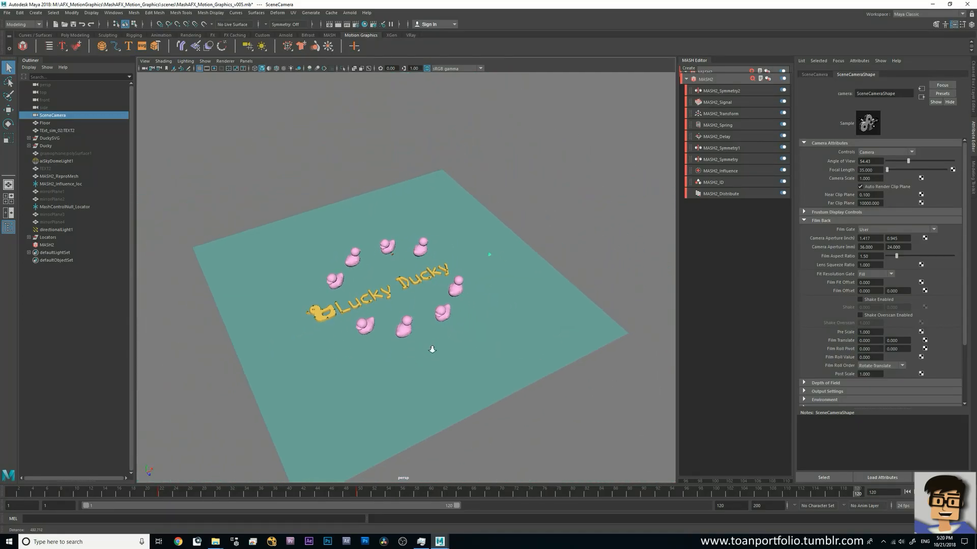
Step: Scrub through the duck logo animation on the timeline in the perspective view
left_click_drag(163, 494, 665, 495)
left_click_drag(742, 506, 487, 505)
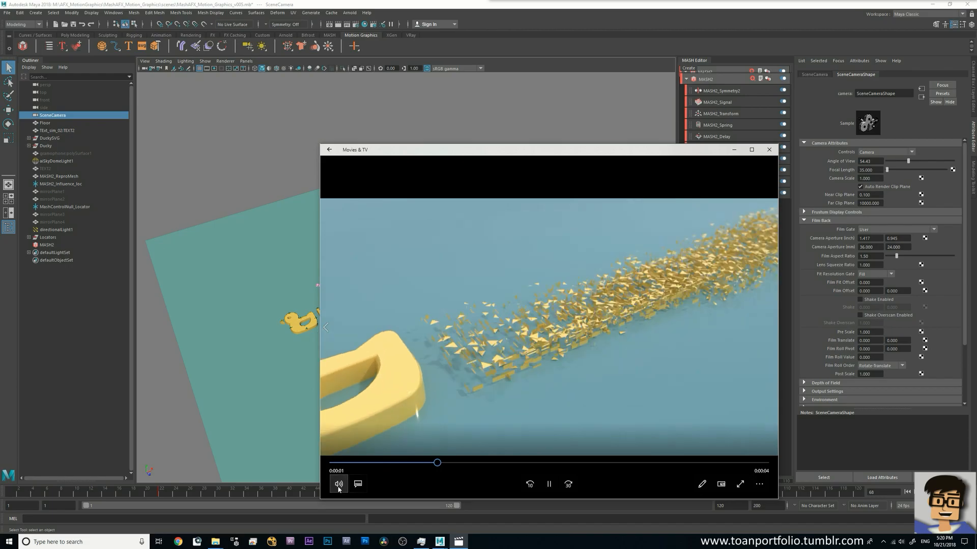
Step: Watch the MashAFX_Motion_Graphics_h264 video full screen with the volume at 17, pause and scrub through its ending, and close the player
left_click(338, 484)
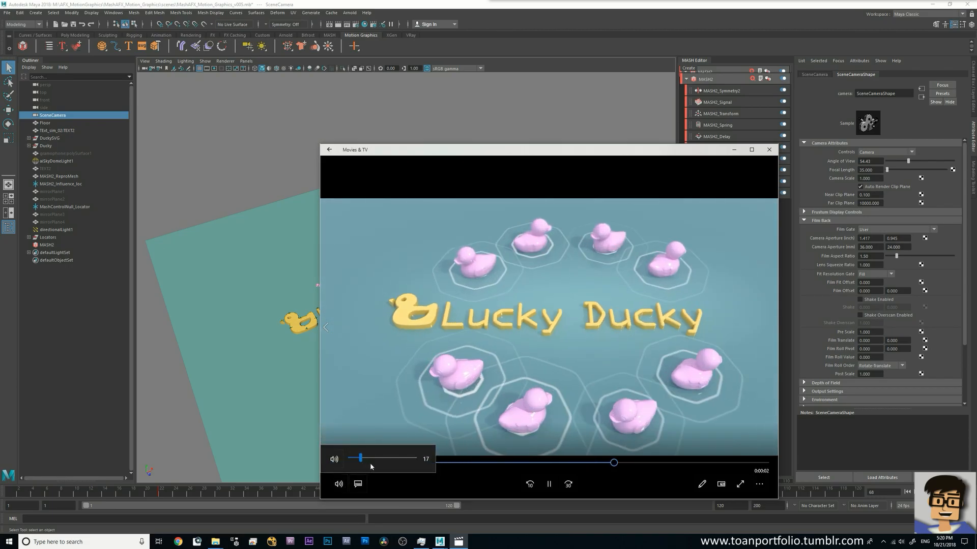
left_click_drag(554, 157, 513, 131)
double_click(512, 132)
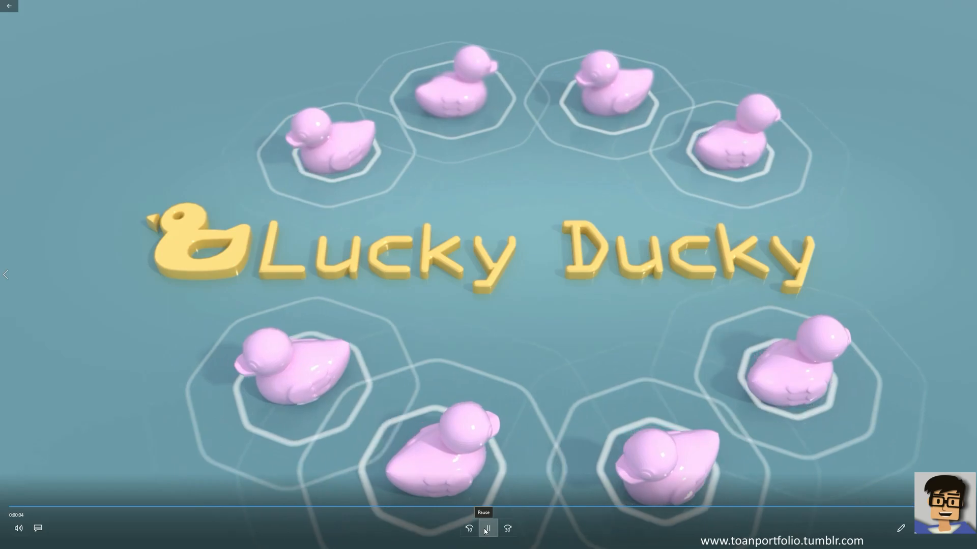
left_click(486, 529)
left_click_drag(814, 507, 707, 524)
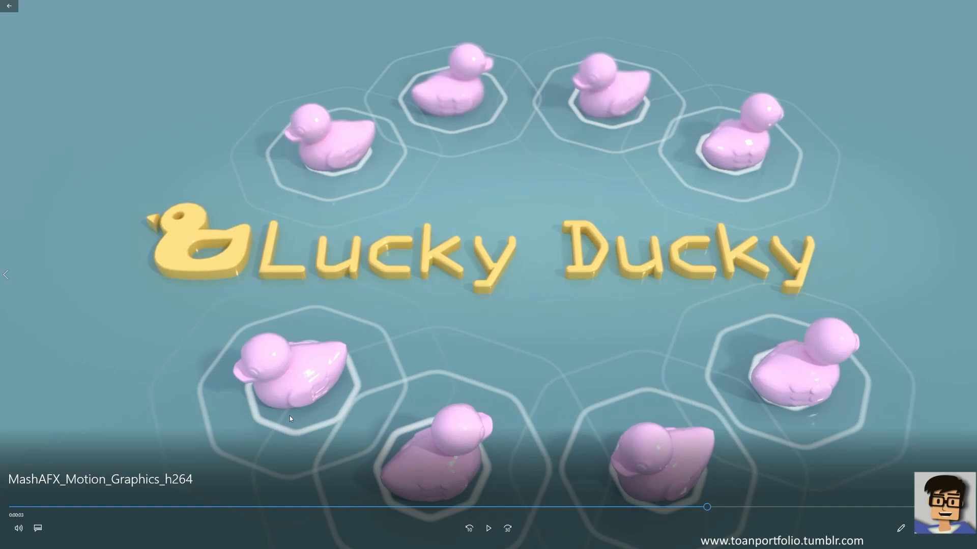
left_click_drag(712, 513, 840, 508)
left_click(945, 534)
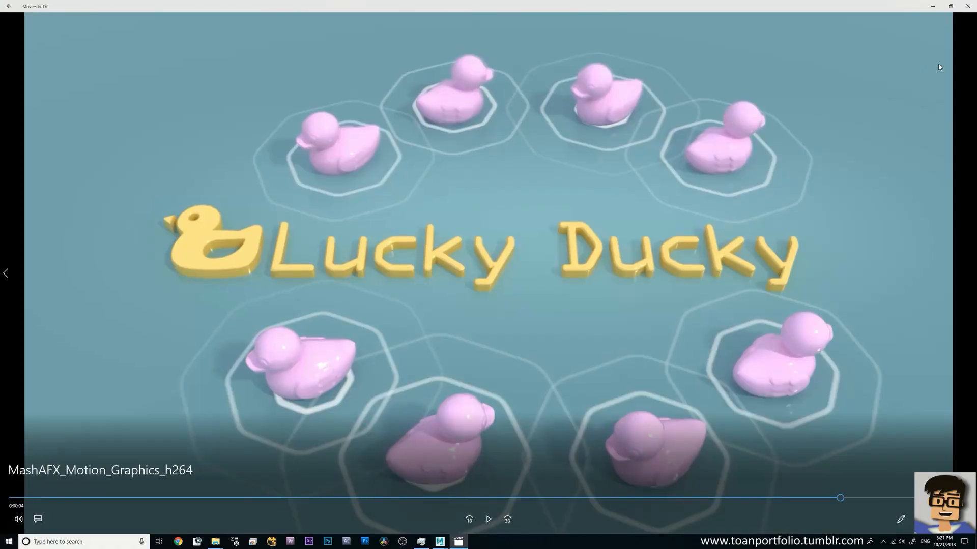
left_click(967, 6)
Step: Look through SceneCamera in the viewport and scrub the animation to frame 72
left_click_drag(505, 305, 518, 333)
left_click(247, 61)
mouse_move(285, 70)
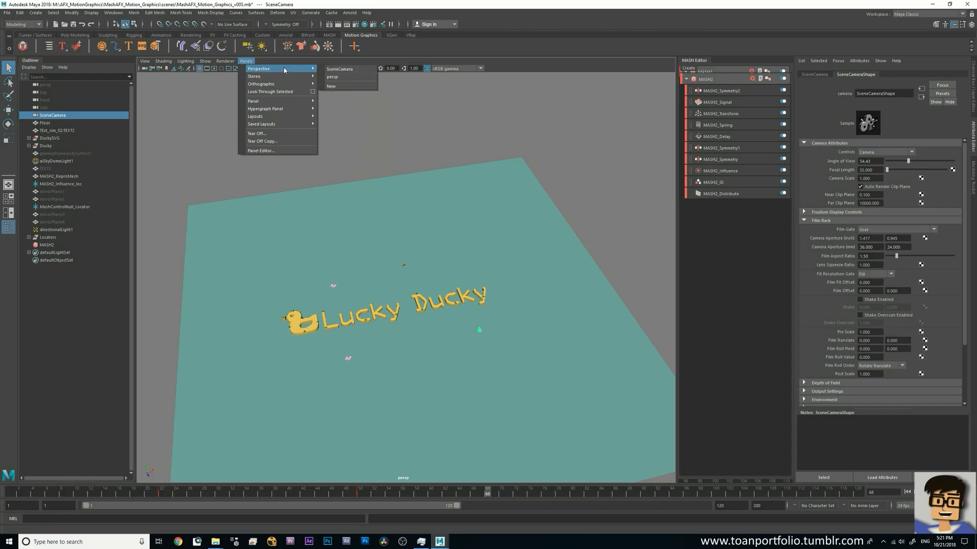
left_click(340, 69)
left_click_drag(74, 498, 516, 515)
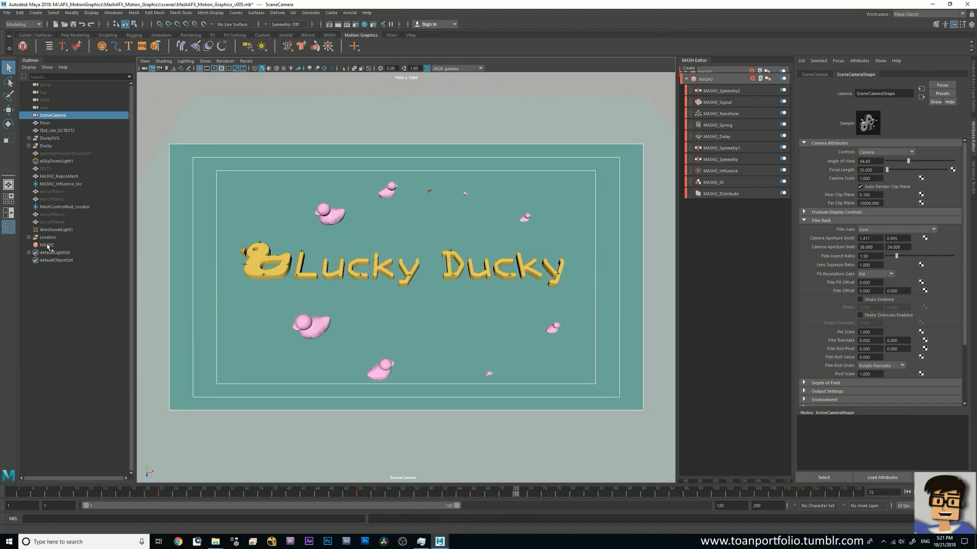
Step: Select the MASH2 network and show the attributes of its main node
left_click(47, 245)
left_click(846, 75)
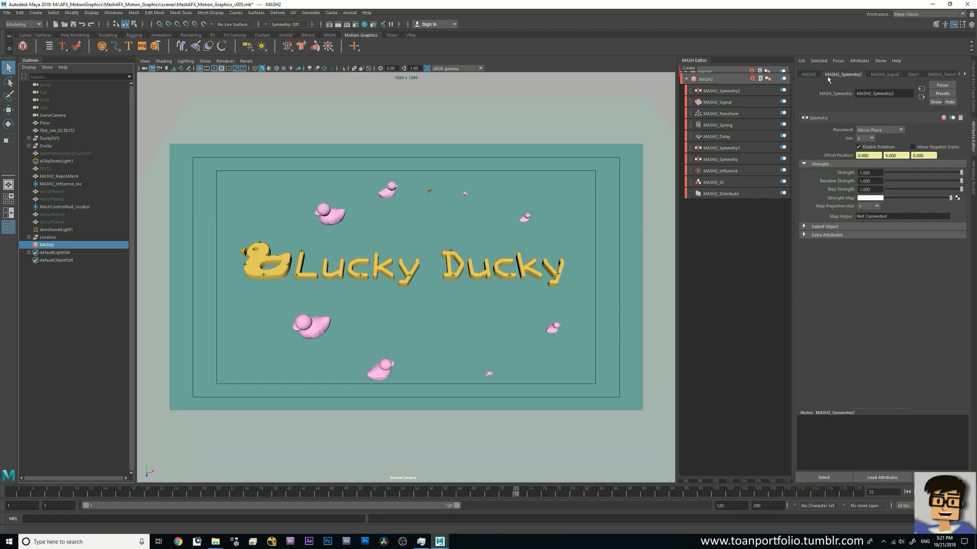
left_click(808, 74)
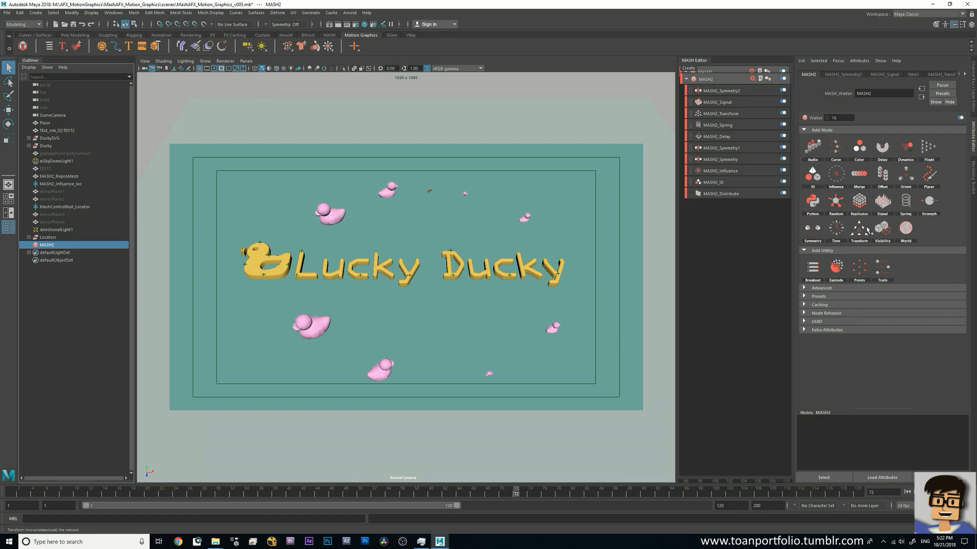
Step: Switch to After Effects, close the Autodesk Maya Live Link panel and return to Maya
left_click(310, 543)
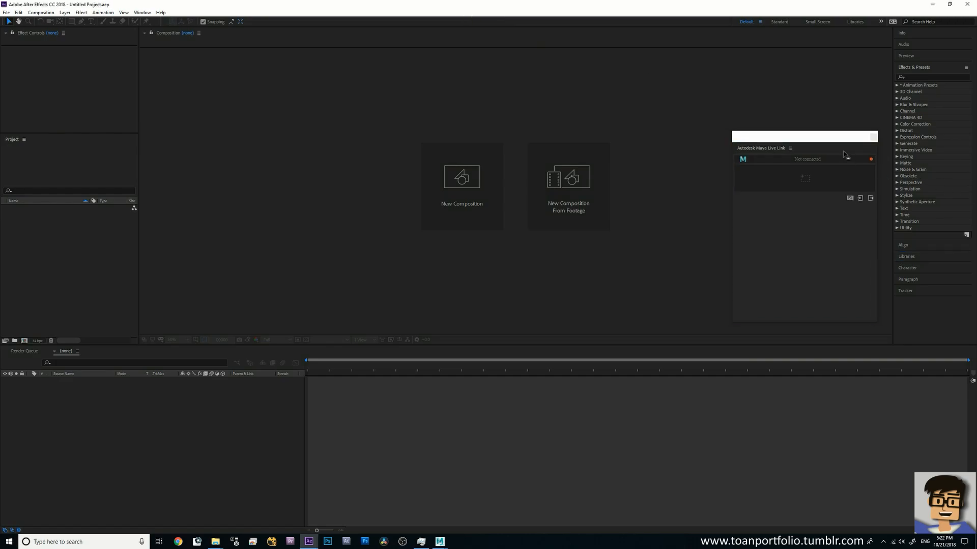
left_click(873, 137)
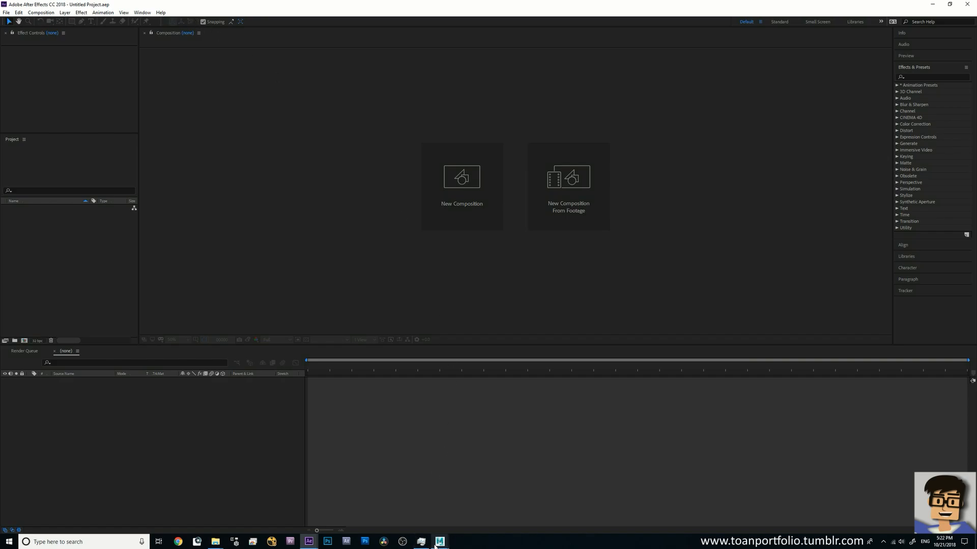
mouse_move(440, 542)
left_click(465, 516)
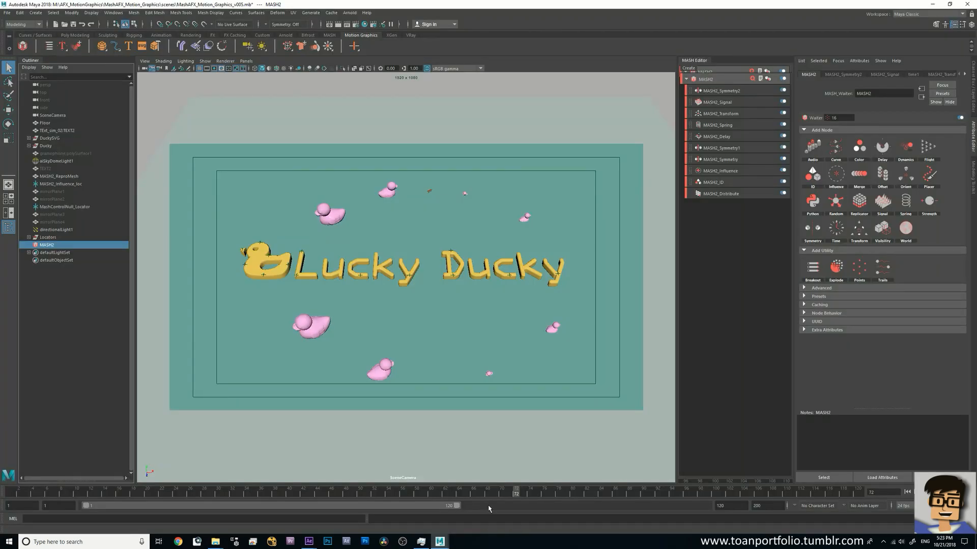
Step: Scrub to frame 70 and open the After Effects Live Link window, enlarging it over the middle of the viewport
left_click_drag(507, 495, 501, 515)
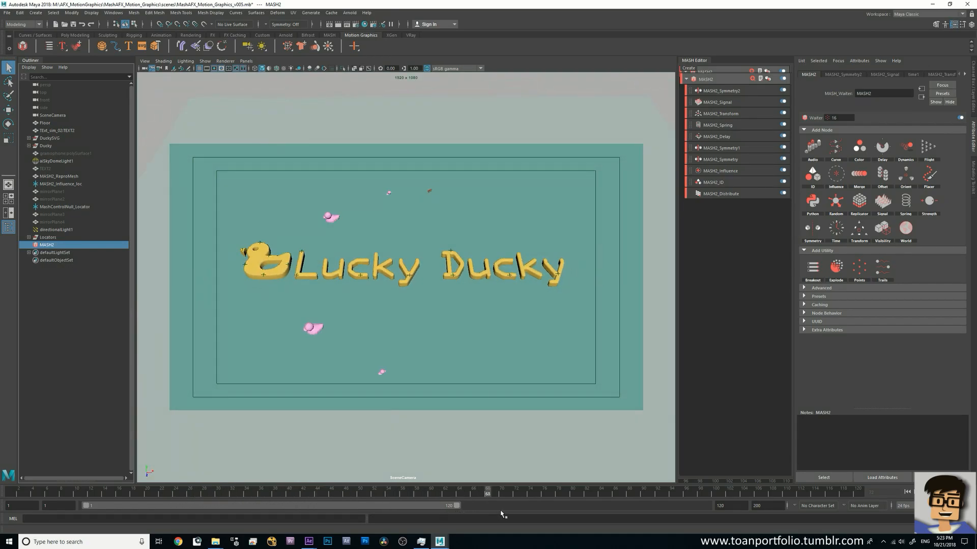
left_click(7, 16)
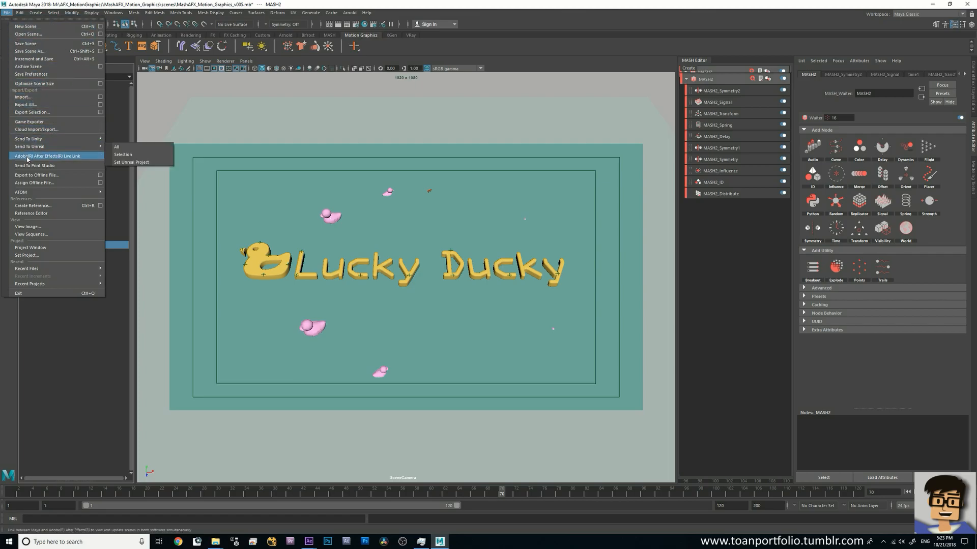
left_click(47, 156)
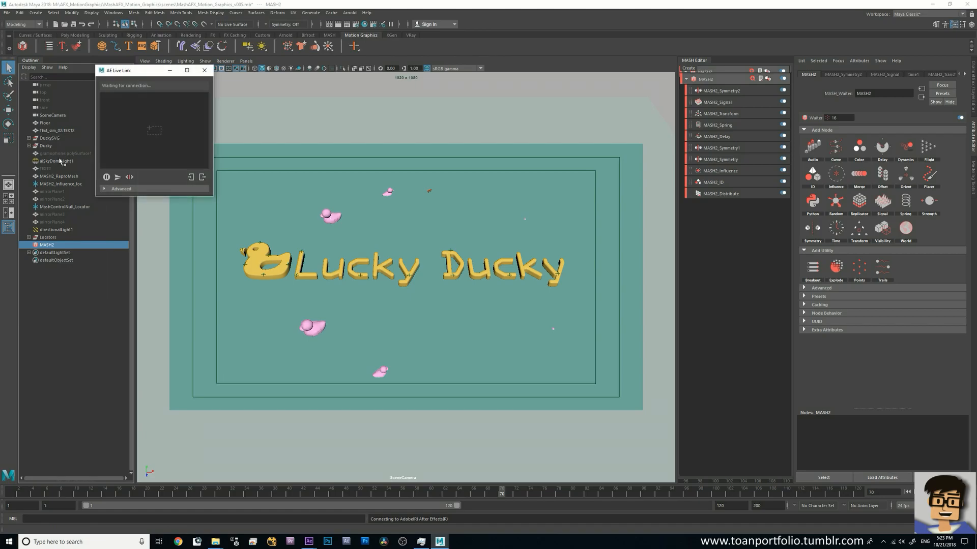
left_click_drag(128, 82, 346, 175)
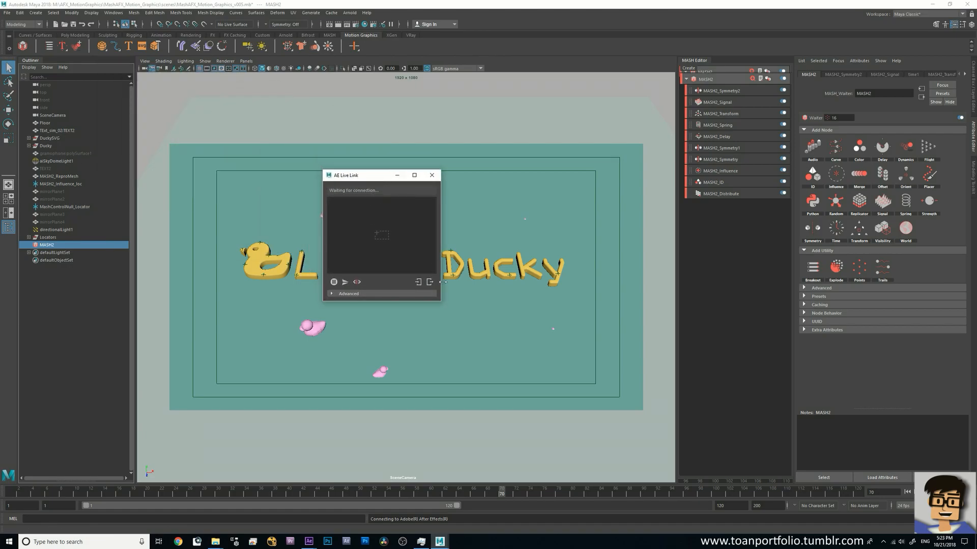
left_click_drag(441, 300, 493, 337)
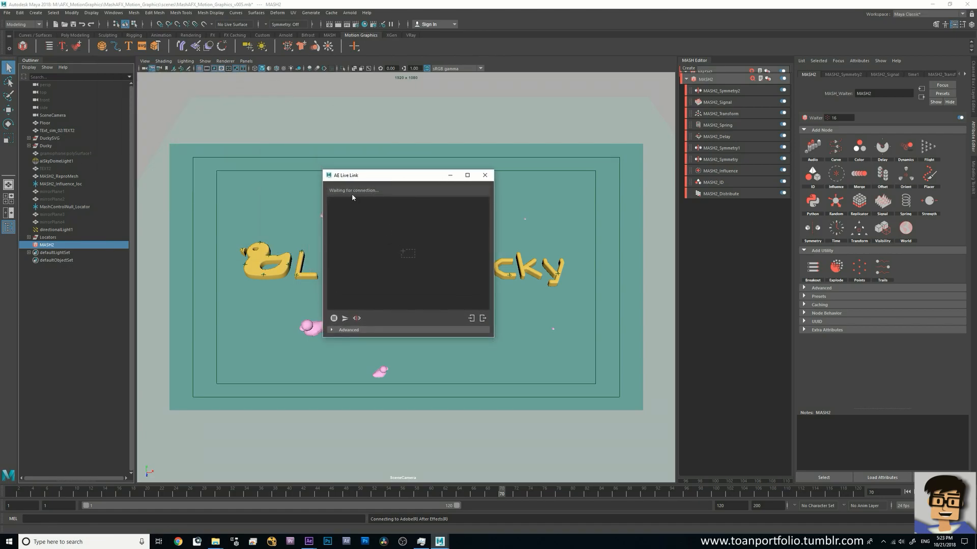
left_click_drag(389, 180, 410, 193)
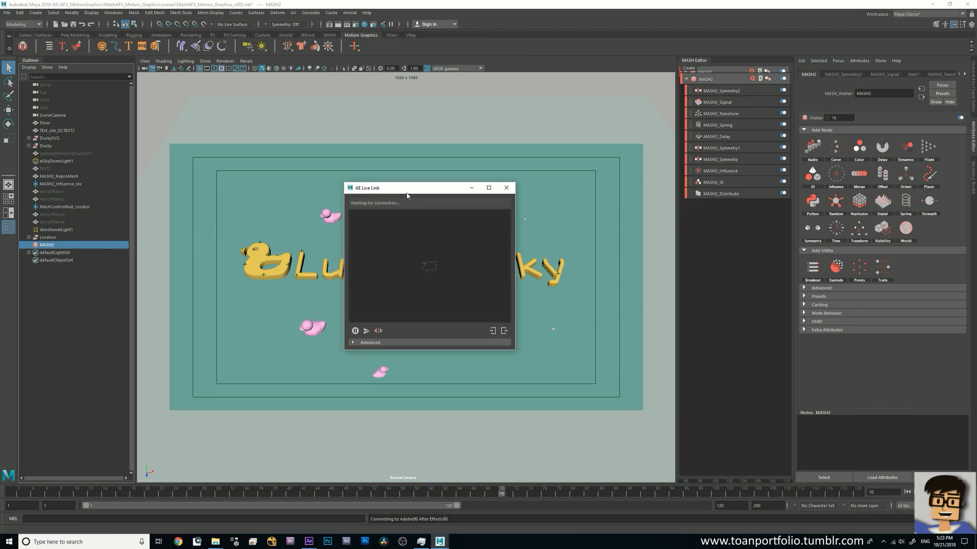
left_click_drag(413, 195, 432, 201)
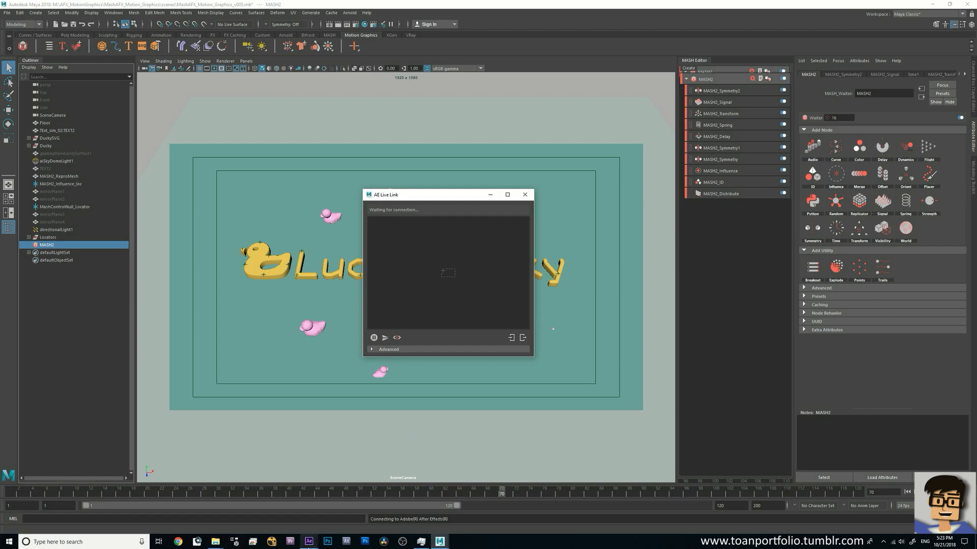
Step: Switch to After Effects, dismiss the crash report without sending it, and close the Autodesk Maya Live Link panel
mouse_move(308, 547)
left_click(350, 506)
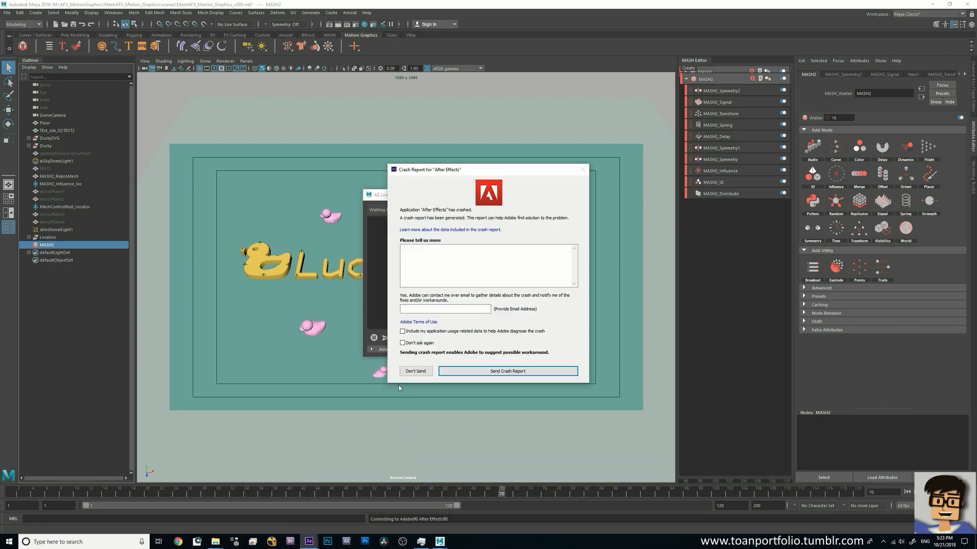
left_click(417, 372)
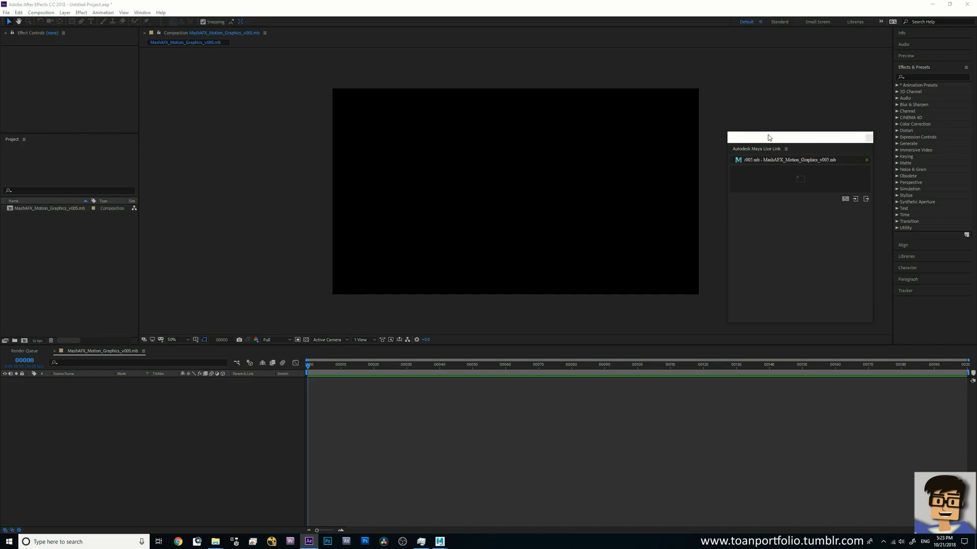
left_click_drag(767, 135, 742, 147)
left_click(841, 148)
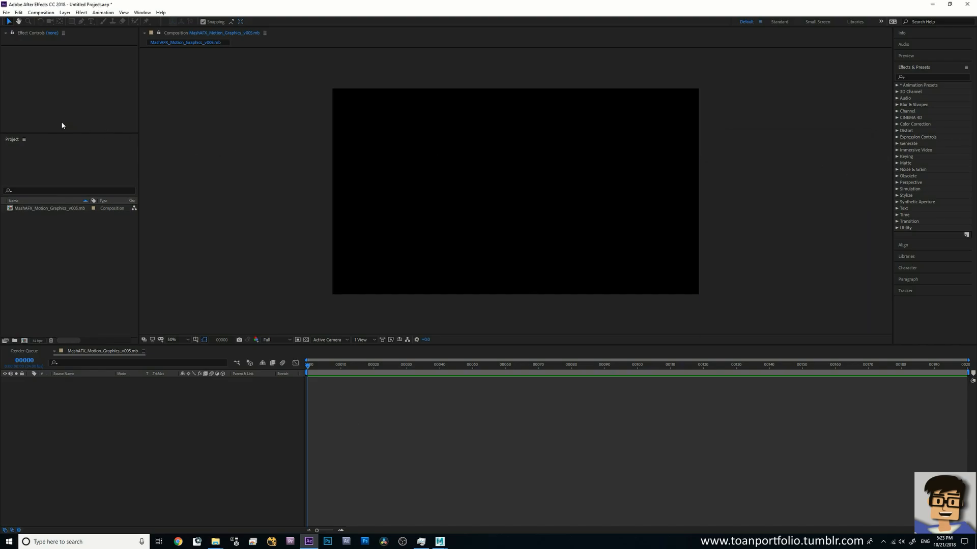
Step: Try to connect to Maya by reopening the Autodesk Maya Live Link extension, and close its panel again
left_click(141, 16)
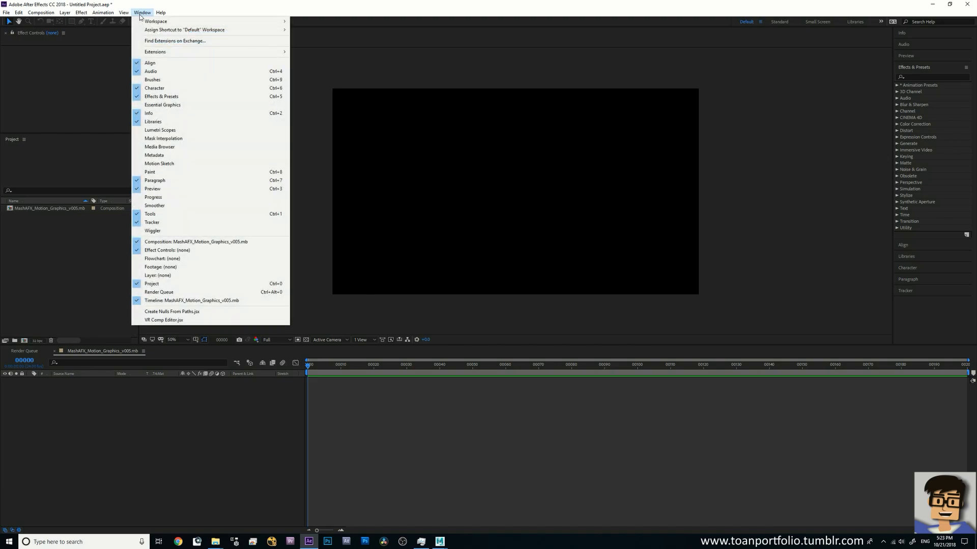
mouse_move(168, 53)
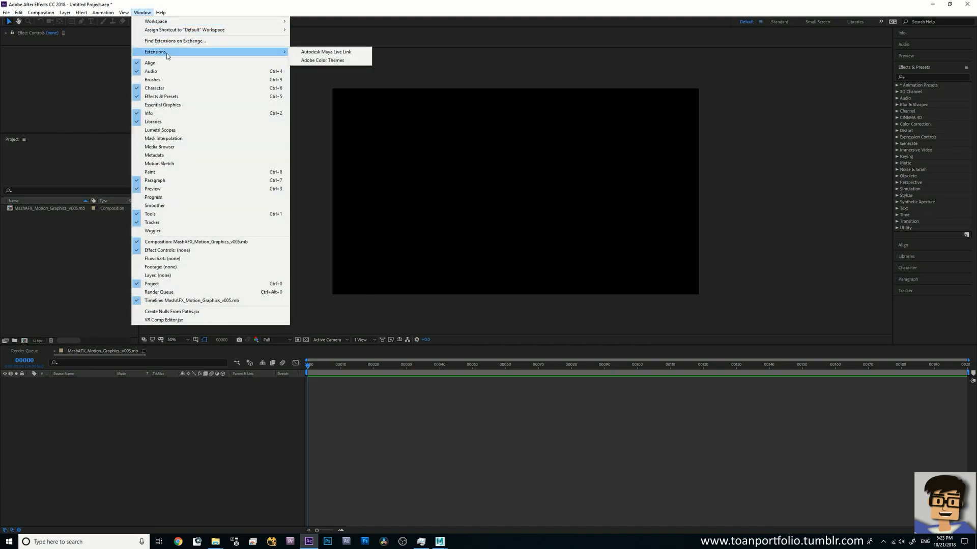
left_click(321, 53)
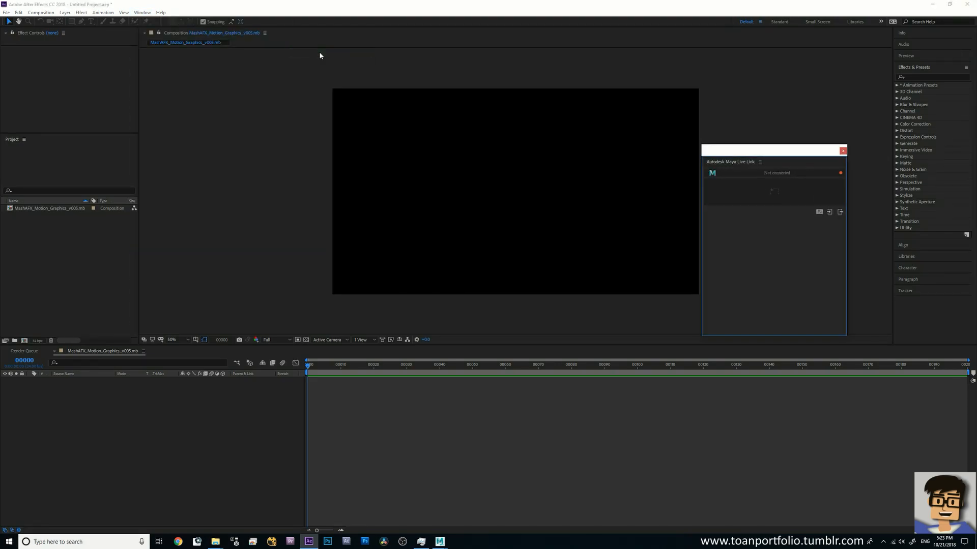
left_click_drag(785, 155, 780, 243)
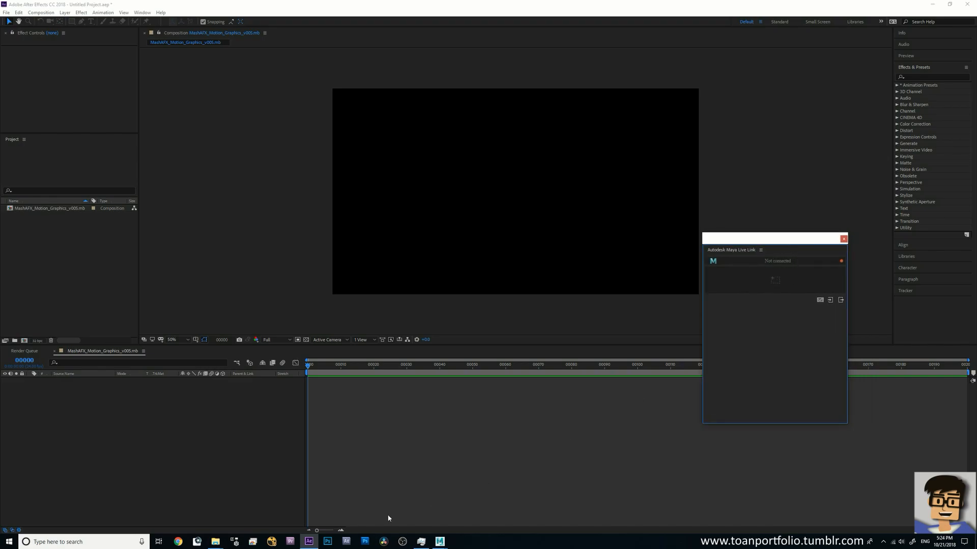
left_click_drag(765, 241, 735, 260)
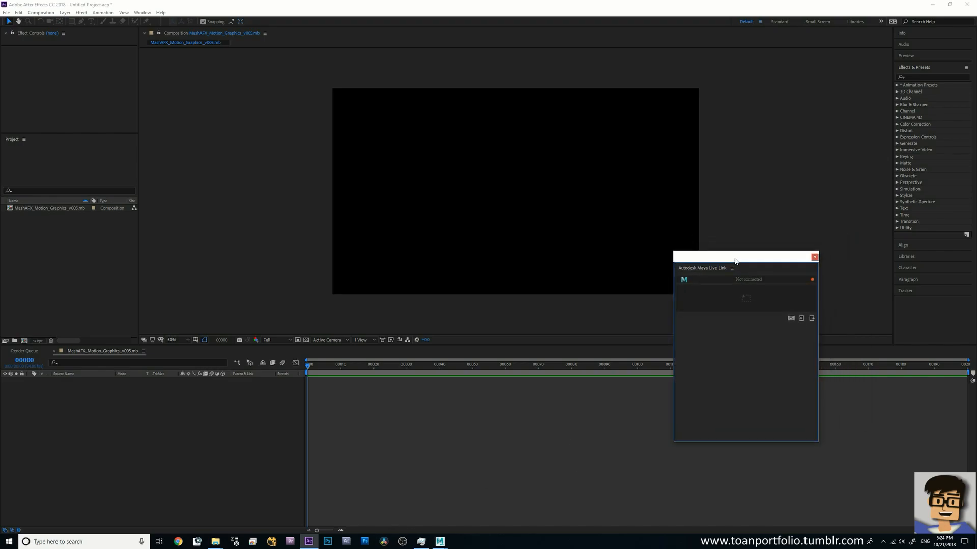
left_click(814, 258)
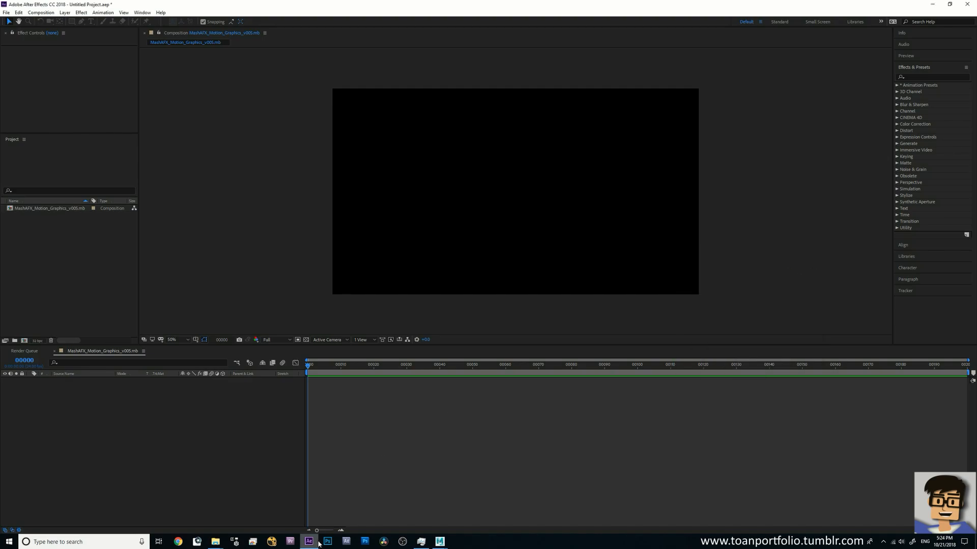
Step: Switch to Maya and restart the After Effects Live Link by closing and reopening its window
mouse_move(440, 541)
left_click(466, 516)
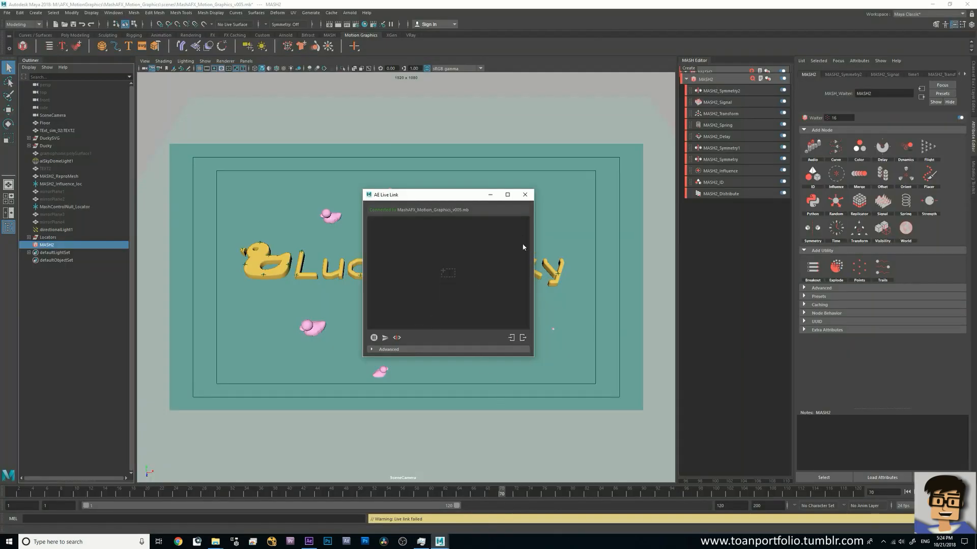
left_click(525, 194)
left_click(7, 13)
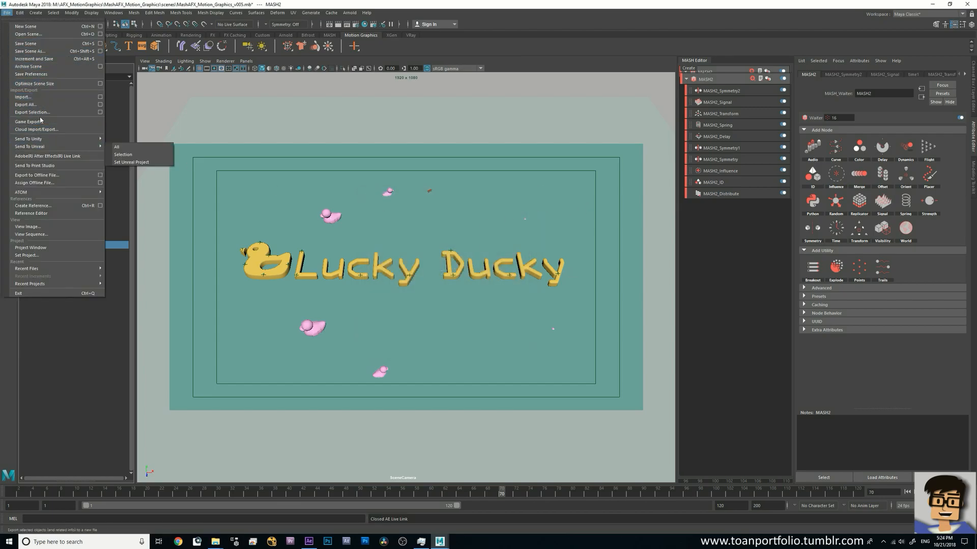
left_click(49, 158)
left_click_drag(165, 76, 611, 207)
Step: Switch to After Effects and open the Autodesk Maya Live Link extension panel
left_click(315, 542)
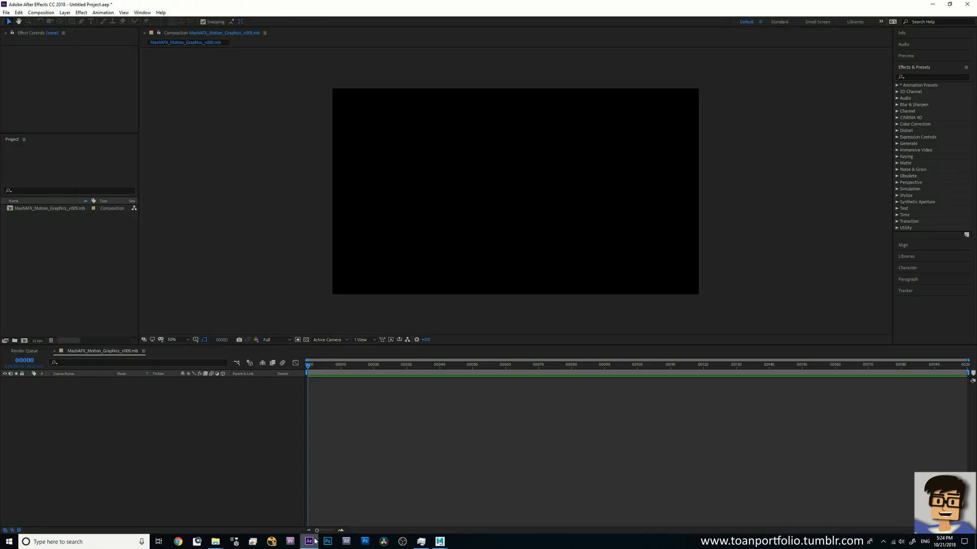
left_click(144, 14)
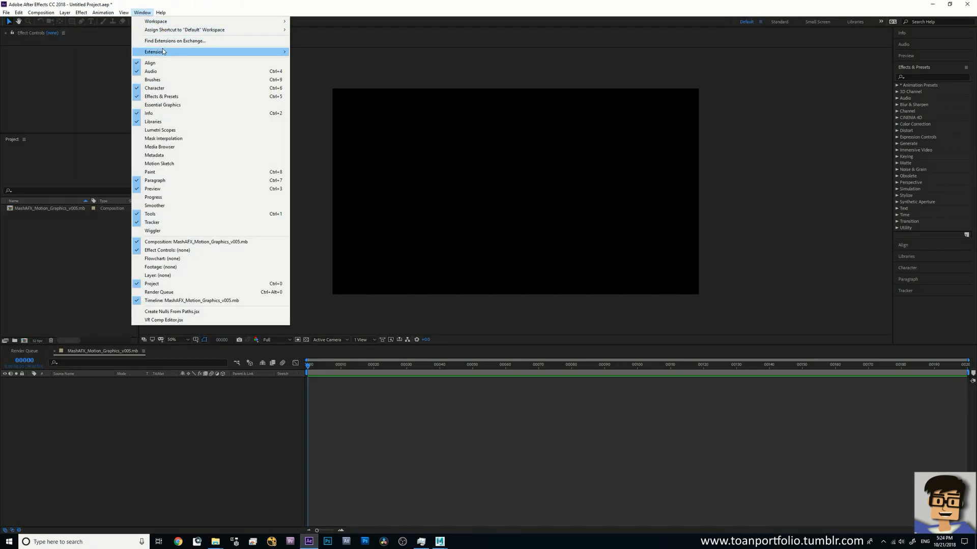
mouse_move(229, 52)
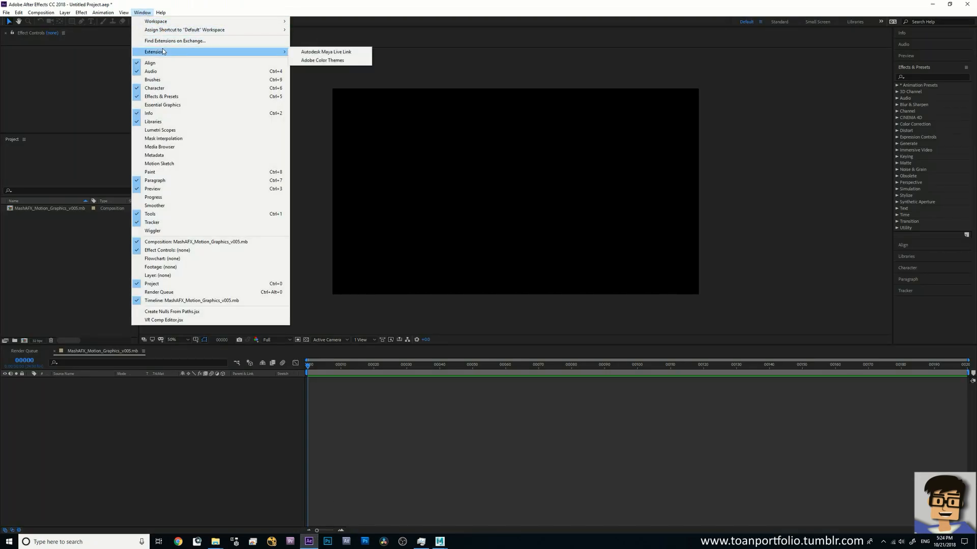
left_click(326, 52)
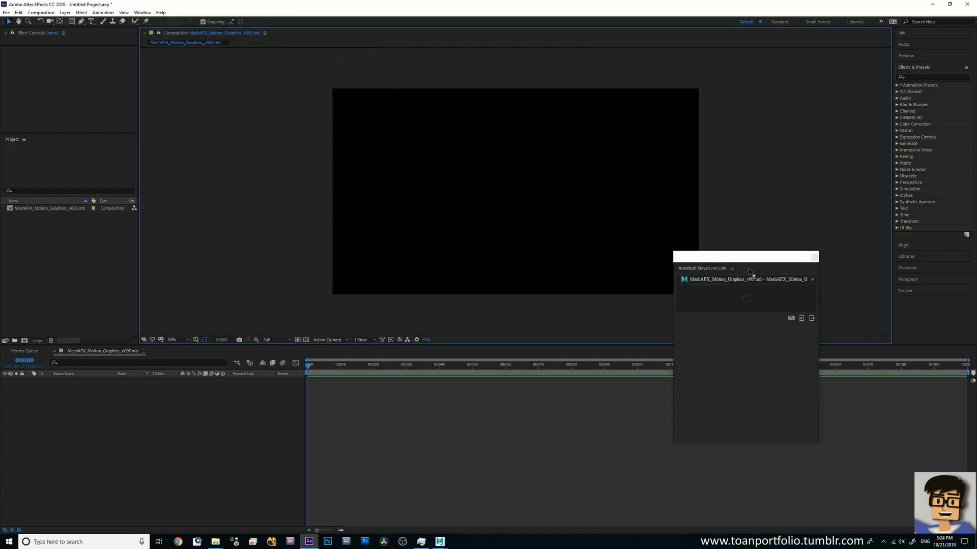
mouse_move(758, 264)
left_mouse_down()
mouse_move(739, 266)
mouse_move(748, 268)
left_mouse_up()
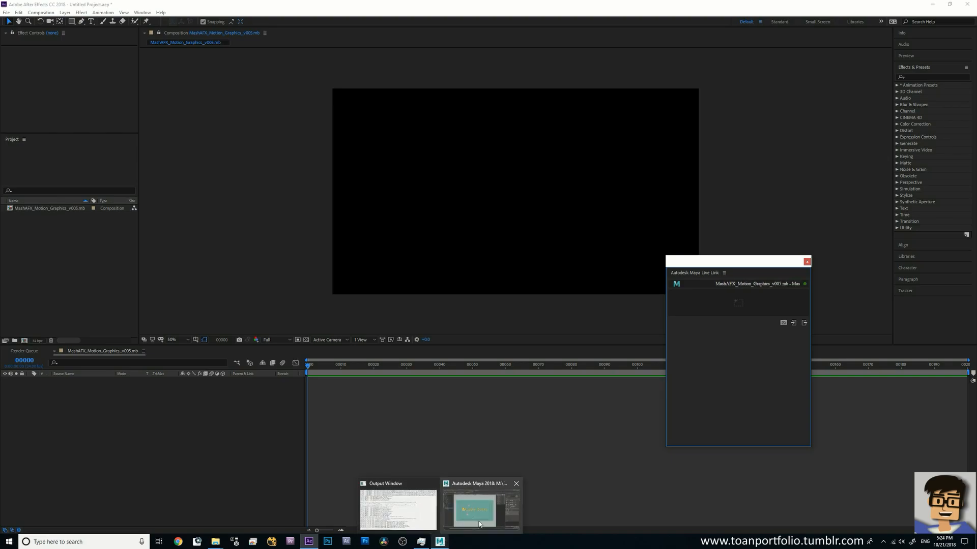
Step: Switch to Maya, then enlarge the AE Live Link window and move it clear of the title artwork
left_click(478, 526)
left_click_drag(584, 205, 698, 265)
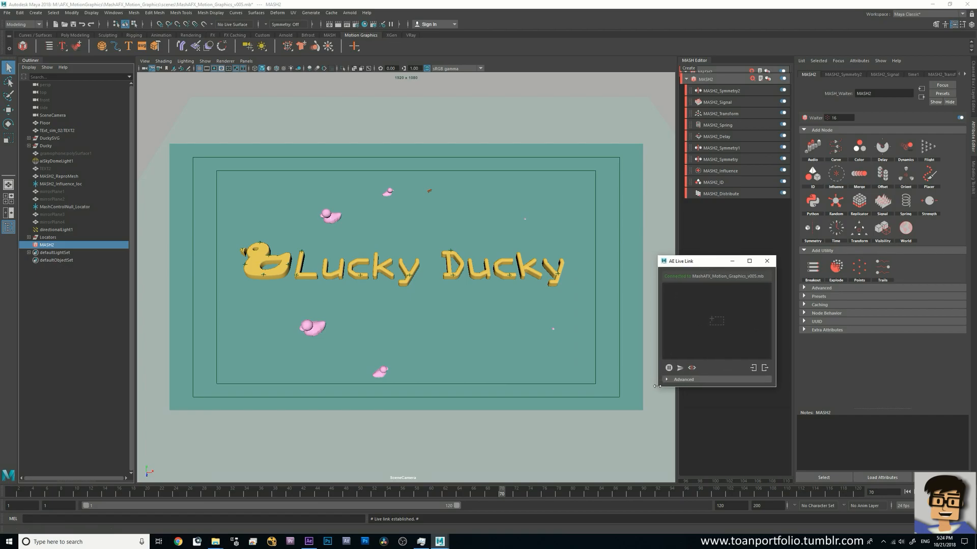
left_click_drag(657, 386, 655, 386)
left_click_drag(706, 262, 713, 240)
Step: View the scene through the persp camera, and add SceneCamera from the Outliner to the AE Live Link list
left_click(246, 61)
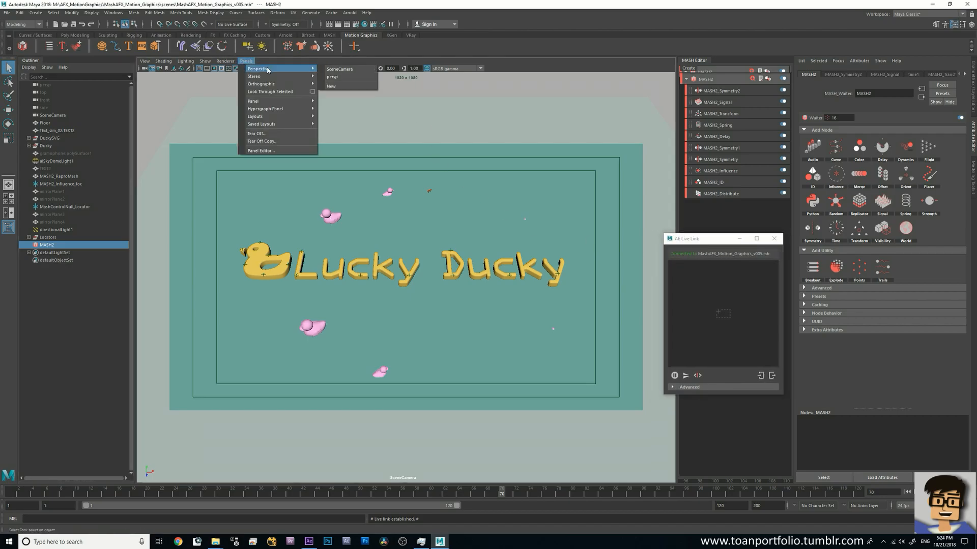
left_click(341, 71)
left_click_drag(516, 261, 560, 395)
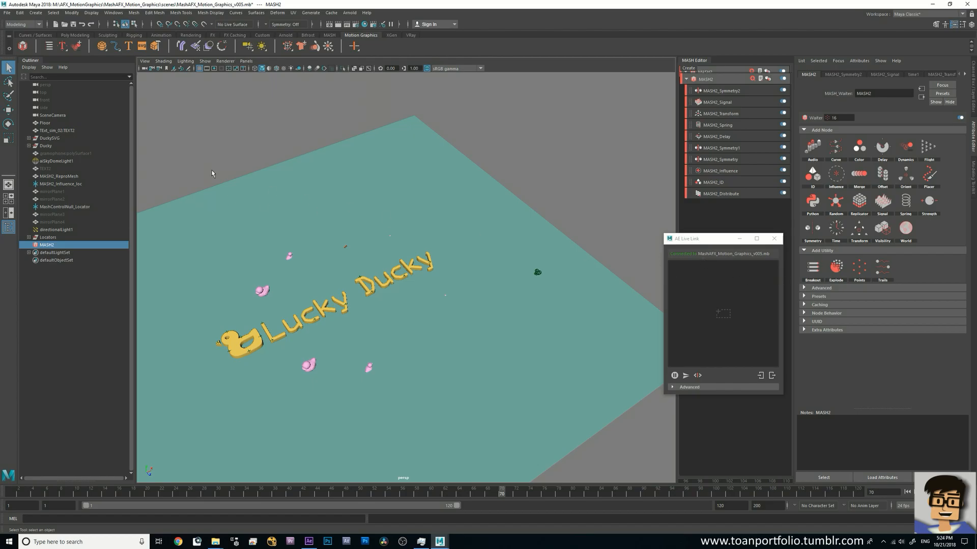
left_click(60, 117)
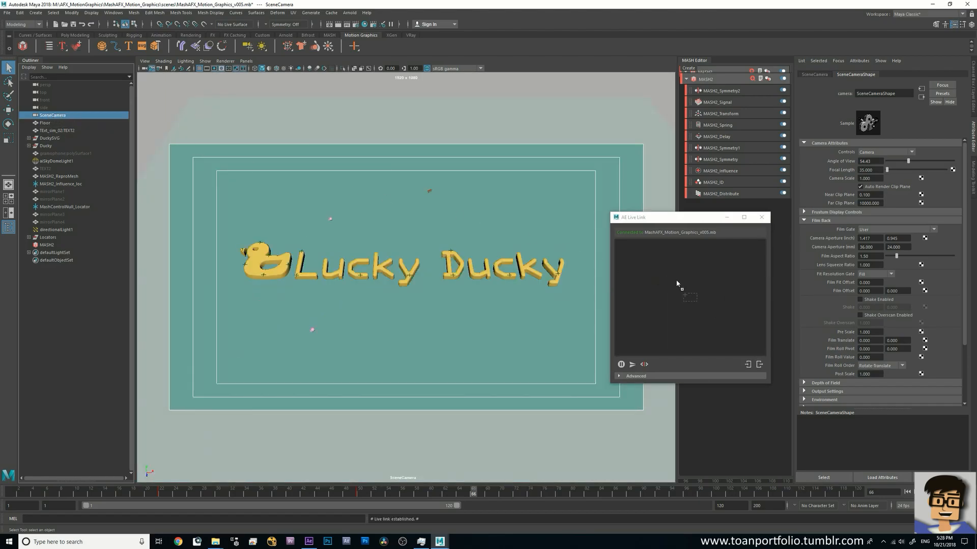
left_click_drag(677, 284, 678, 286)
Step: Switch to After Effects, move the Live Link panel aside, expand the MAYA_|SceneCamera layer and go to frame 22 where its keyframes start
left_click(308, 541)
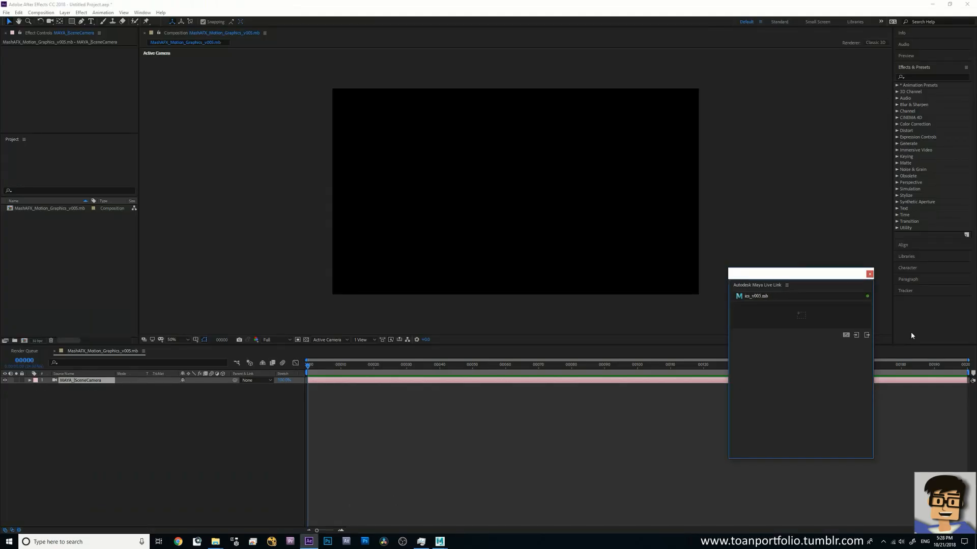
left_click_drag(805, 274, 826, 146)
left_click(30, 381)
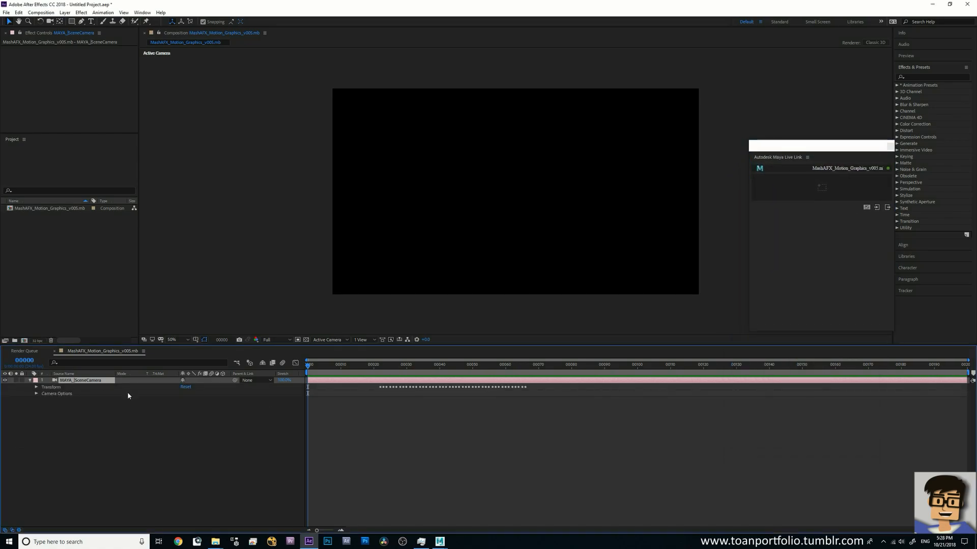
left_click_drag(308, 385, 378, 384)
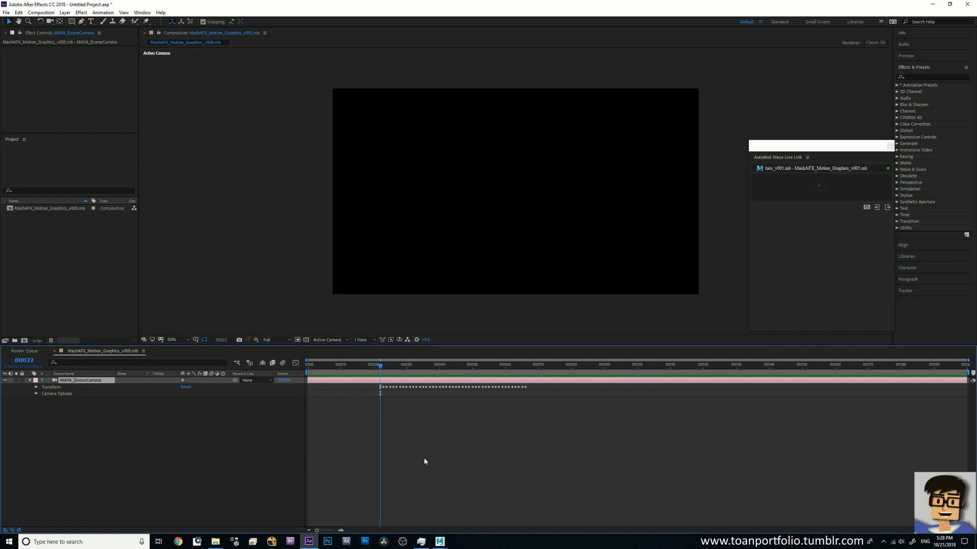
Step: Import the SceneCamera_beauty EXR sequence from the images folder and place it below the camera layer in the composition
double_click(45, 255)
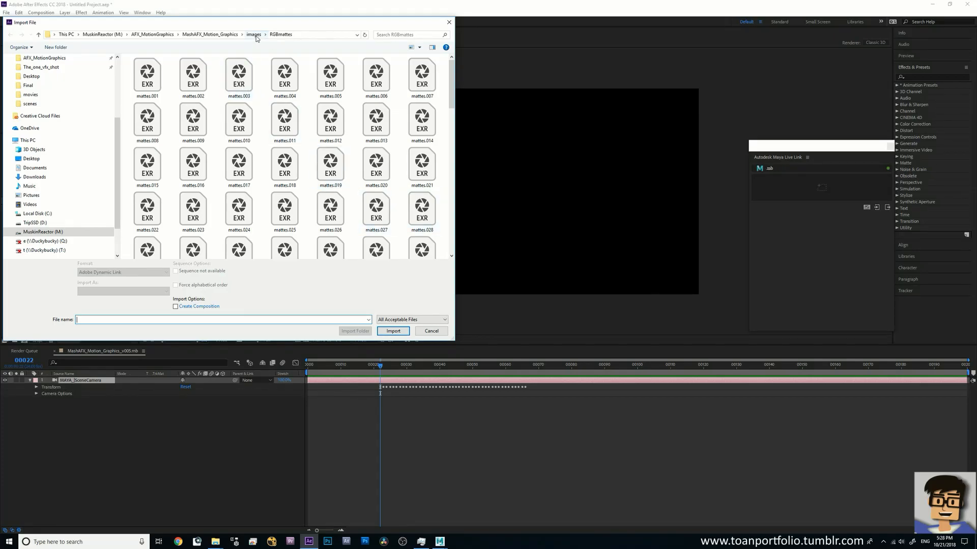
left_click(254, 35)
double_click(153, 76)
double_click(147, 77)
left_click_drag(71, 218, 382, 411)
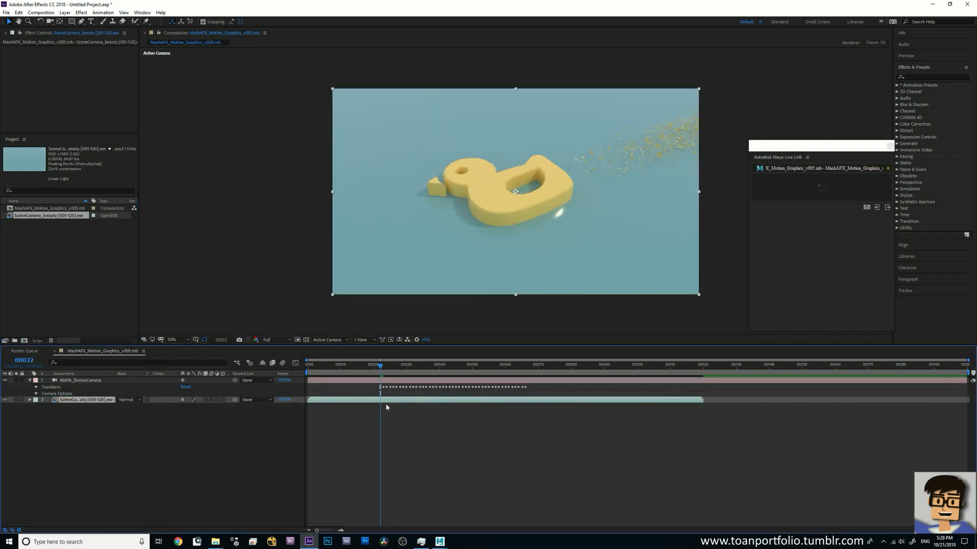
Step: End the work area at frame 119, where the beauty sequence finishes, and return to the first frame
left_click_drag(717, 371, 700, 387)
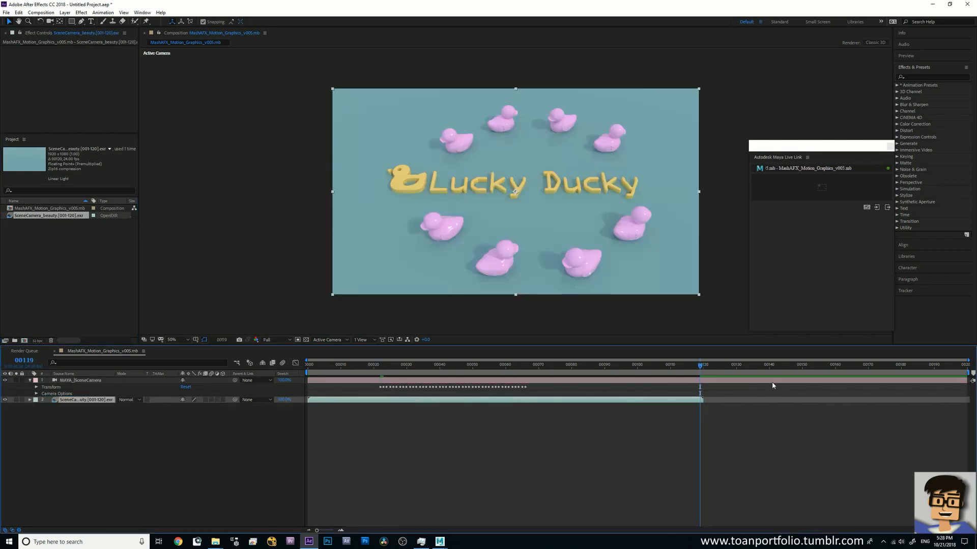
key("Home")
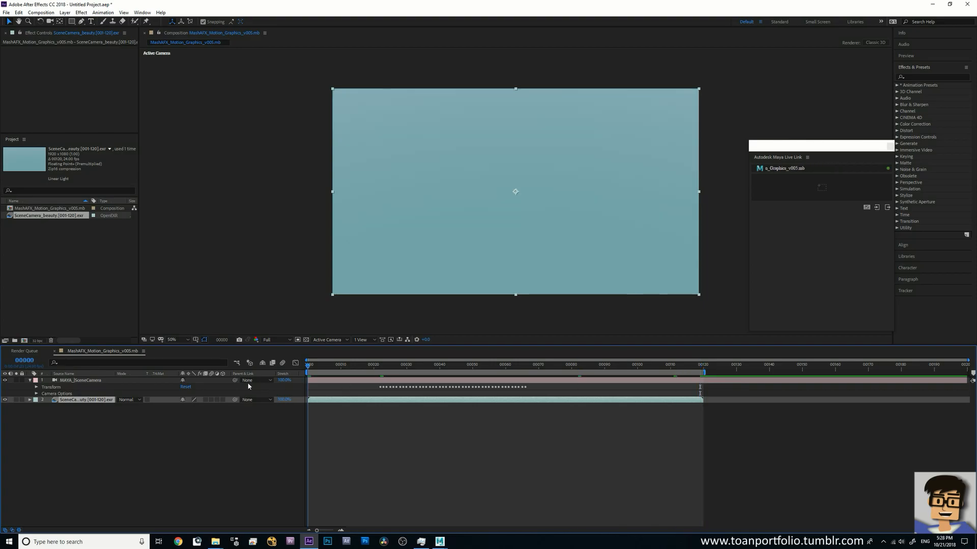
Step: Import the SceneCamera_Z EXR sequence, place it above the beauty layer and hide it, and collapse the camera layer's properties
double_click(91, 312)
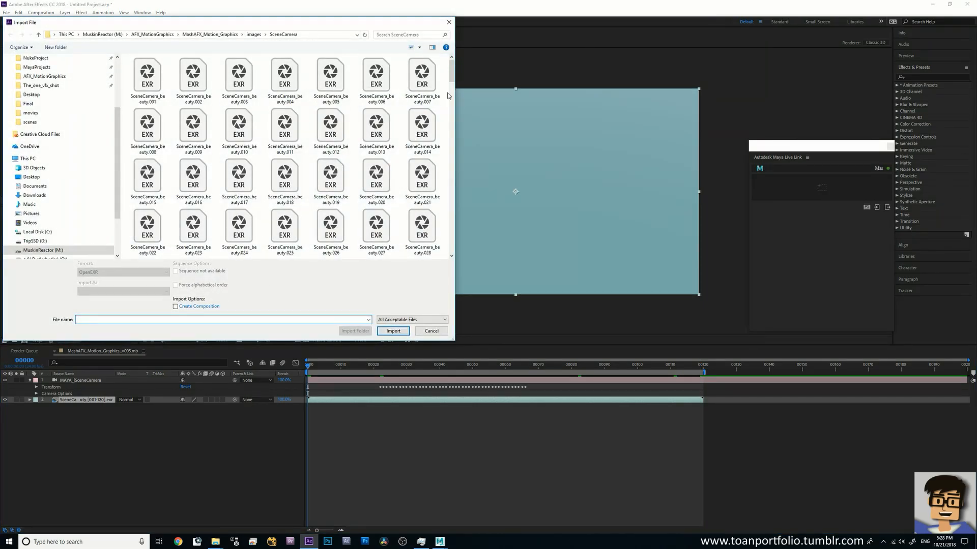
left_click_drag(452, 79, 451, 171)
double_click(193, 84)
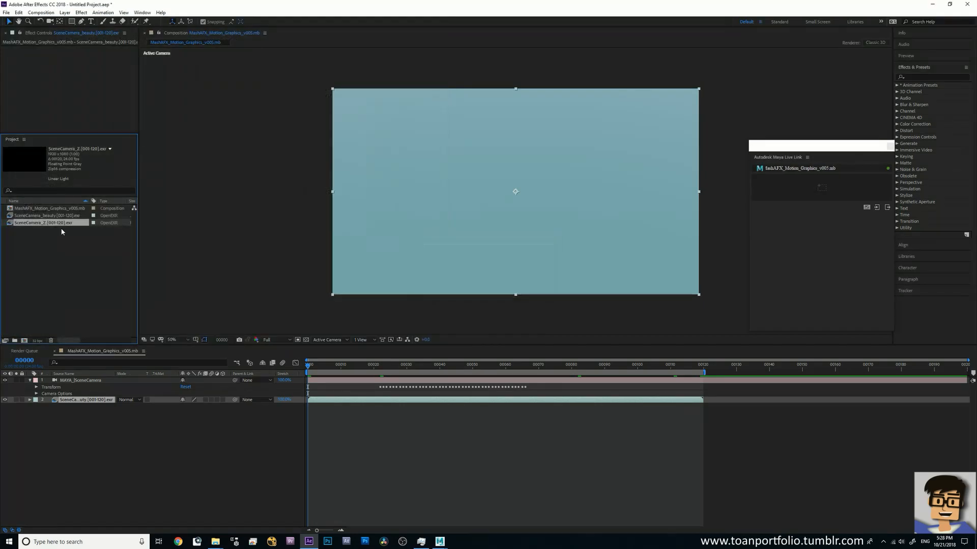
left_click_drag(51, 228, 12, 405)
left_click(5, 399)
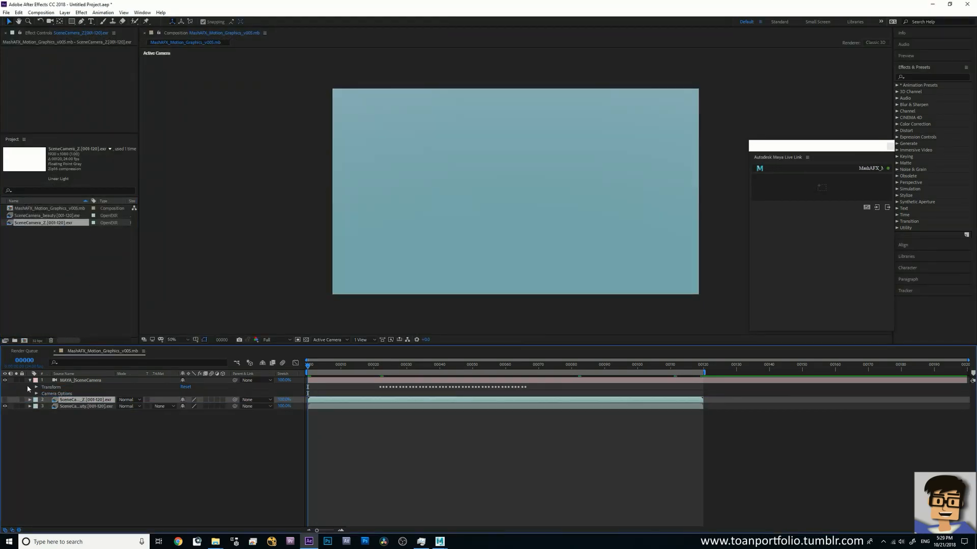
left_click(30, 381)
Step: Import the mattes EXR sequence from the RGBmattes folder and place it directly below the camera layer
double_click(72, 284)
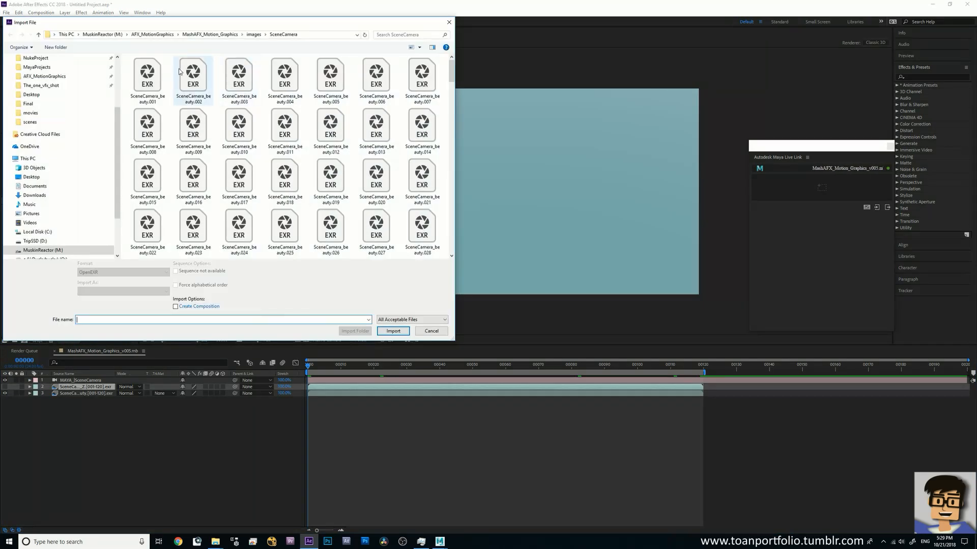
left_click(250, 35)
double_click(148, 69)
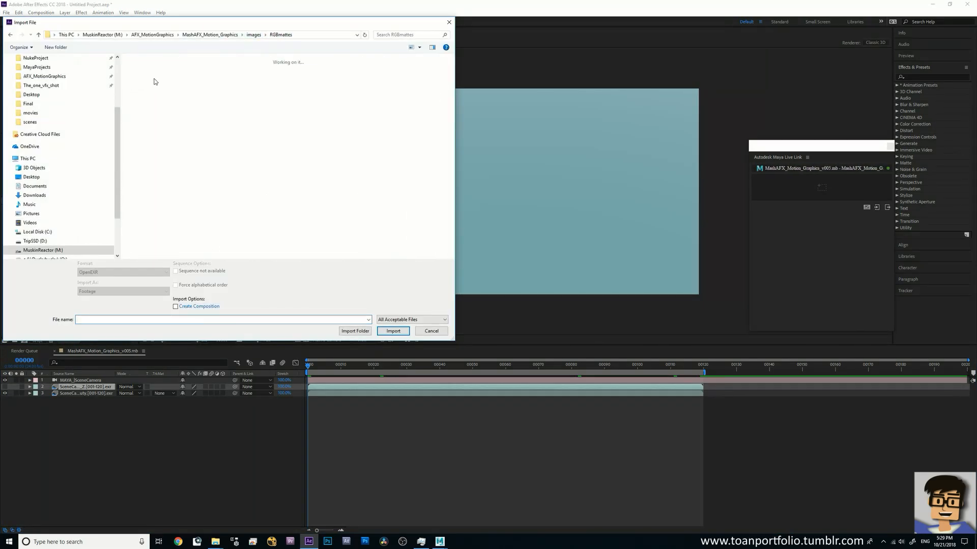
double_click(153, 77)
left_click_drag(35, 215, 76, 385)
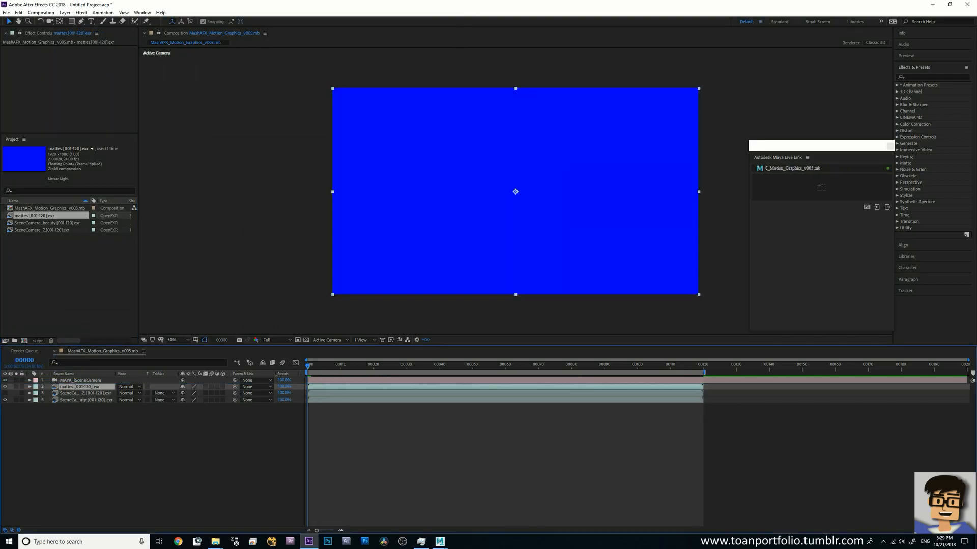
Step: Scrub through the RGB mattes on the timeline and hide the mattes layer
left_click_drag(363, 372, 624, 389)
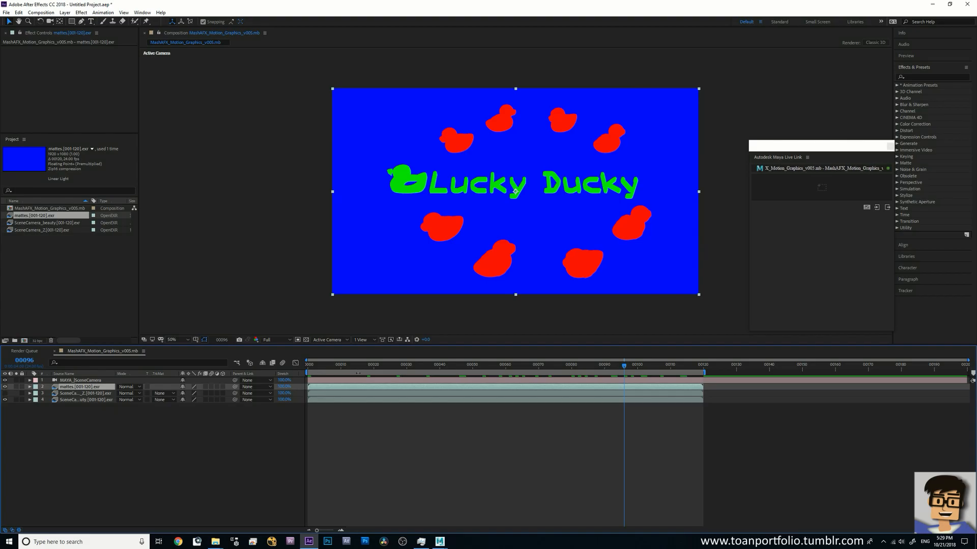
left_click_drag(393, 371, 443, 385)
left_click(4, 387)
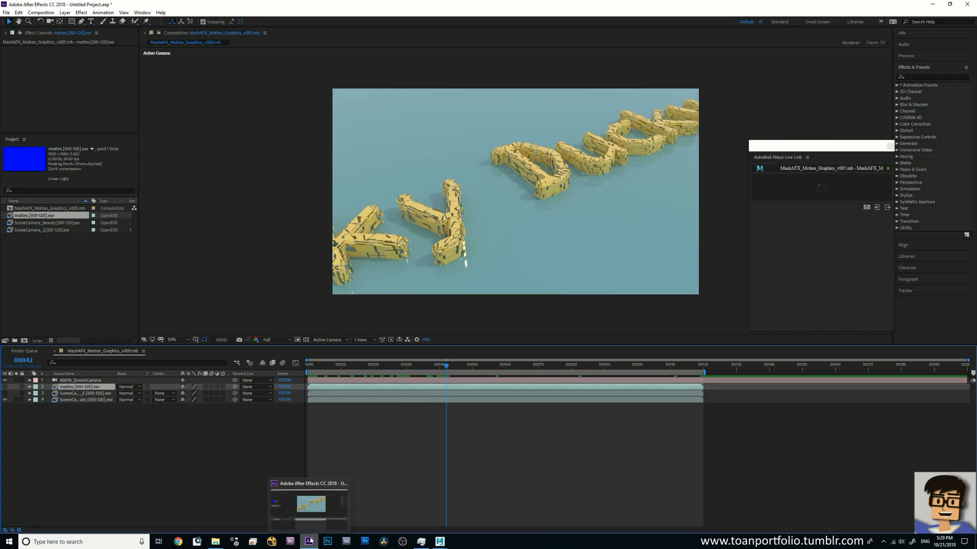
Step: Switch to Maya, move the AE Live Link window aside and add the Floor object to its list
left_click(490, 519)
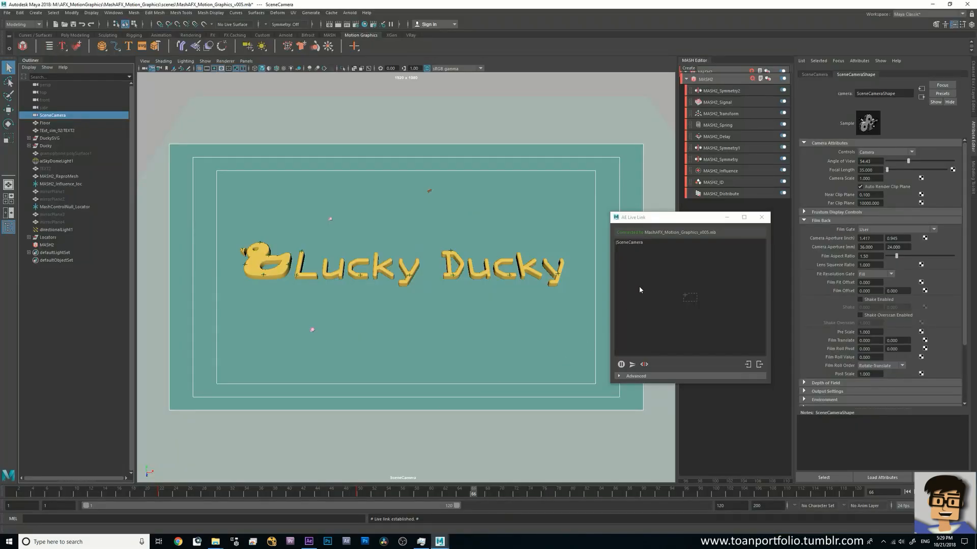
left_click_drag(654, 219, 624, 217)
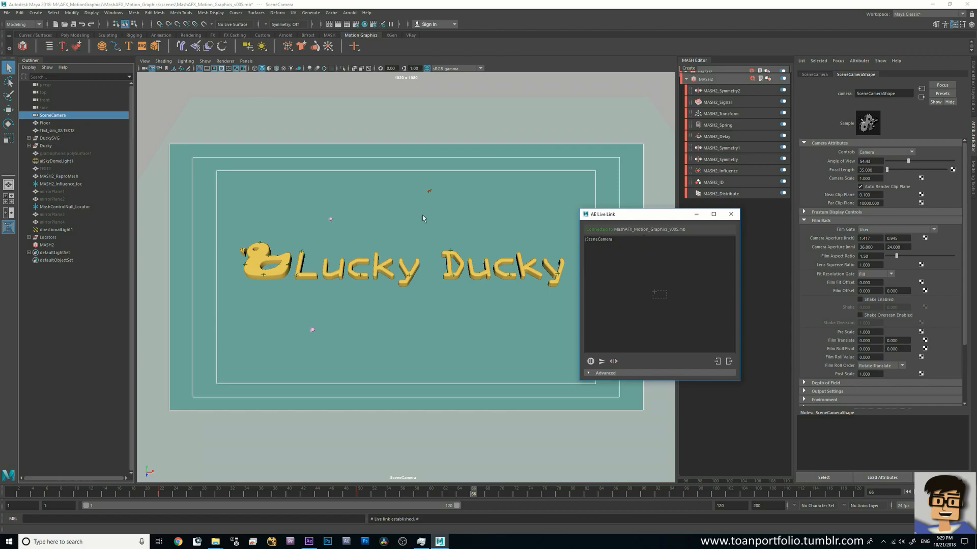
left_click(47, 123)
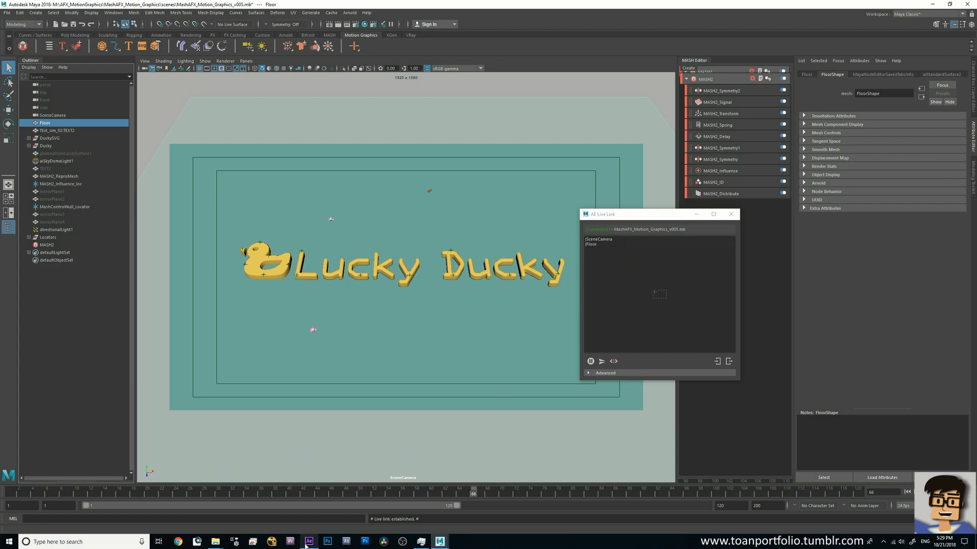
Step: Switch to After Effects, select the MAYA_|Floor_Location null and scrub to frame 37 to examine its position in the shot
left_click(307, 517)
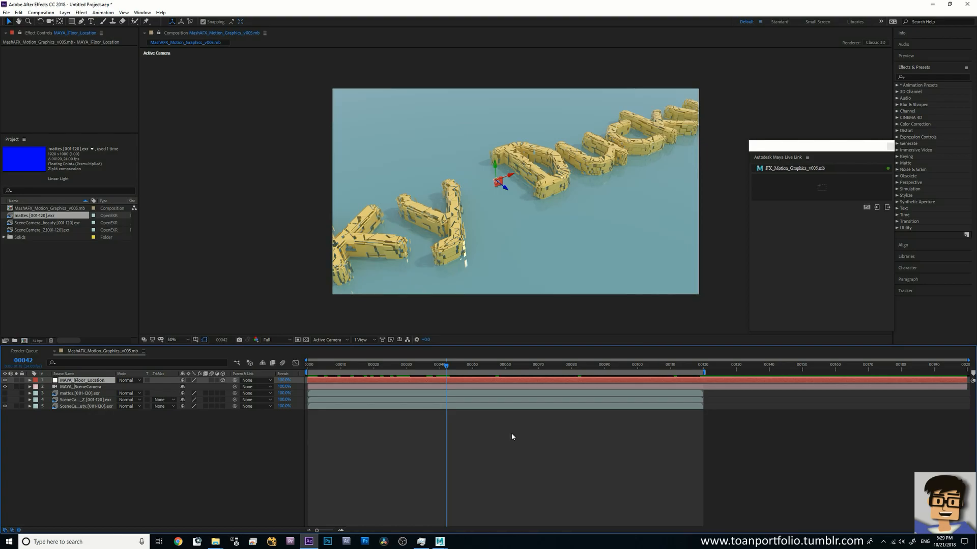
left_click(213, 475)
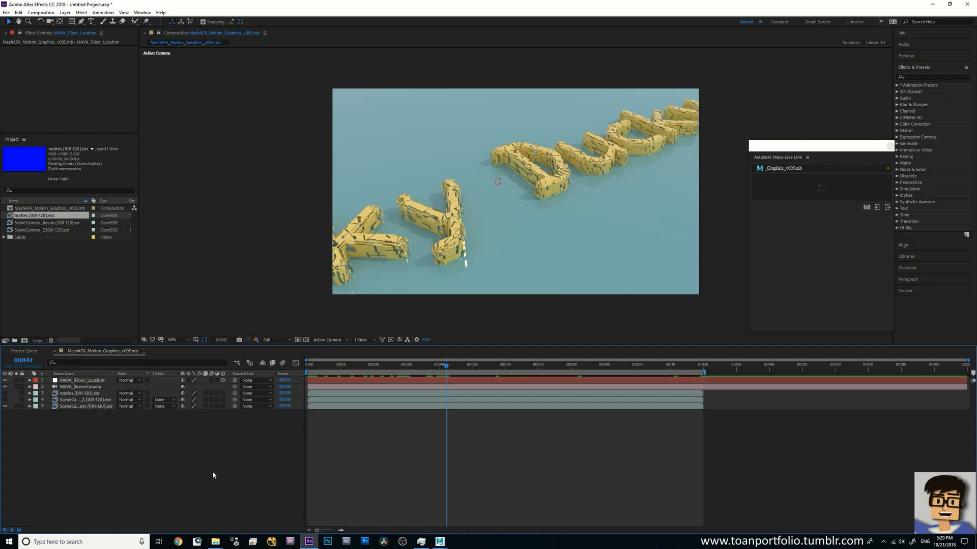
left_click(29, 381)
left_click(30, 381)
left_click(82, 380)
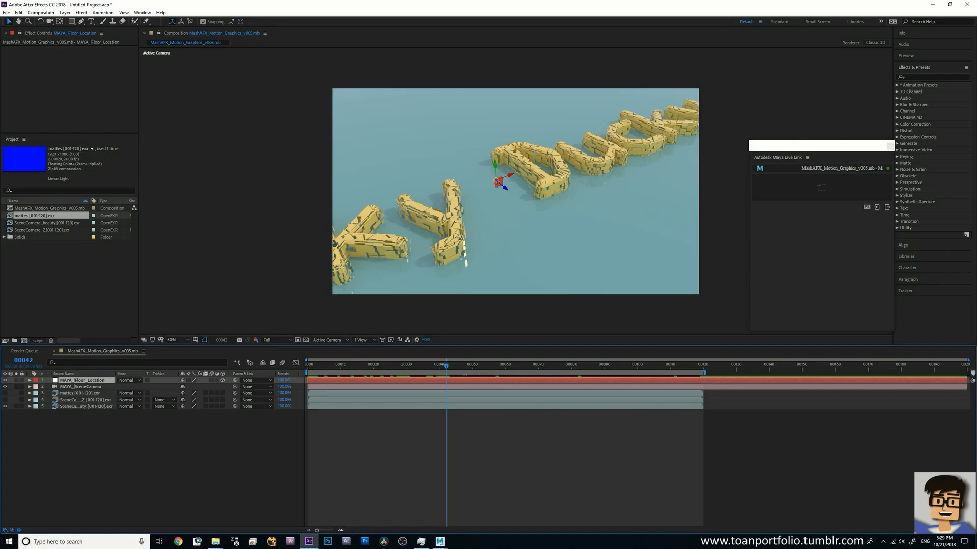
left_click_drag(456, 371, 432, 371)
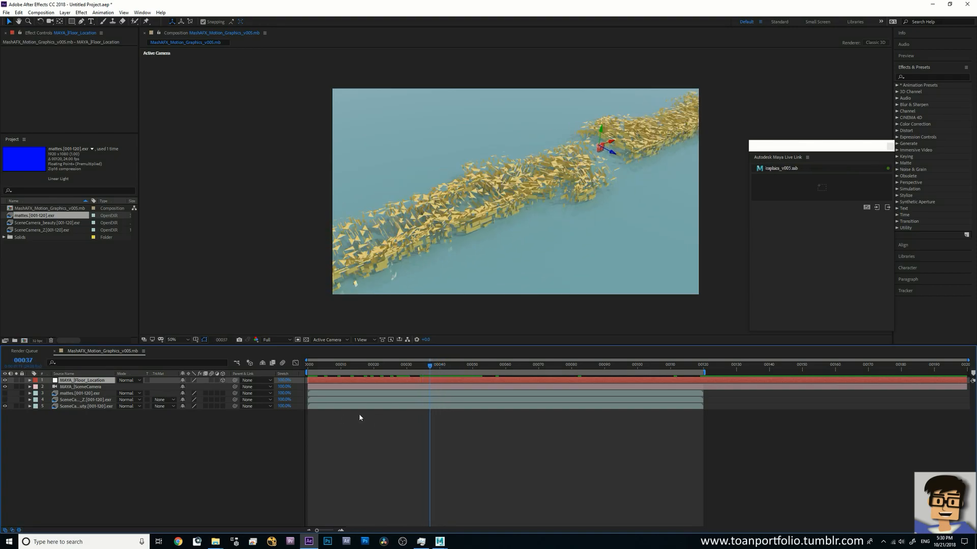
Step: Reveal the position and orientation keyframes of the MAYA_|SceneCamera layer and go to its first keyframe at frame 22
left_click(378, 386)
key("u")
left_click(383, 371)
key("Page_Up")
key("Page_Down")
key("Page_Up")
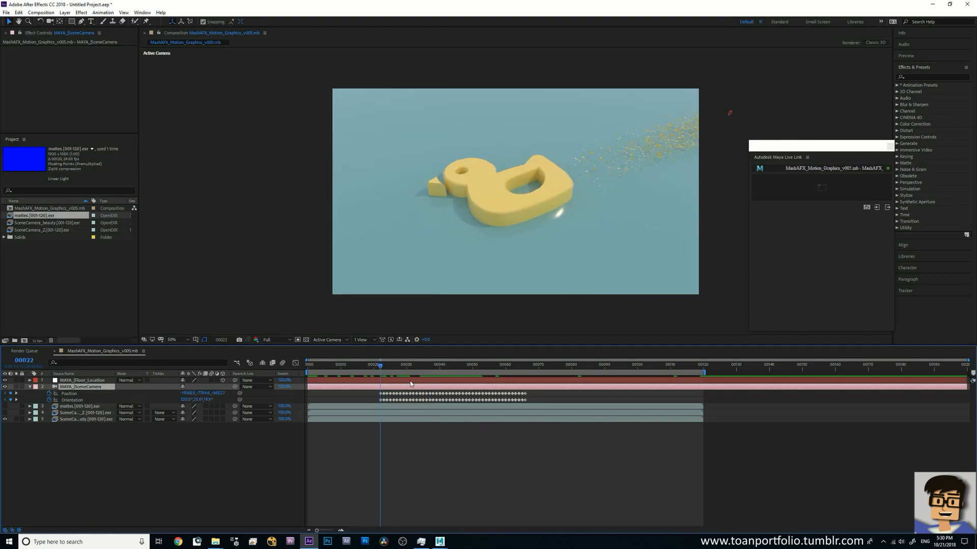
Step: Select the MAYA_|Floor_Location null, then step and play through the camera move from frame 22 to check how the null tracks the floor
left_click(411, 382)
key("Page_Down")
key("Page_Up")
key("Page_Up")
key("Page_Down")
key("Page_Down")
key("Page_Down")
key("Page_Down")
key("Page_Down")
key("Page_Down")
key("Page_Down")
key("Page_Down")
key("Page_Down")
key("Page_Down")
key("Page_Down")
key("Page_Down")
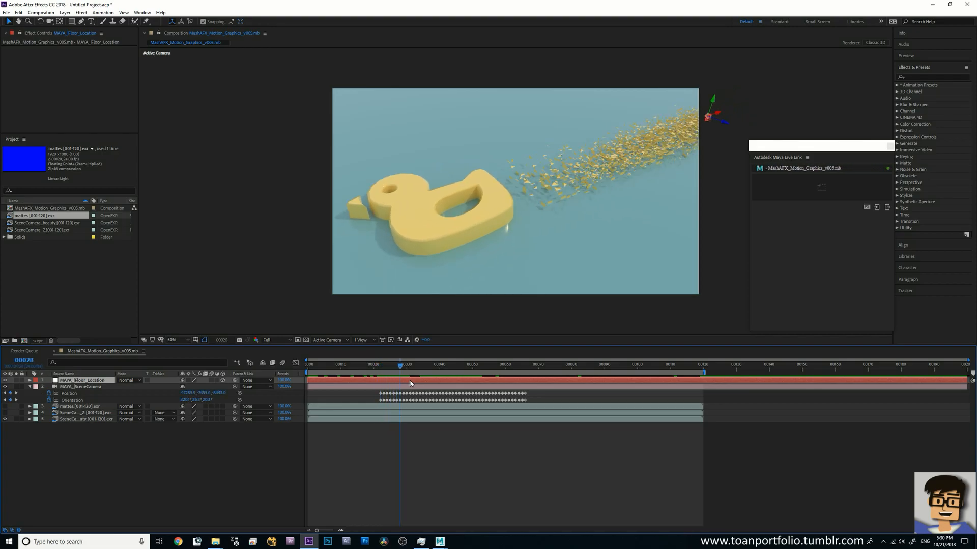
key("Page_Up")
key("Page_Up")
key("Page_Up")
key("Page_Up")
key("Page_Up")
key("Page_Up")
key("Page_Up")
key("Page_Up")
key("Page_Up")
key("Page_Up")
key("Page_Up")
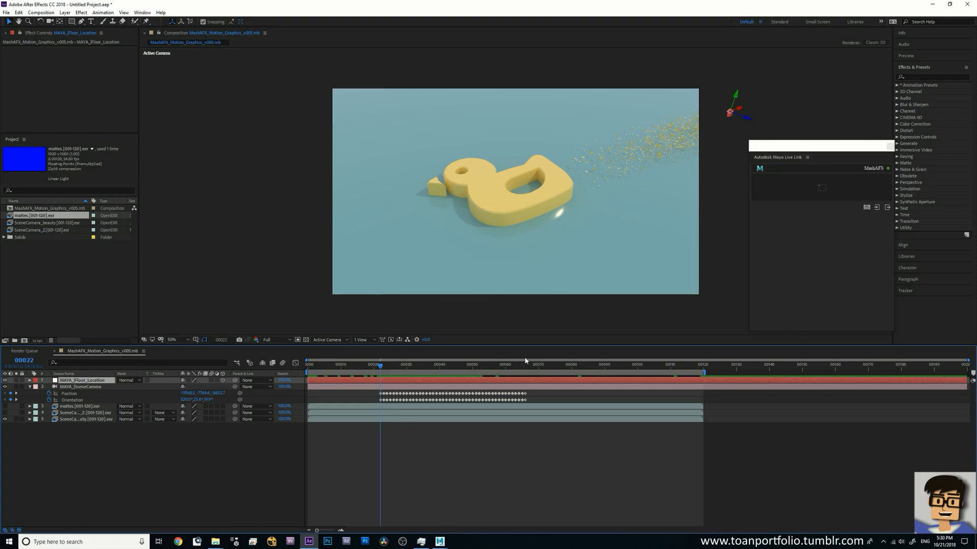
key("space")
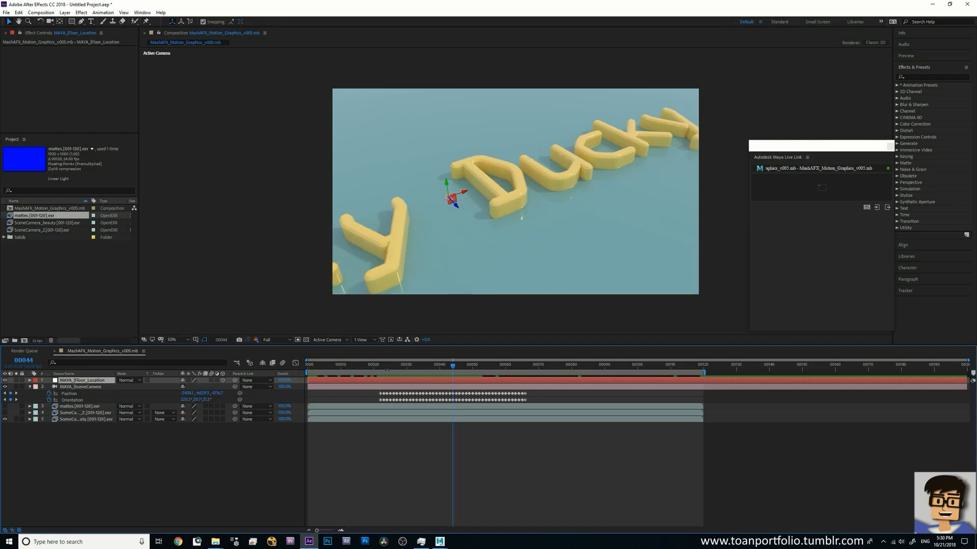
left_click(381, 366)
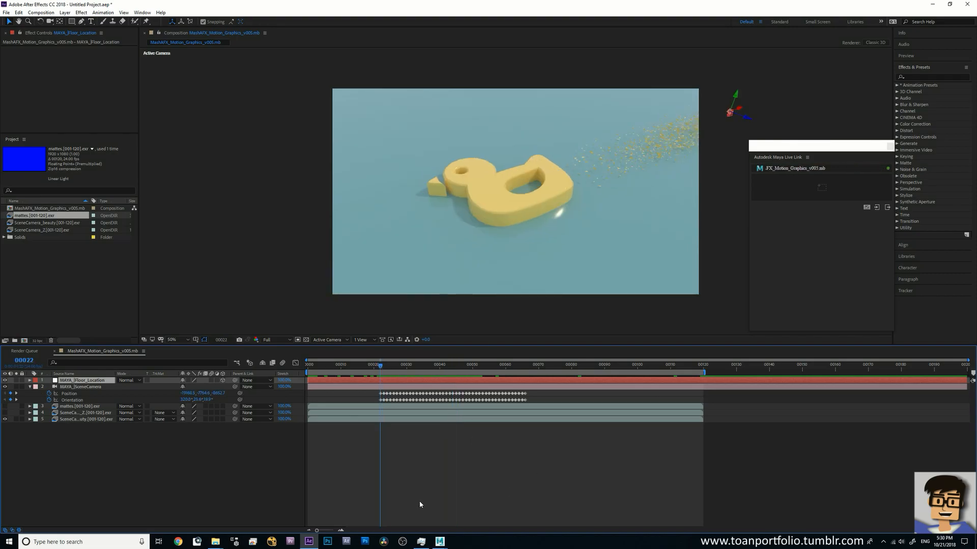
Step: Switch to Maya, move the AE Live Link window farther aside and expand the Locators group in the Outliner
mouse_move(440, 542)
left_click(469, 519)
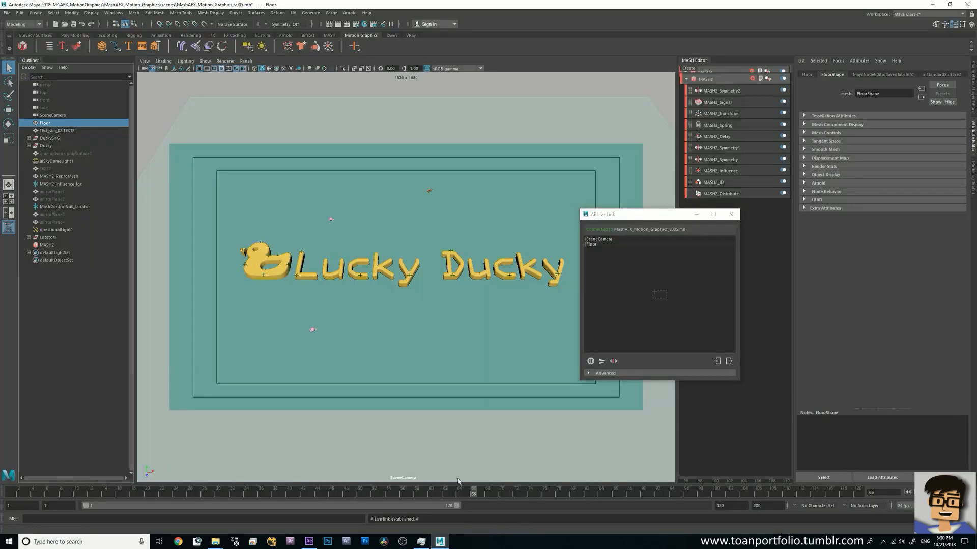
left_click_drag(628, 213, 652, 213)
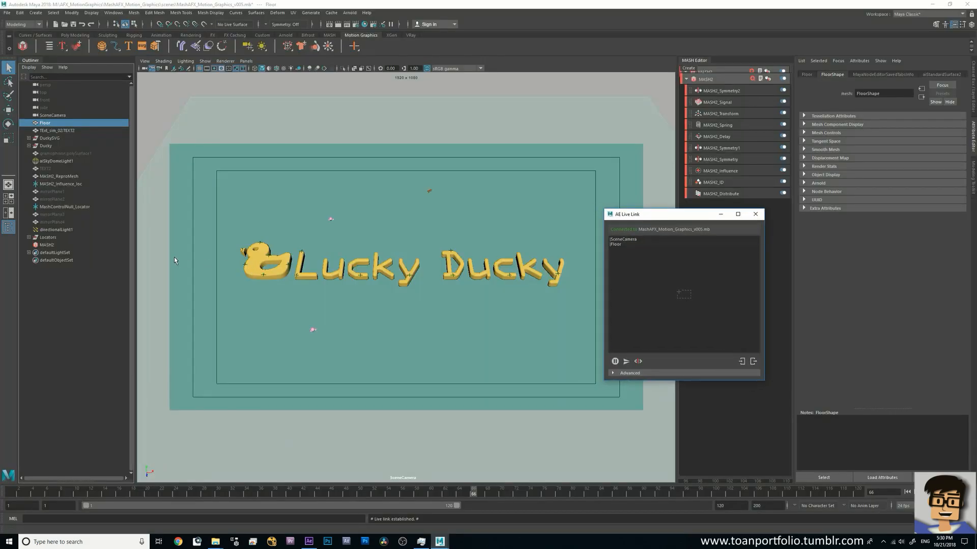
left_click(29, 237)
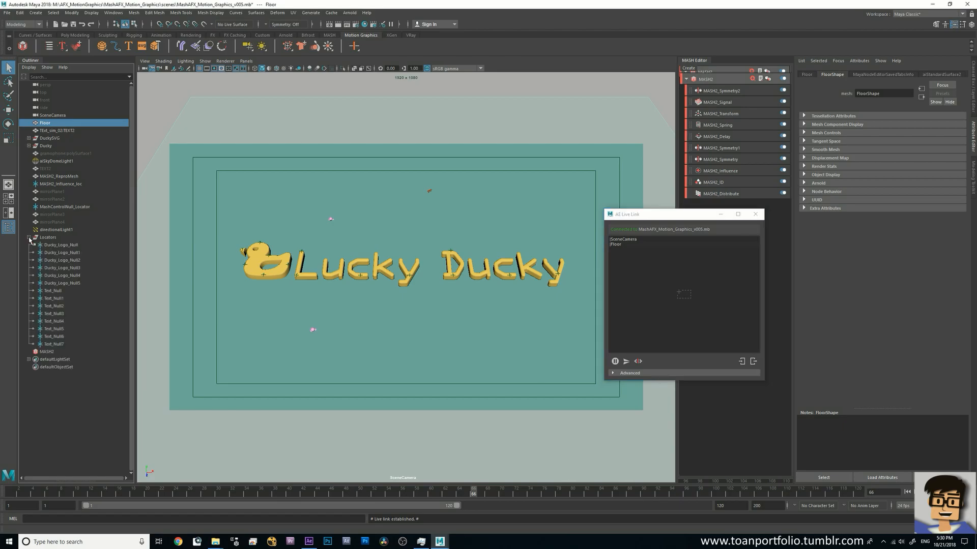
Step: Highlight the locators from Ducky_Logo_Null to Text_Null7 and scrub back to frame 26 to examine their positions around the duck
left_click(61, 245)
left_click(57, 260)
left_click_drag(50, 247, 121, 263)
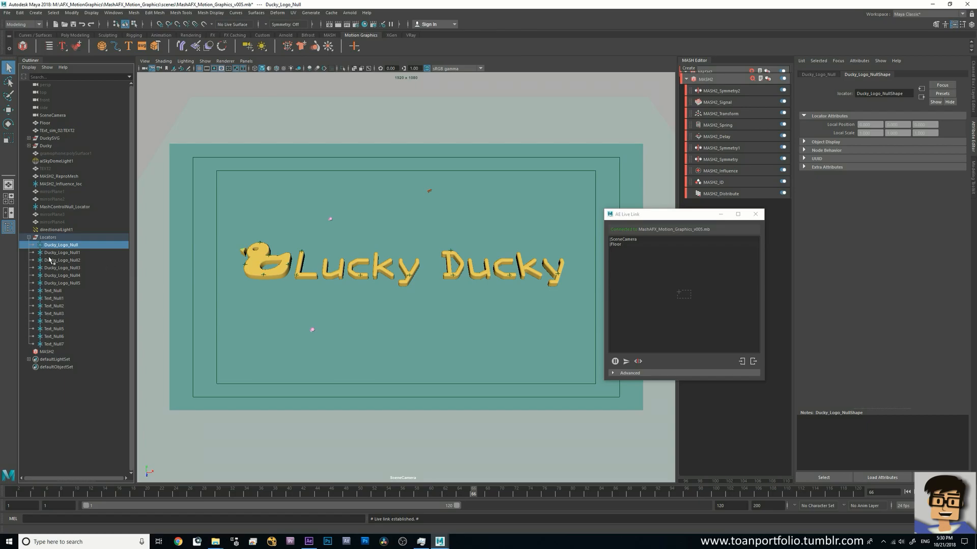
left_click(57, 346, "shift")
left_click(61, 245)
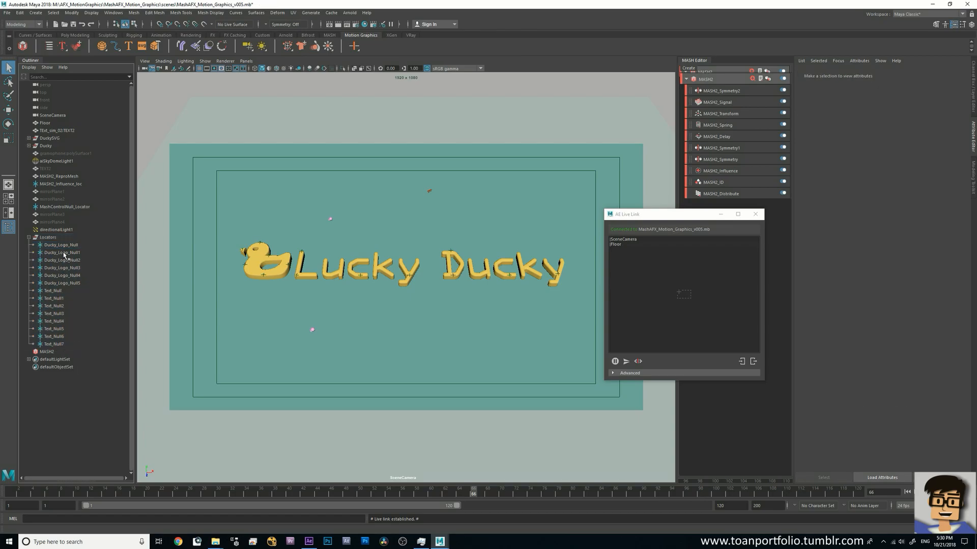
left_click(57, 346, "shift")
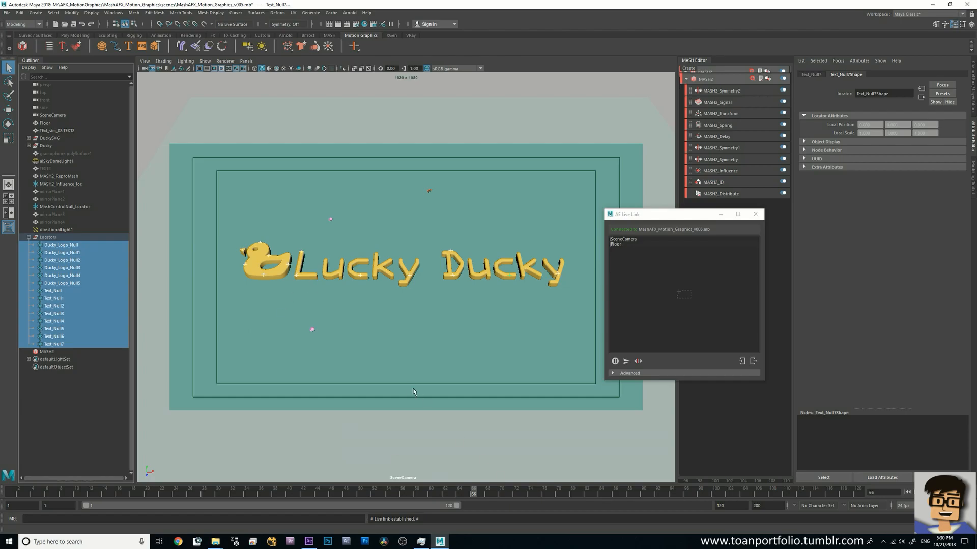
left_click_drag(268, 498, 190, 508)
left_click(54, 379)
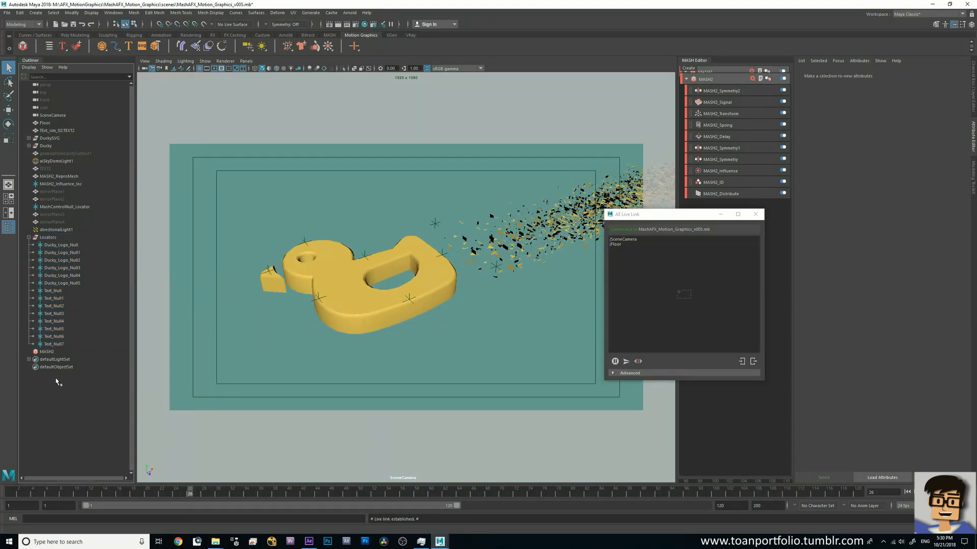
Step: Select all locators from Ducky_Logo_Null to Text_Null7 and add them to the AE Live Link list
left_click(57, 248)
left_click(52, 345, "shift")
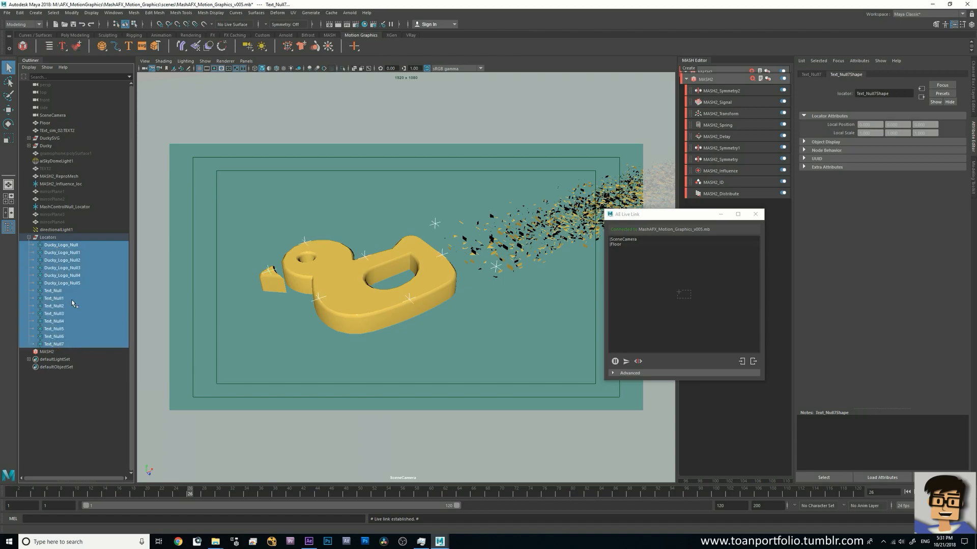
left_click_drag(53, 308, 663, 292)
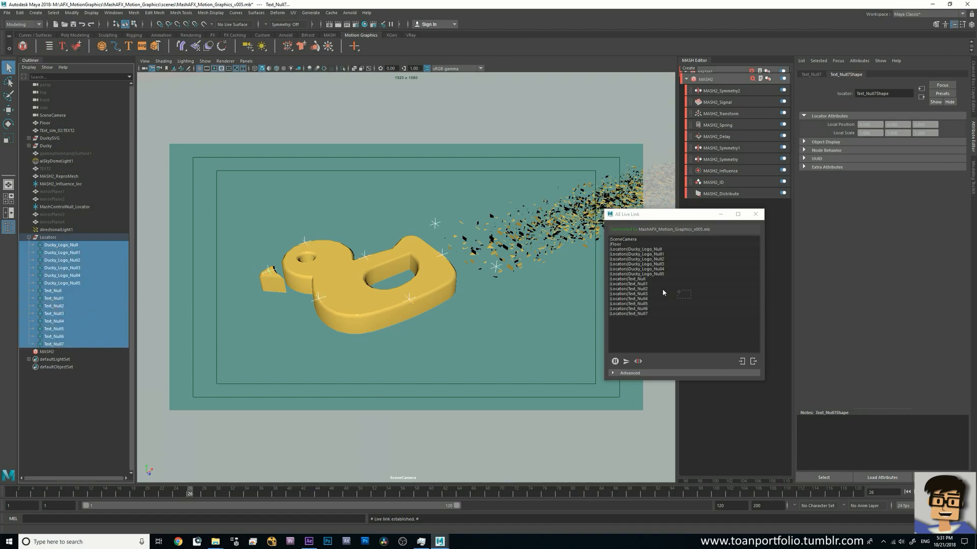
Step: Switch to After Effects, select MAYA_|SceneCamera and play and scrub to frame 42 to check how the locator nulls track the shot
left_click(309, 542)
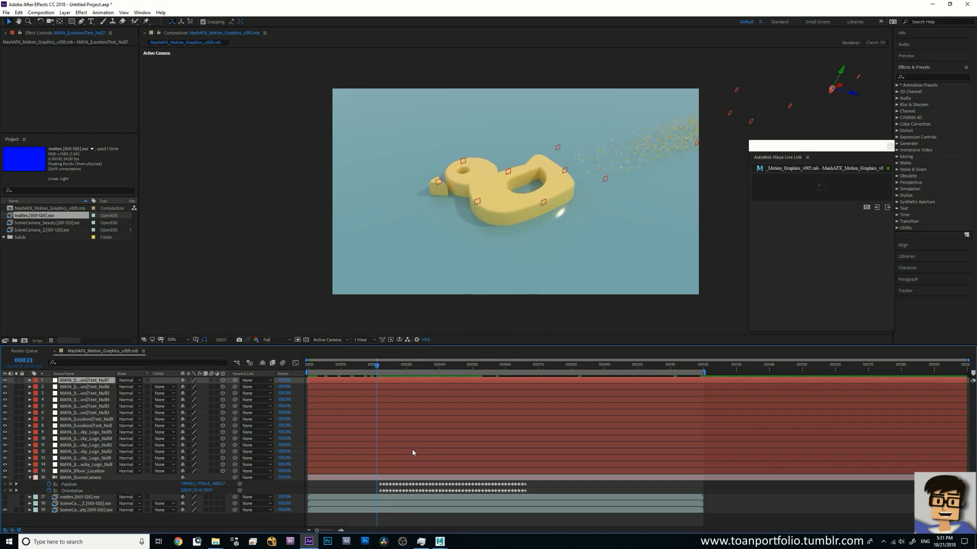
left_click(406, 479)
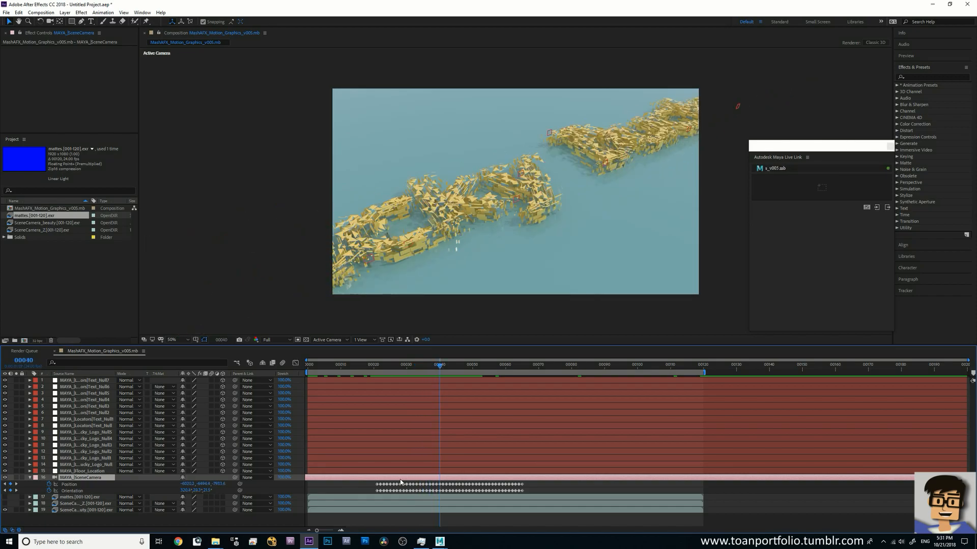
left_click_drag(489, 370, 271, 380)
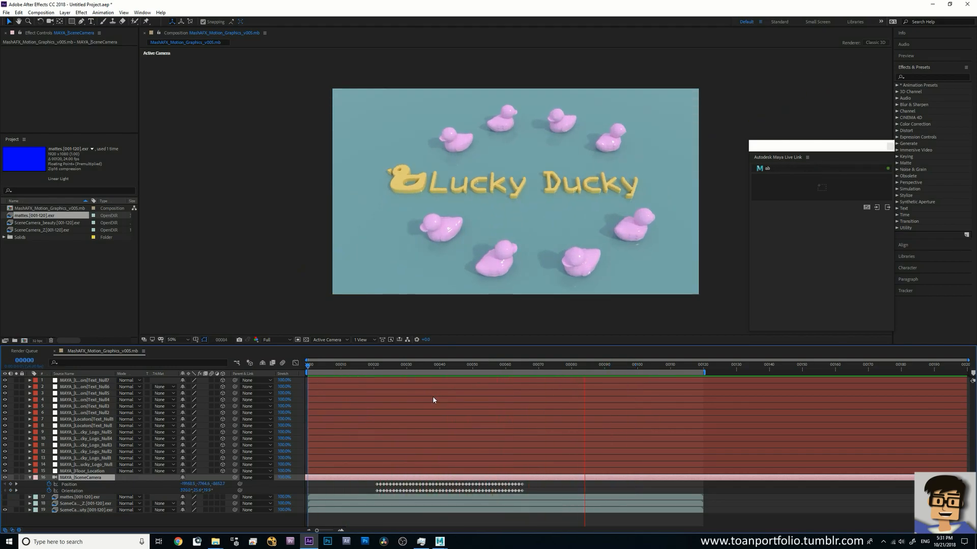
left_click(435, 366)
left_click_drag(435, 366, 447, 402)
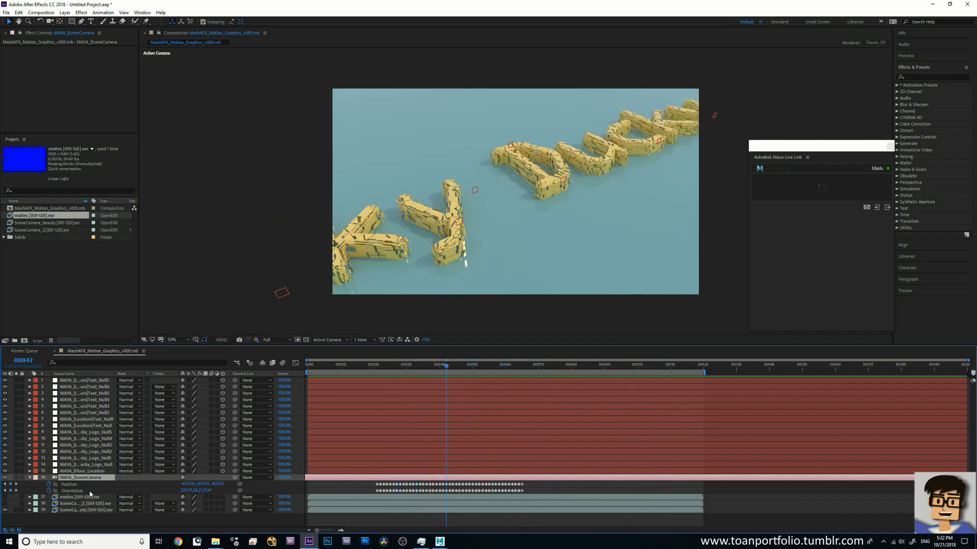
Step: Collapse the MAYA_|SceneCamera layer's properties and select that layer
left_click(29, 477)
left_click(120, 511)
left_click(79, 479)
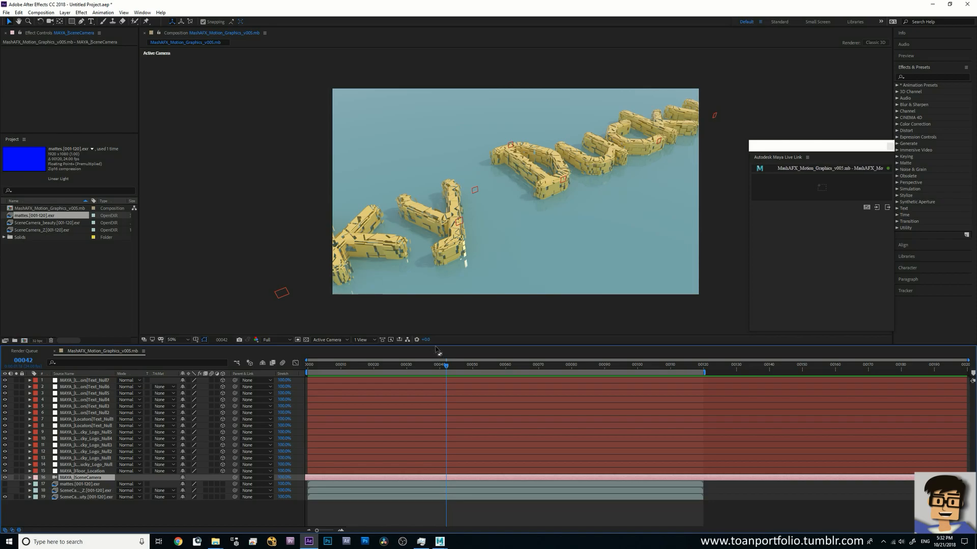
Step: At frame 75, add a black solid with the default settings above MAYA_|SceneCamera and make it a 3D layer
left_click_drag(451, 367, 555, 366)
left_click(65, 12)
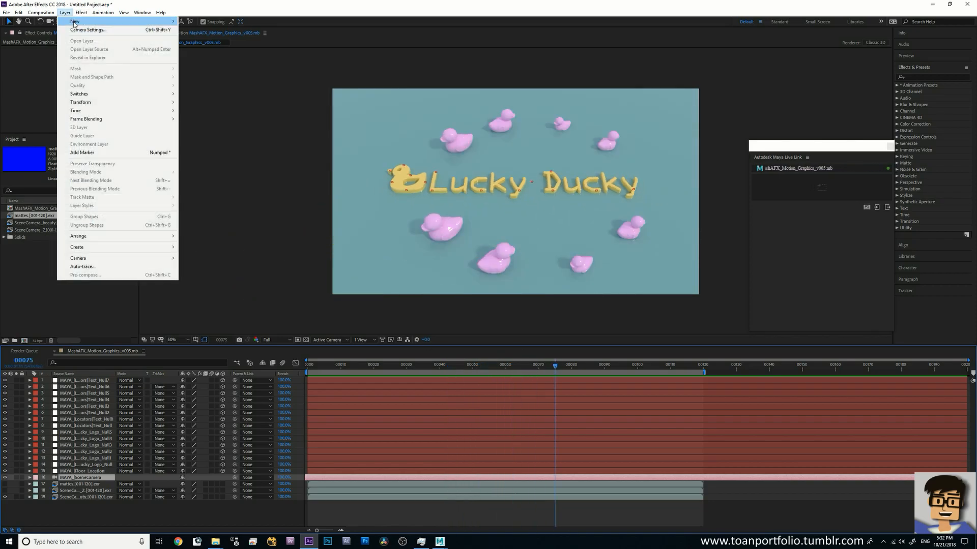
mouse_move(75, 23)
left_click(196, 30)
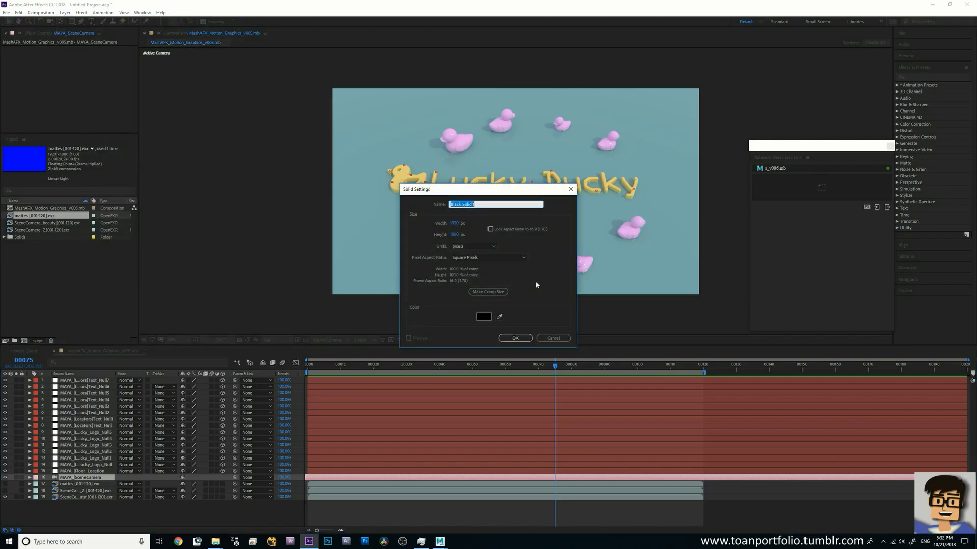
left_click(516, 338)
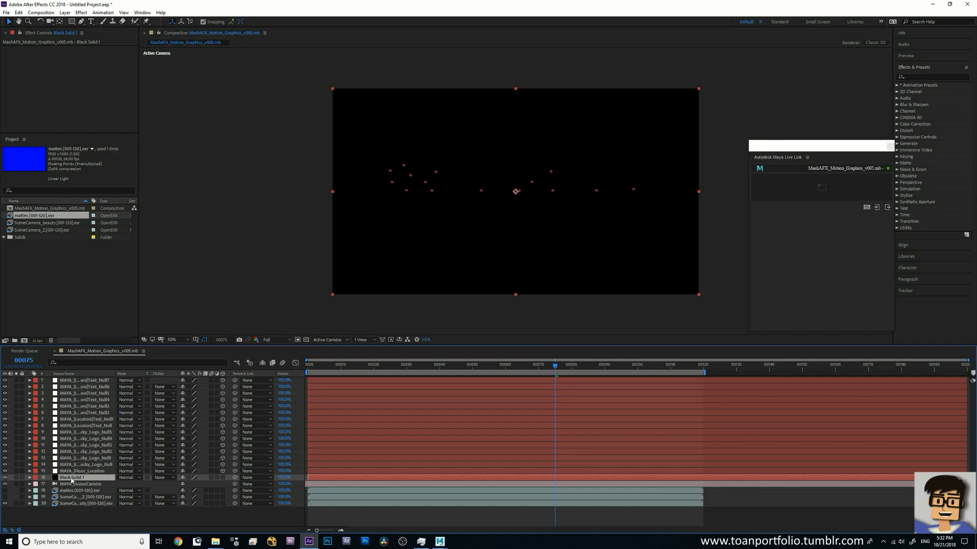
left_click(222, 477)
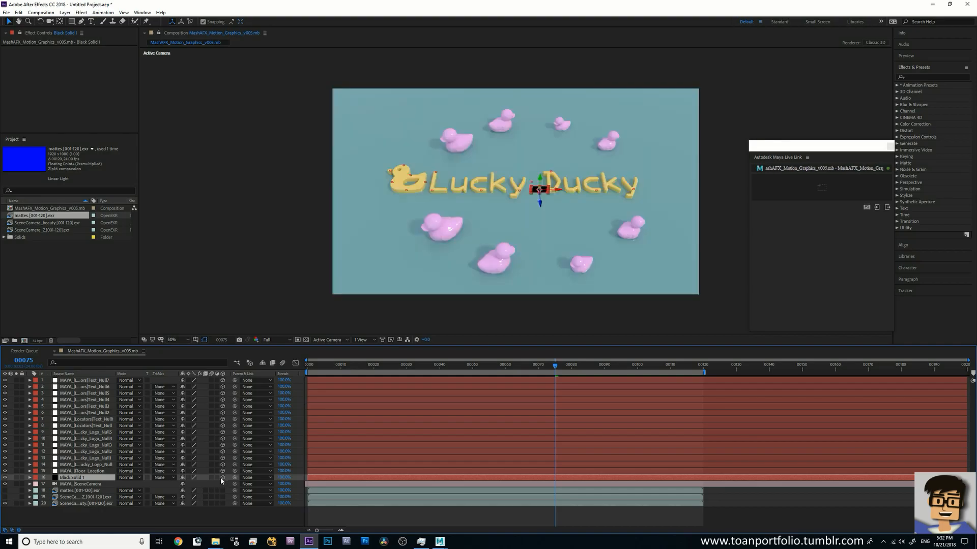
Step: Return to frame 42 and reveal the transform properties of MAYA_|Floor_Location and Black Solid 1
left_click_drag(405, 370, 447, 370)
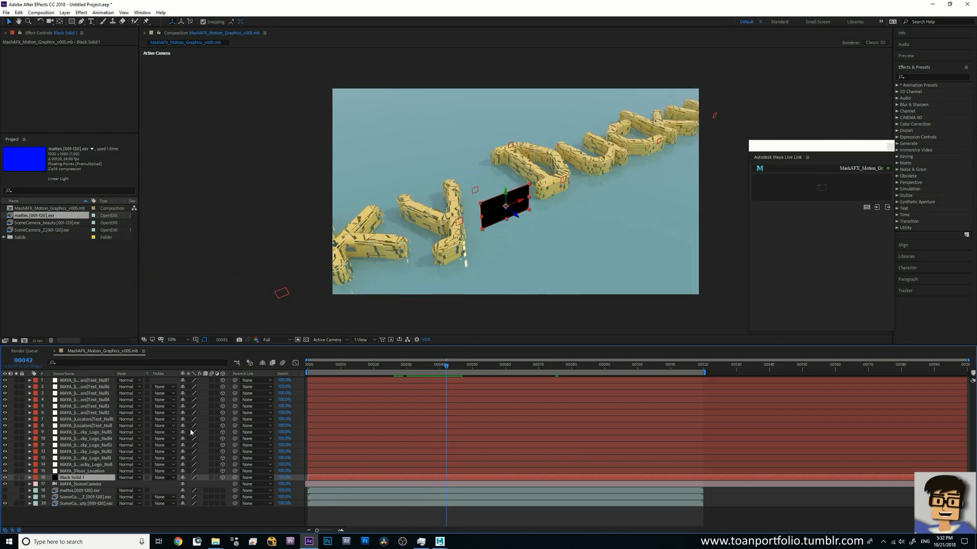
left_click(91, 471)
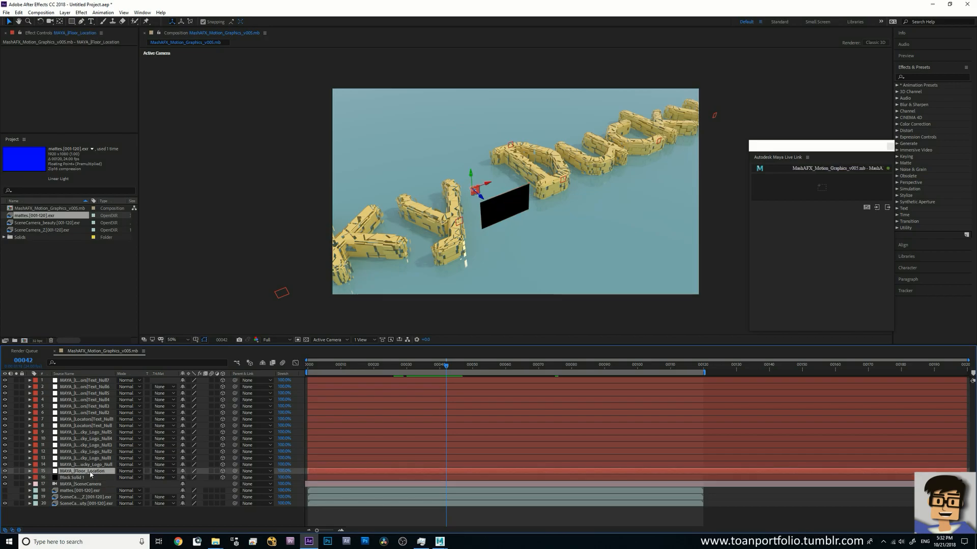
left_click(30, 471)
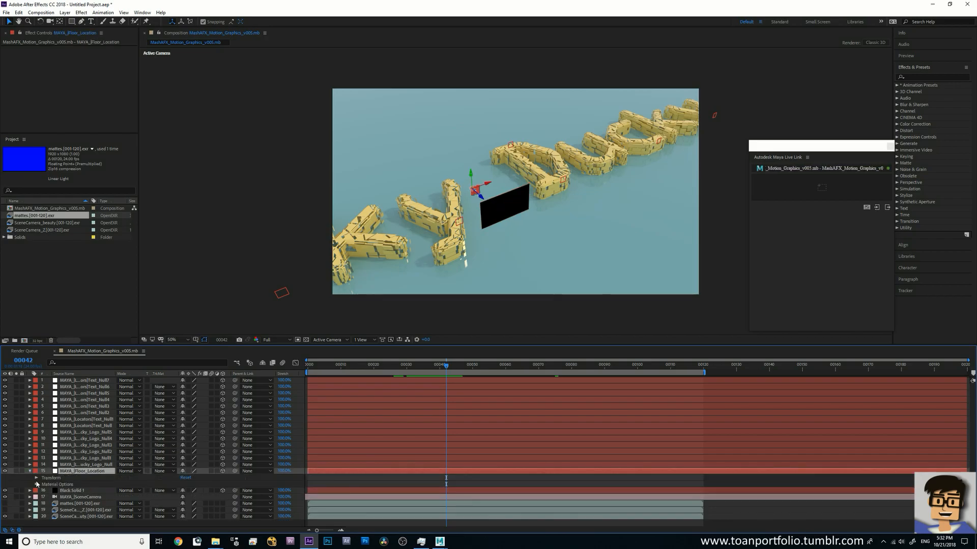
left_click(35, 478)
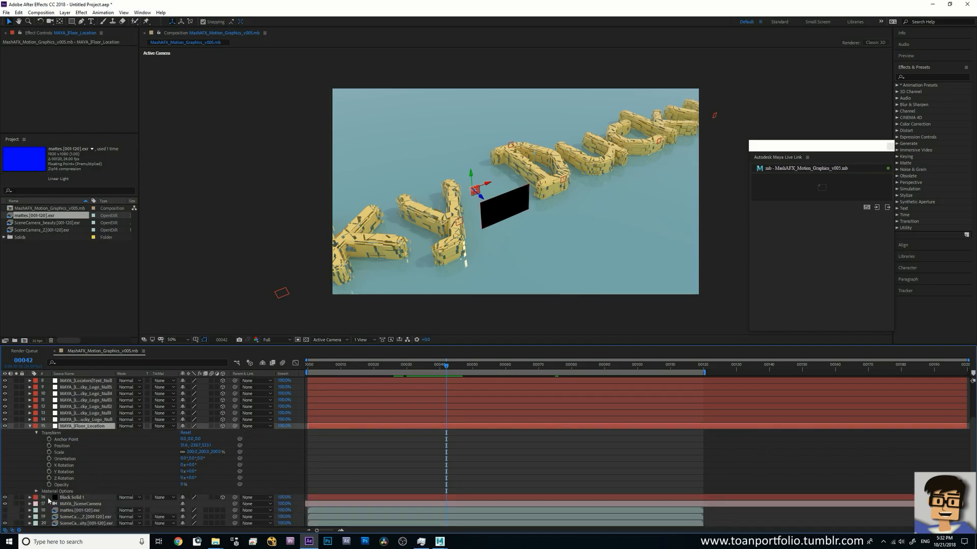
left_click(30, 498)
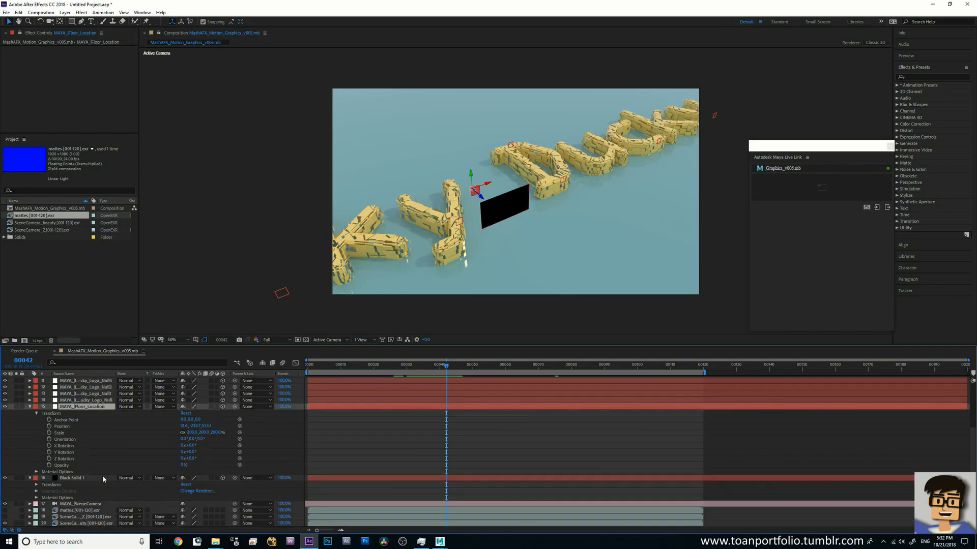
left_click(36, 485)
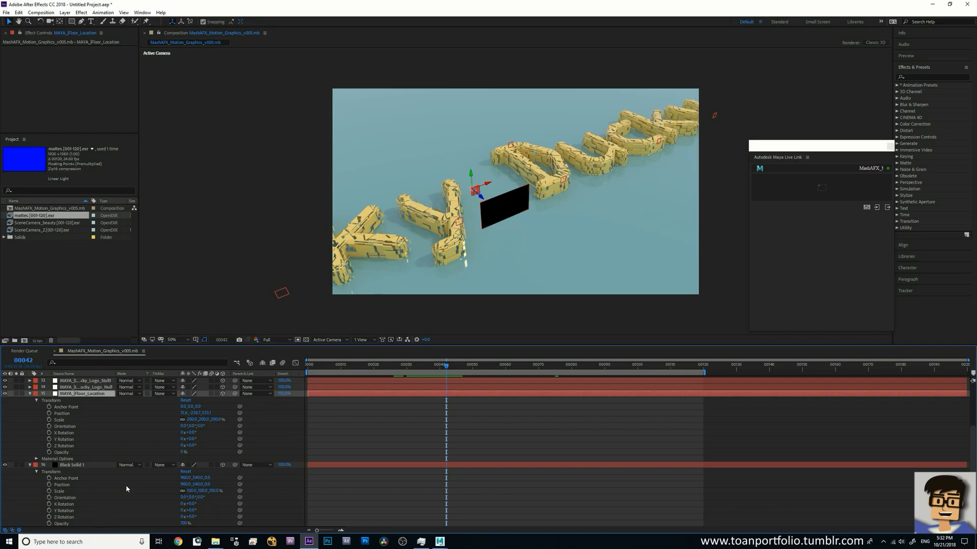
Step: Copy the position of MAYA_|Floor_Location to Black Solid 1, then preview the camera move and return to frame 42
left_click(66, 415)
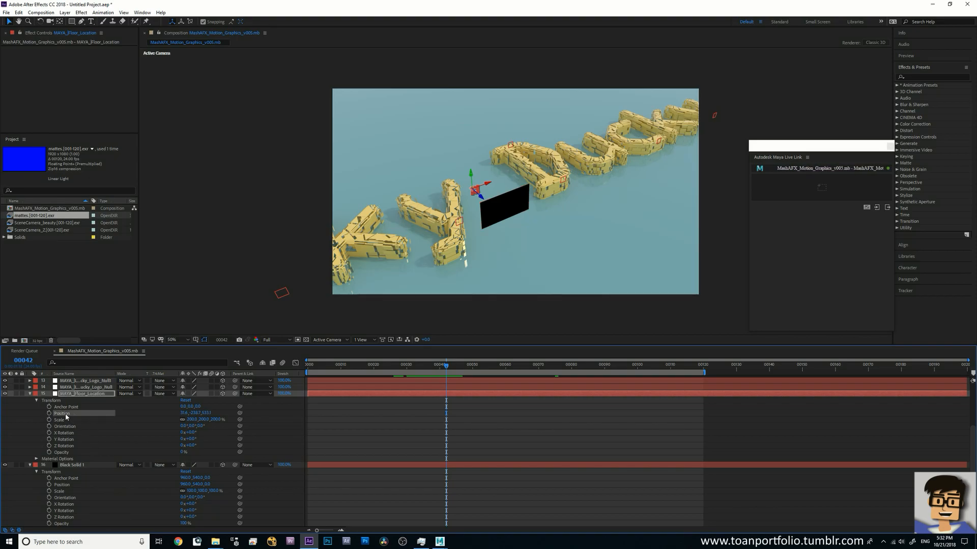
left_click(62, 485)
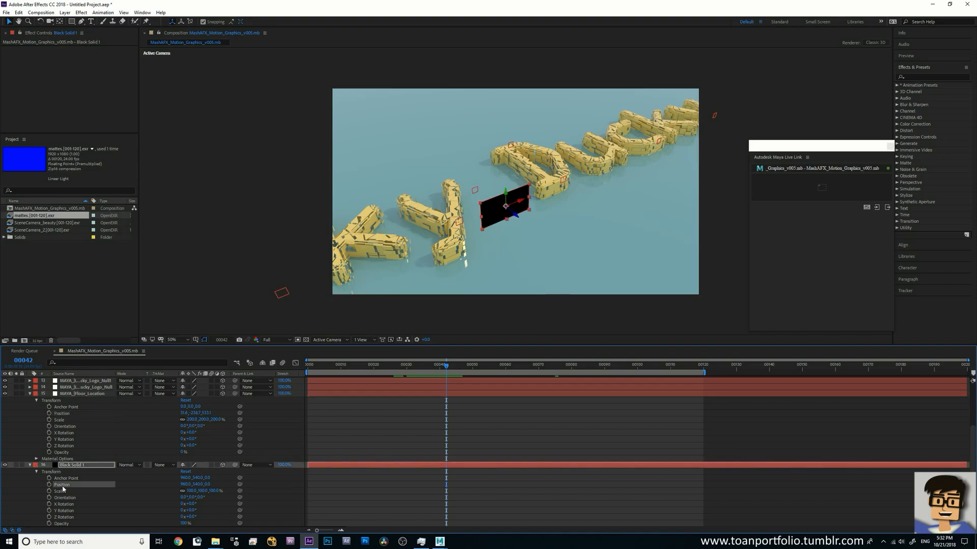
key("ctrl+v")
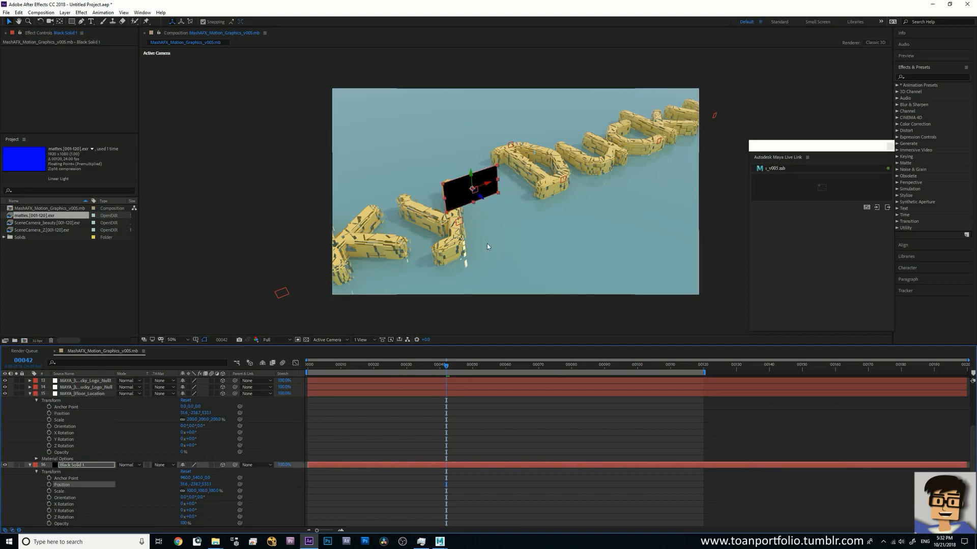
key("space")
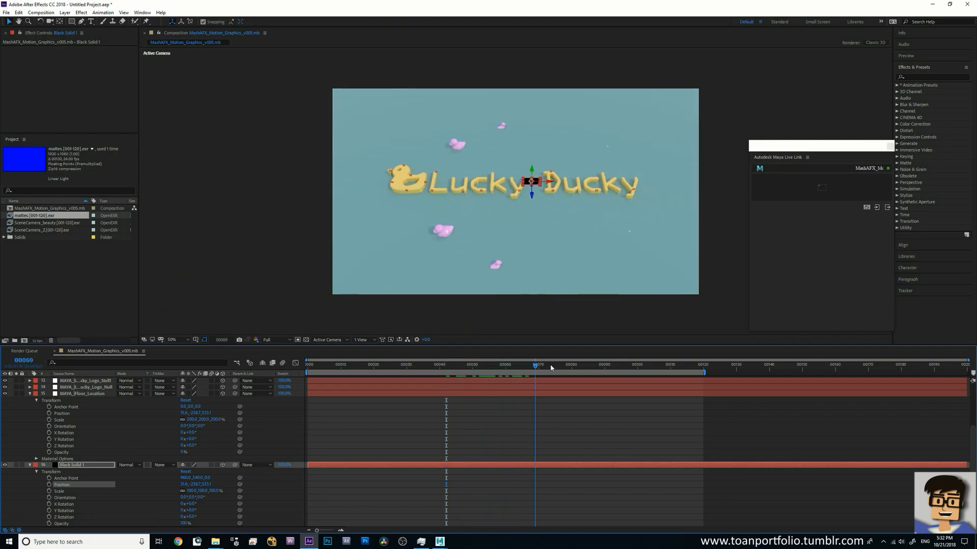
left_click_drag(549, 368, 446, 368)
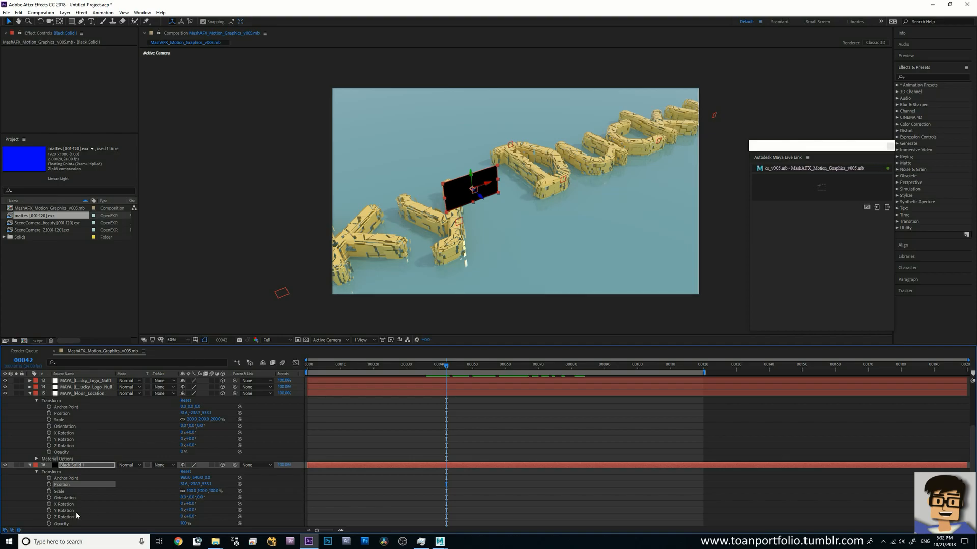
Step: Set Black Solid 1's X rotation to -90° so it lies flat on the floor
left_click_drag(188, 504, 164, 505)
key("ctrl+z")
left_click(191, 504)
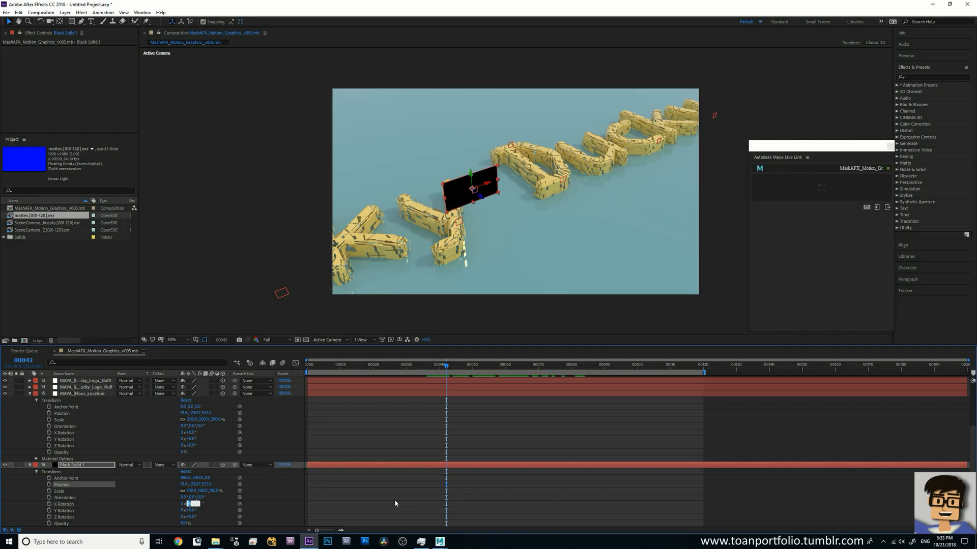
type("-90")
key("Return")
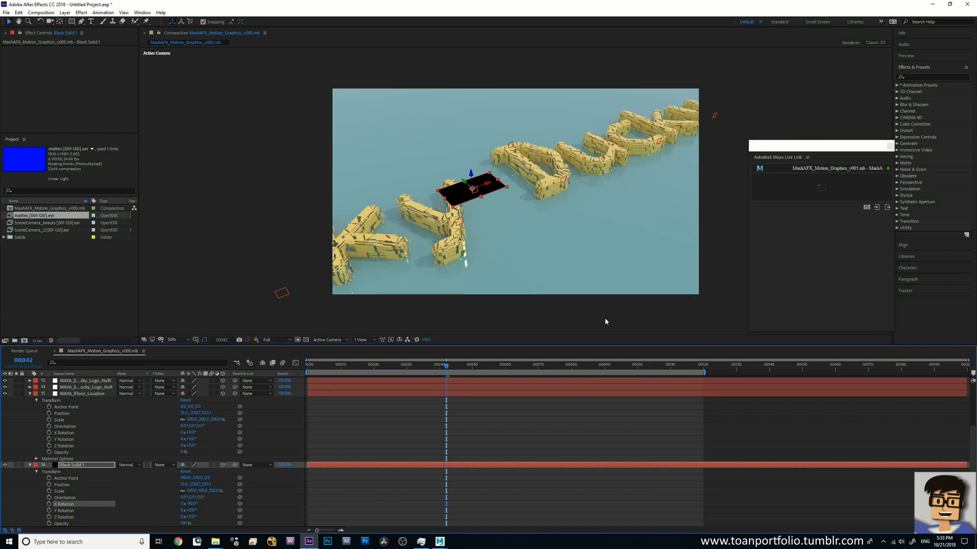
Step: Show the composition in two side-by-side views, with one of them looking through MAYA_|SceneCamera
left_click(372, 340)
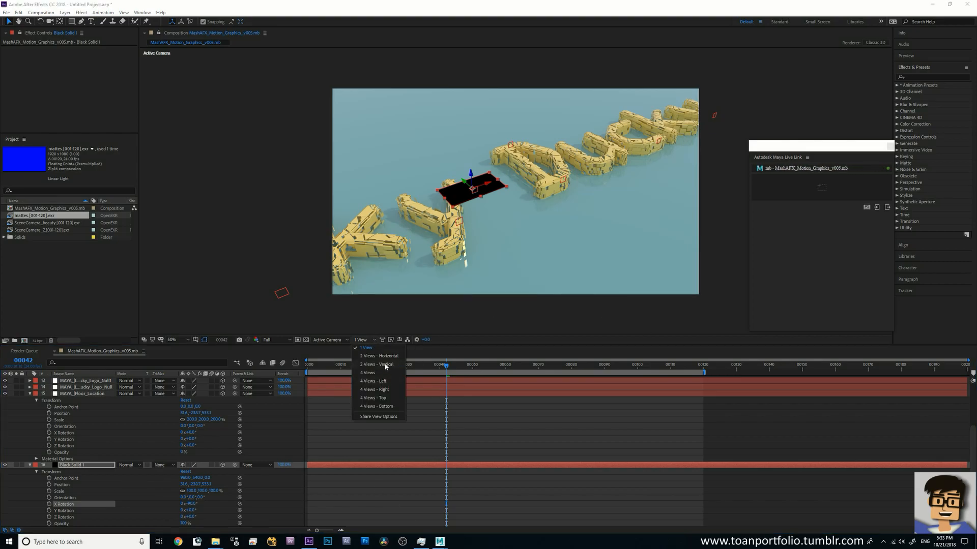
left_click(386, 364)
left_click(369, 340)
left_click(382, 344)
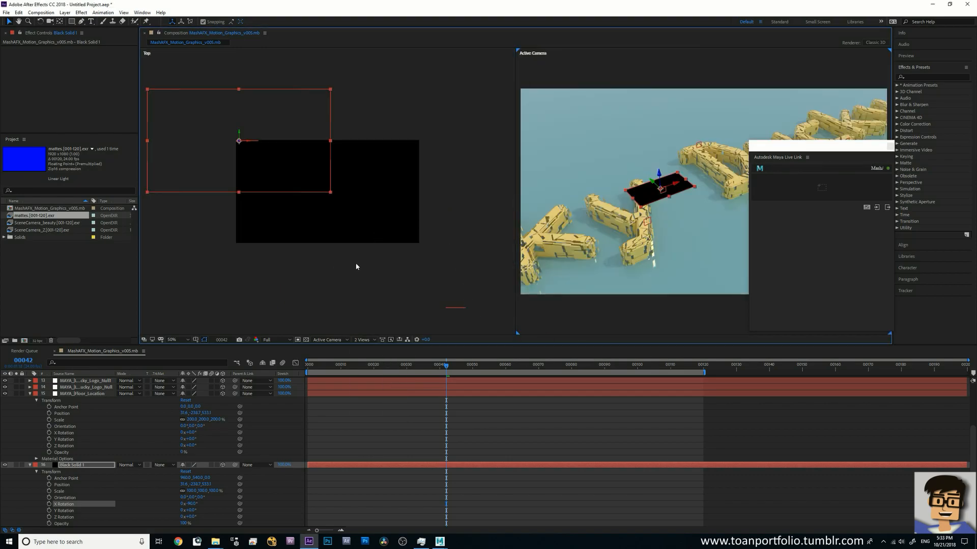
left_click(434, 257)
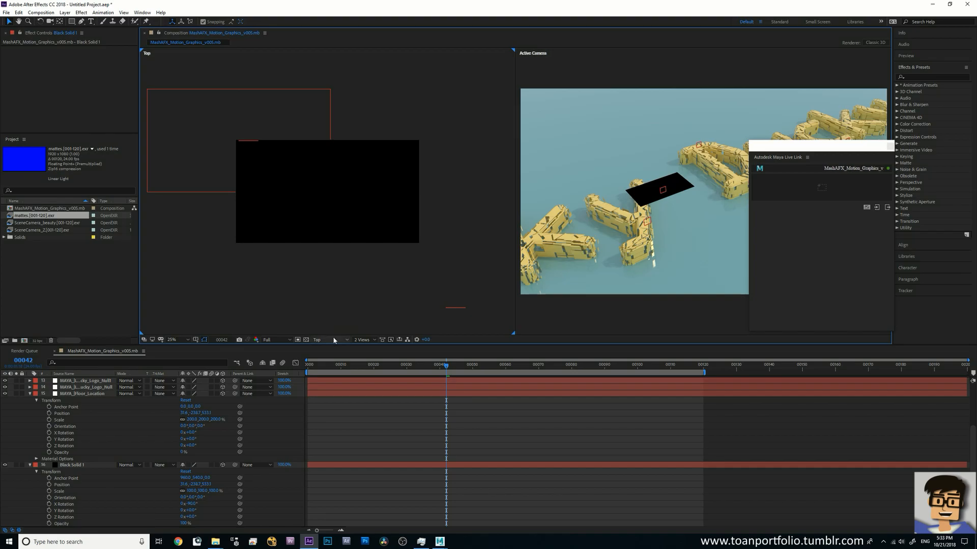
left_click(539, 62)
left_click(329, 340)
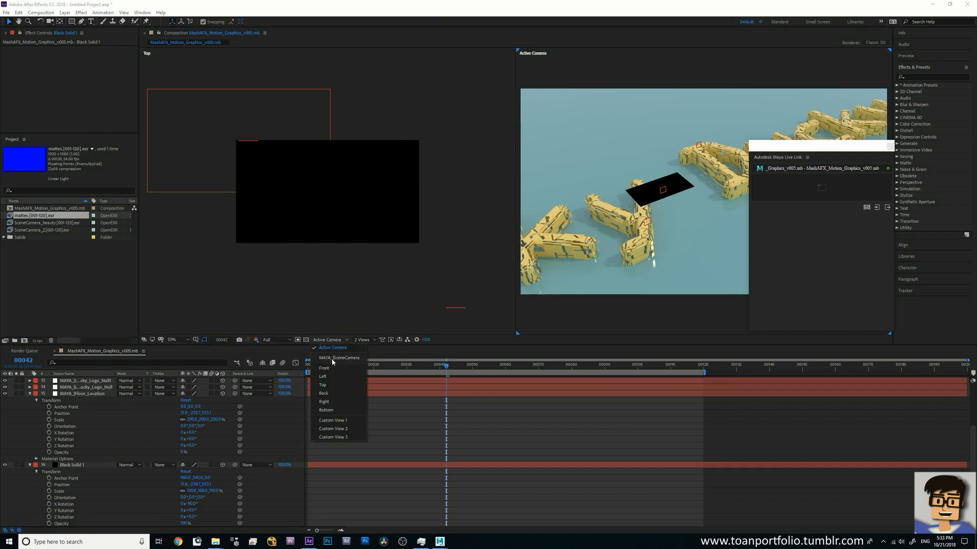
left_click(331, 359)
left_click(364, 262)
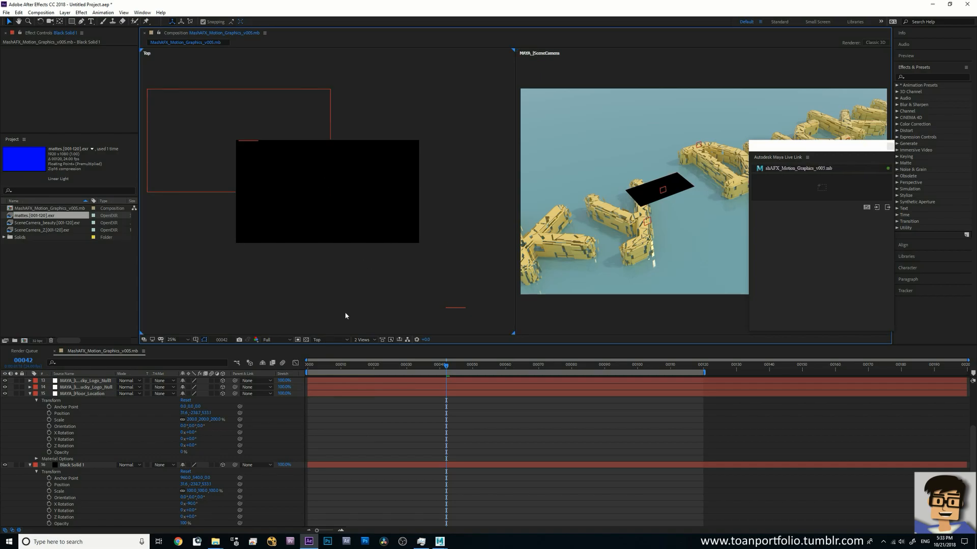
Step: Set the other view to Custom View 1 and orbit it to see Black Solid 1 at an angle
left_click(322, 340)
left_click(335, 420)
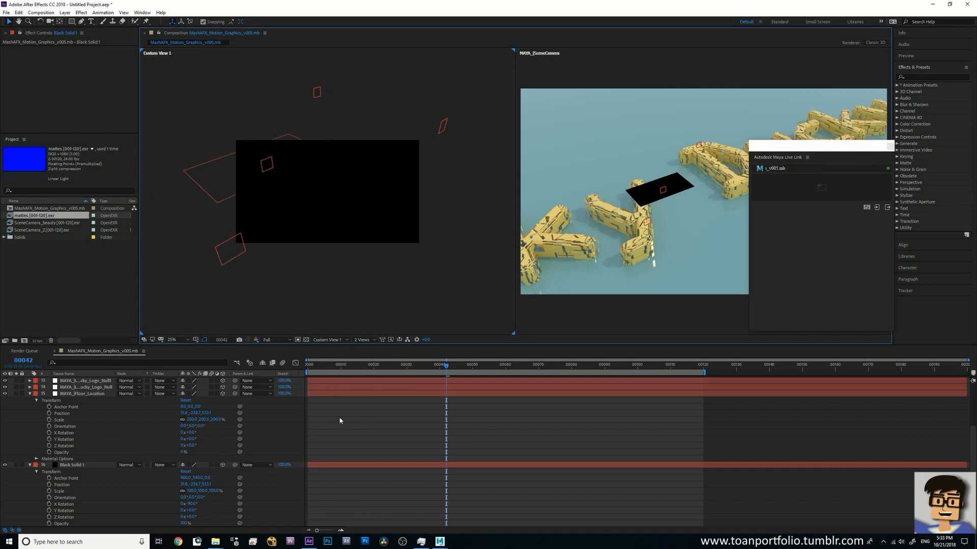
key("c")
left_click_drag(334, 236, 244, 205)
Step: Change the composition's background color to a mid grey
left_click(41, 12)
left_click(56, 26)
left_click(65, 168)
left_click_drag(99, 149, 51, 147)
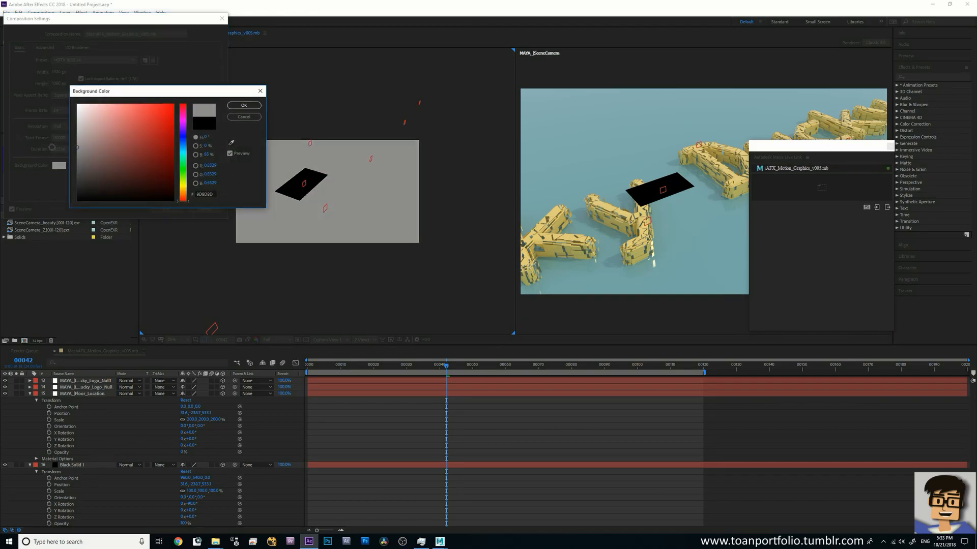
left_click(238, 104)
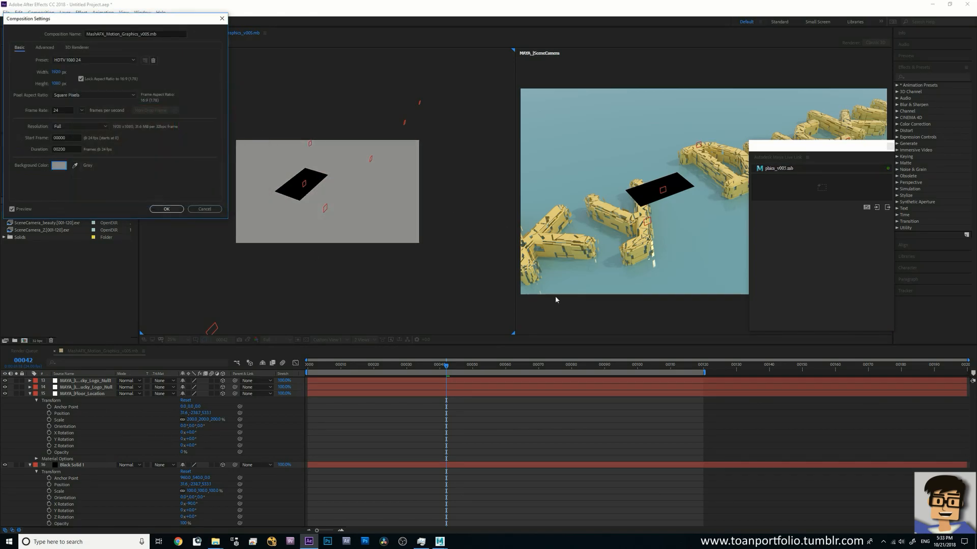
left_click(167, 210)
Step: Dock the Autodesk Maya Live Link panel below Effects & Presets and preview the camera move from frame 12
left_click_drag(366, 367, 294, 370)
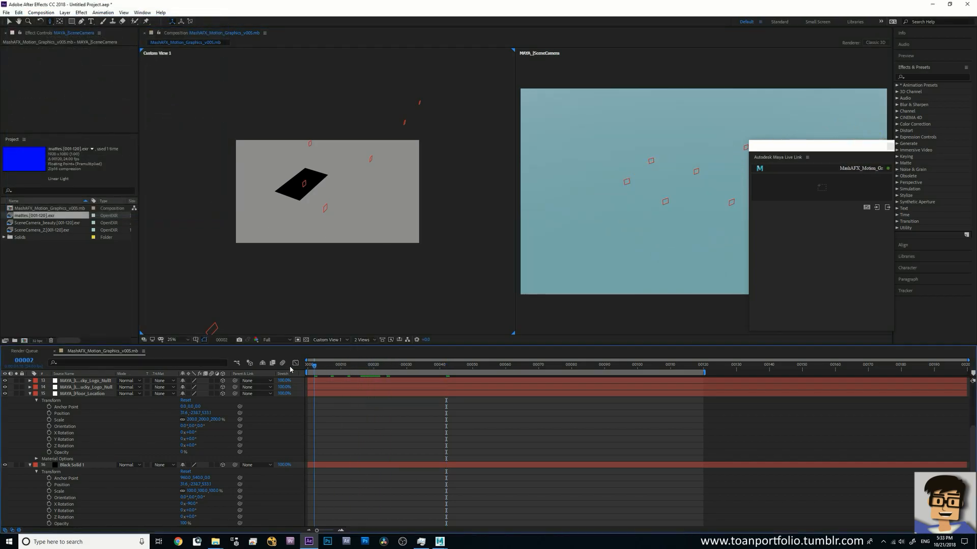
left_click(408, 297)
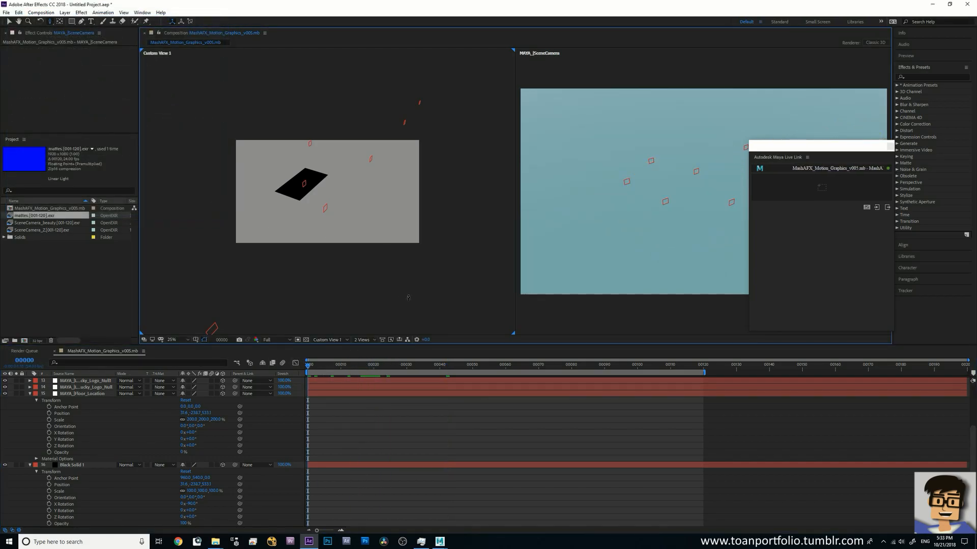
left_click_drag(322, 363, 347, 369)
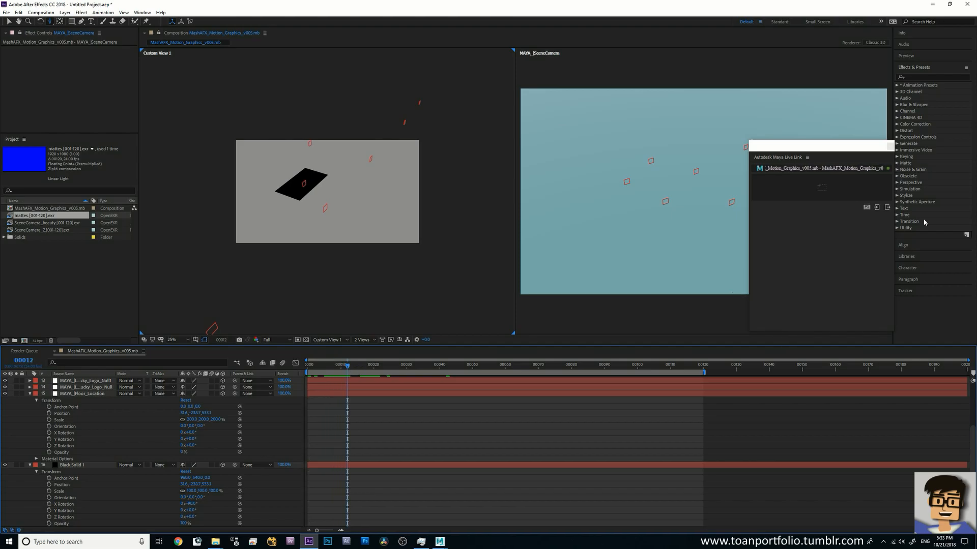
left_click_drag(900, 154, 934, 270)
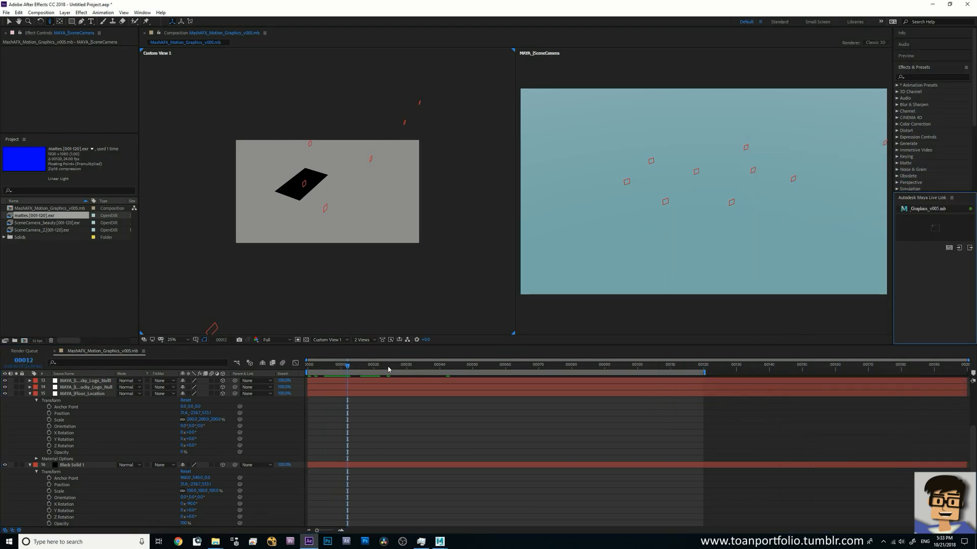
key("space")
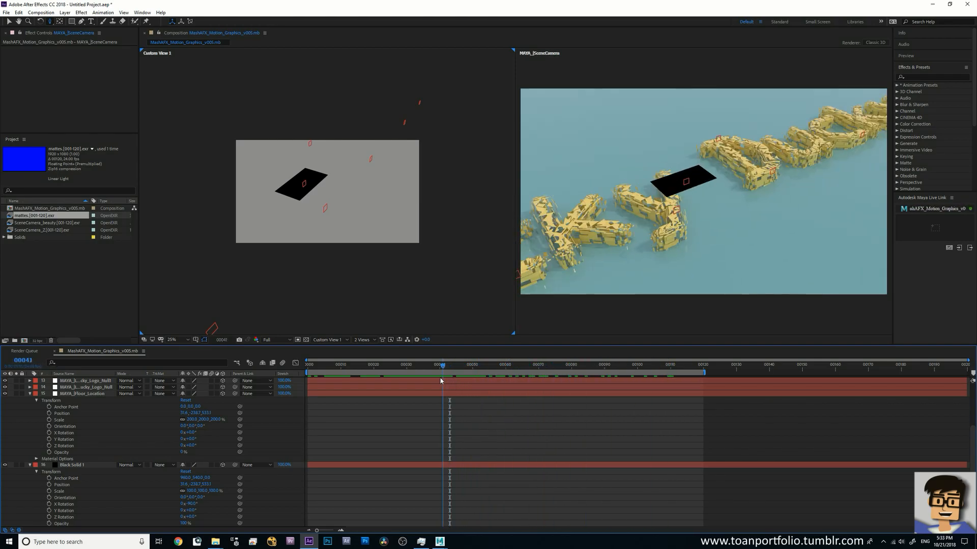
Step: Reframe Custom View 1 to include the scene camera, and reveal the keyframed properties of MAYA_|SceneCamera
left_click_drag(423, 241, 309, 322)
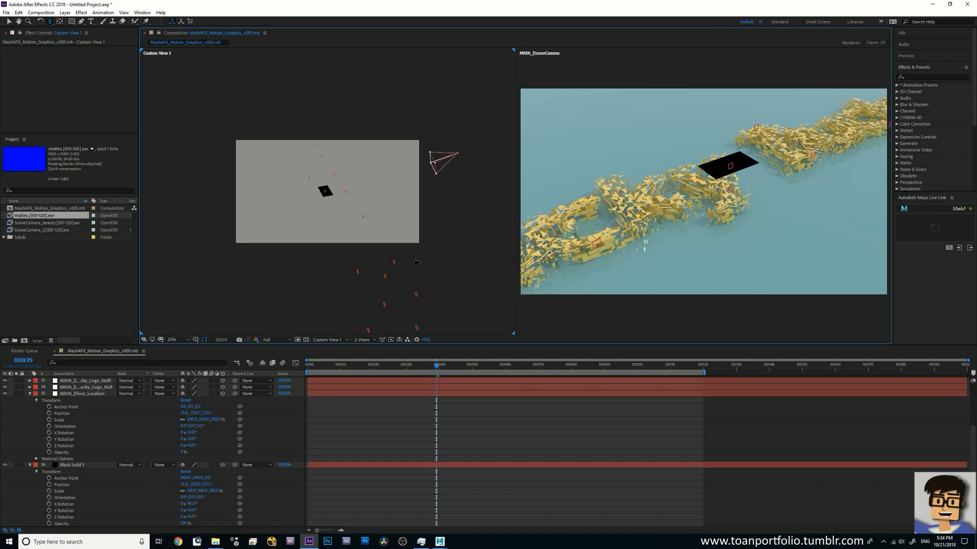
left_click_drag(376, 267, 375, 272)
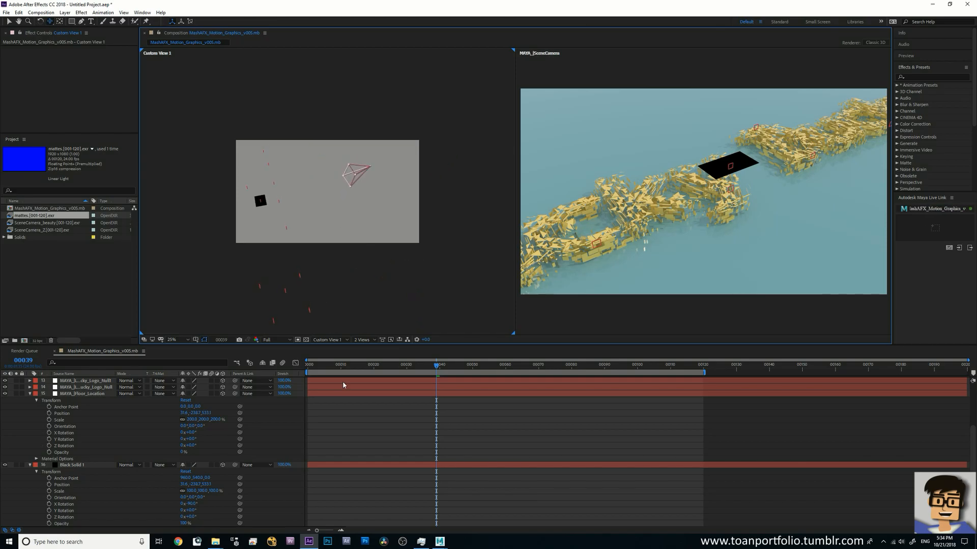
left_click(29, 394)
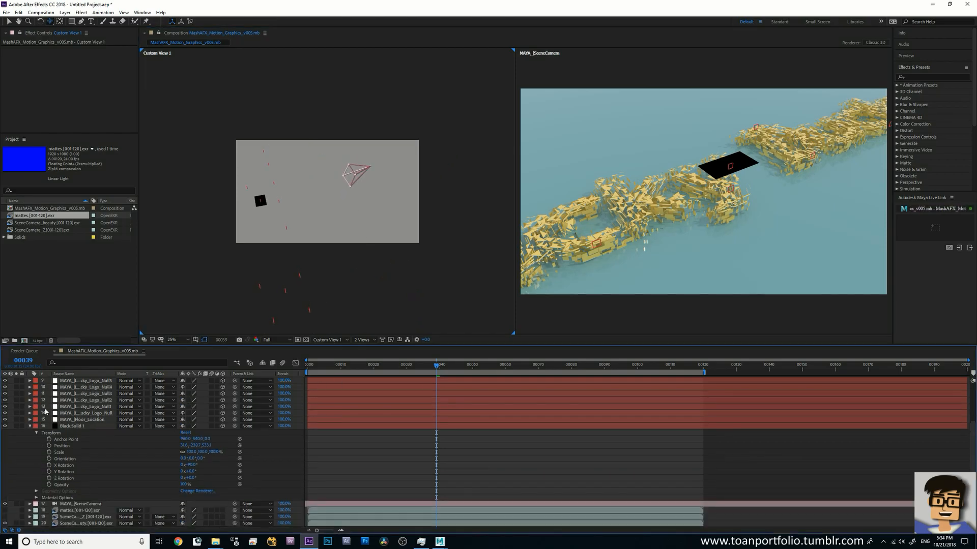
left_click(76, 504)
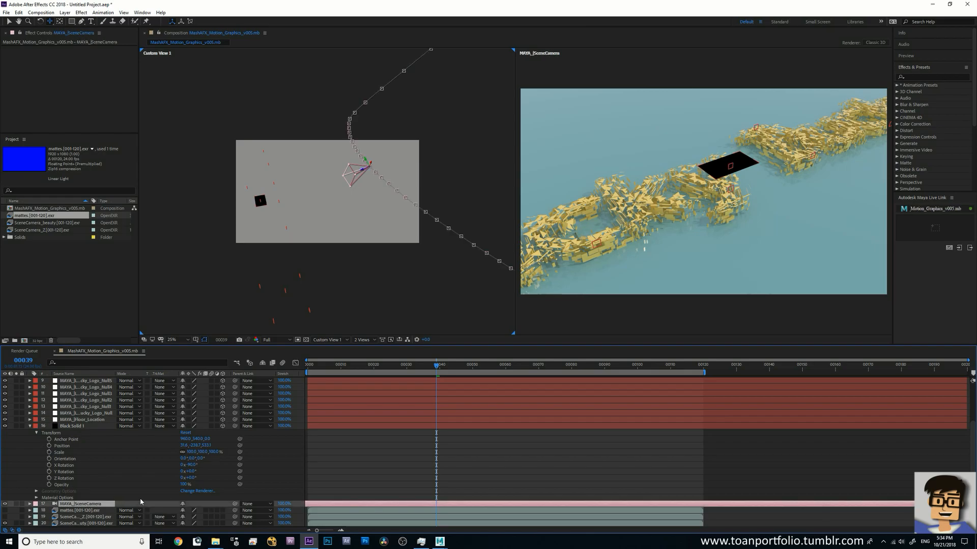
key("u")
Step: Preview the camera move from frame 29 in the MAYA_|SceneCamera view
left_click_drag(435, 369, 404, 405)
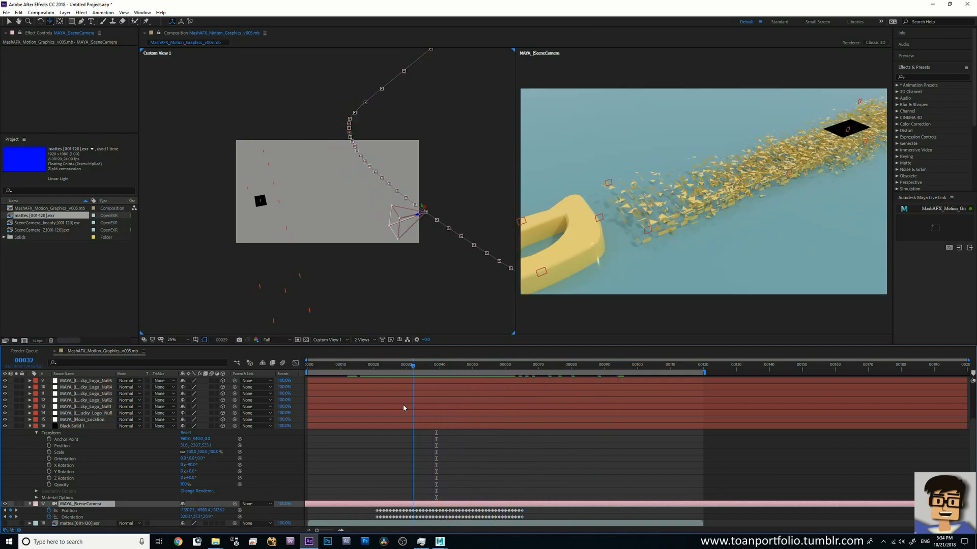
left_click(543, 328)
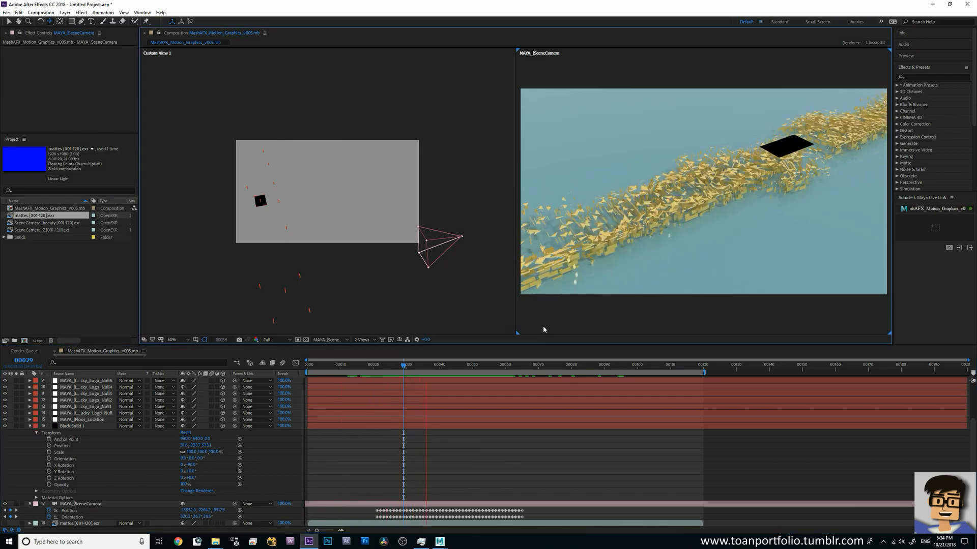
key("space")
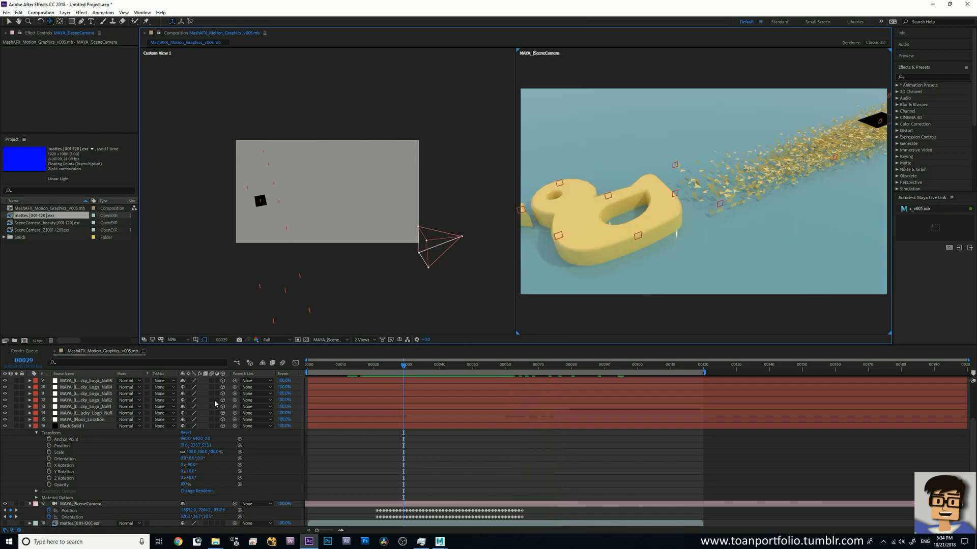
Step: Collapse the properties of Black Solid 1 and MAYA_|SceneCamera, and go to frame 43 with Black Solid 1 selected
left_click(30, 427)
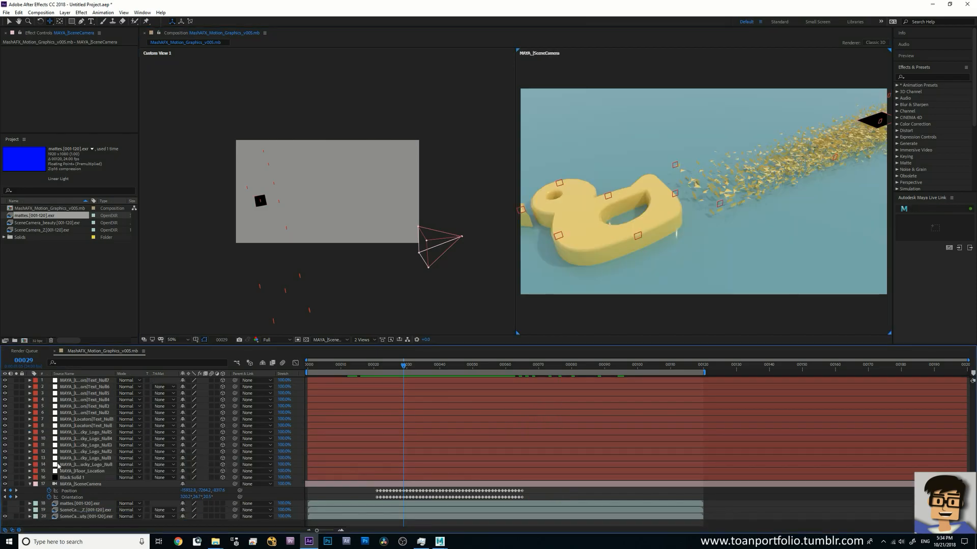
left_click(29, 485)
left_click(75, 479)
left_click_drag(402, 365, 451, 370)
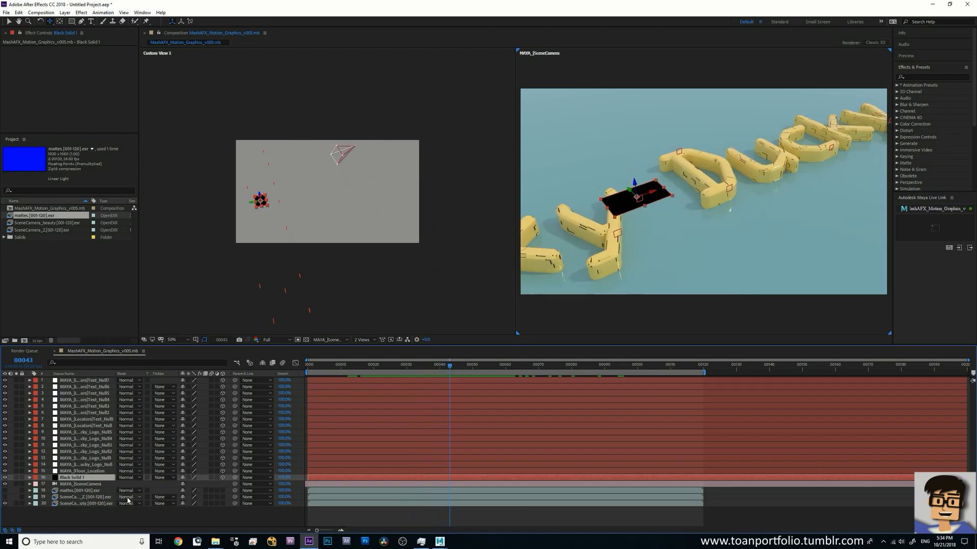
Step: Set the size of Black Solid 1 to 5000 px wide and 8000 px high in its solid settings
left_click(75, 12)
mouse_move(65, 14)
left_click(85, 30)
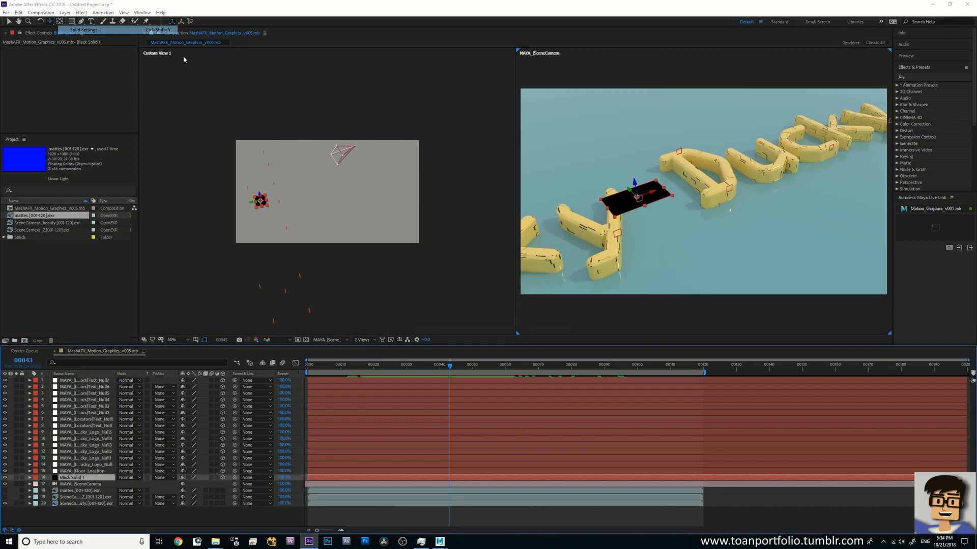
left_click(455, 215)
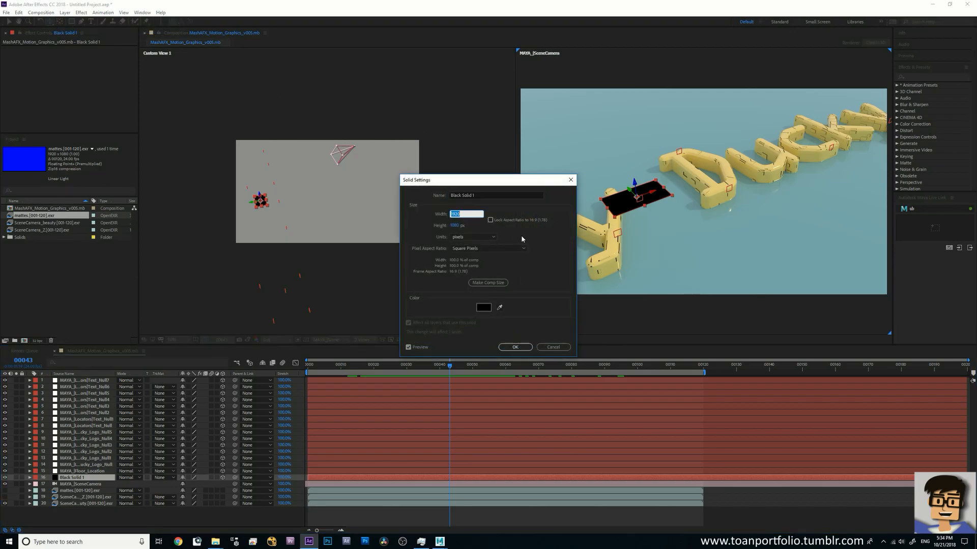
left_click(455, 226)
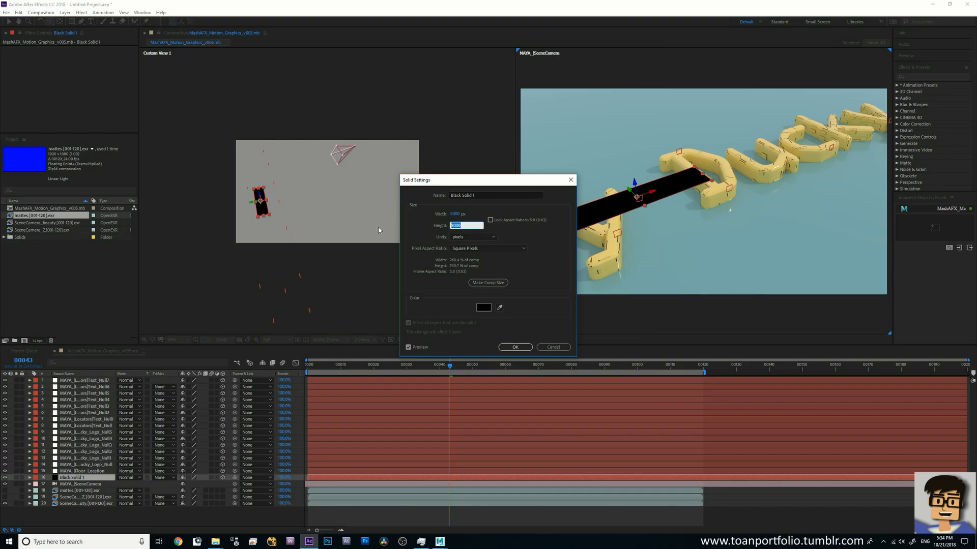
left_click(526, 349)
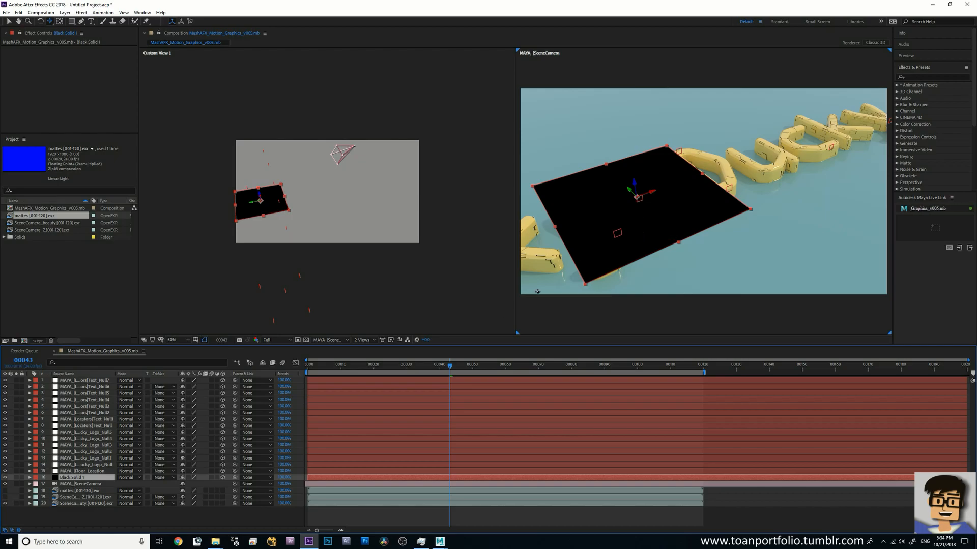
Step: Preview how the enlarged solid follows the floor during the camera move, stopping at frame 40
left_click_drag(450, 367, 416, 367)
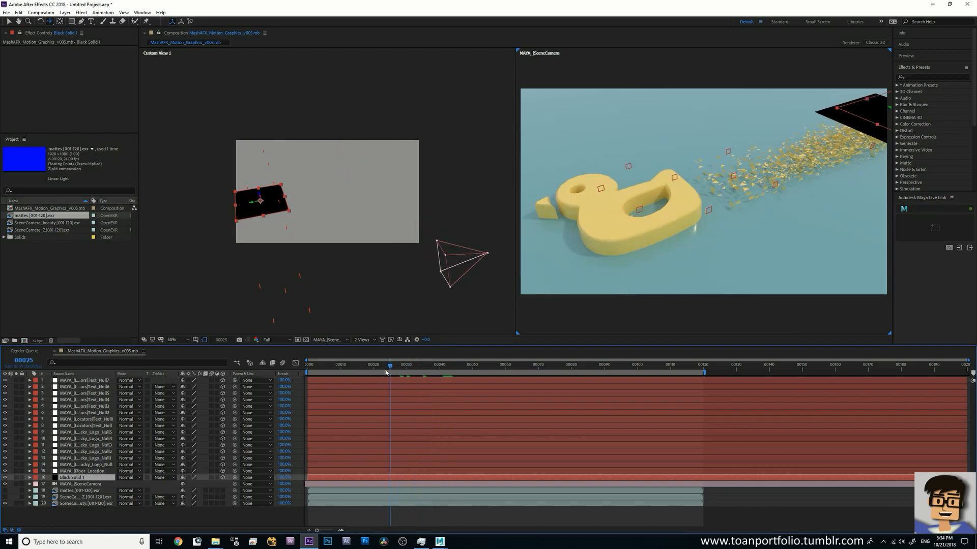
key("space")
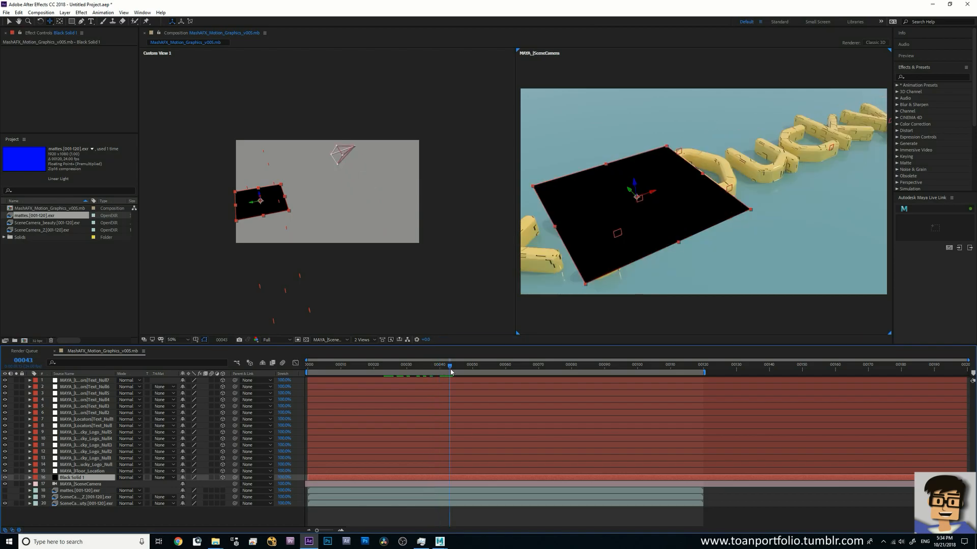
left_click_drag(495, 372, 439, 376)
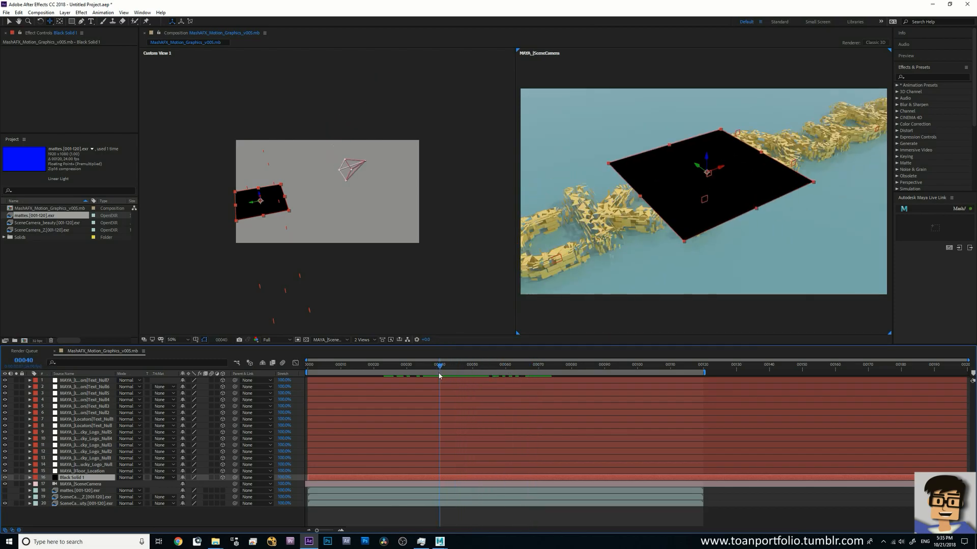
Step: Scale Black Solid 1 up uniformly until it covers the whole MAYA_|SceneCamera view at frame 95
key("s")
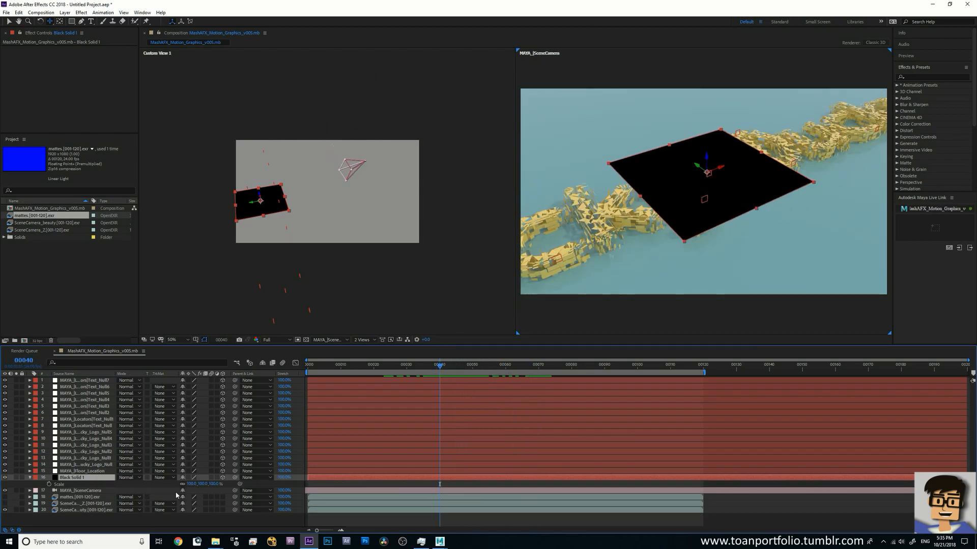
left_click_drag(191, 484, 418, 487)
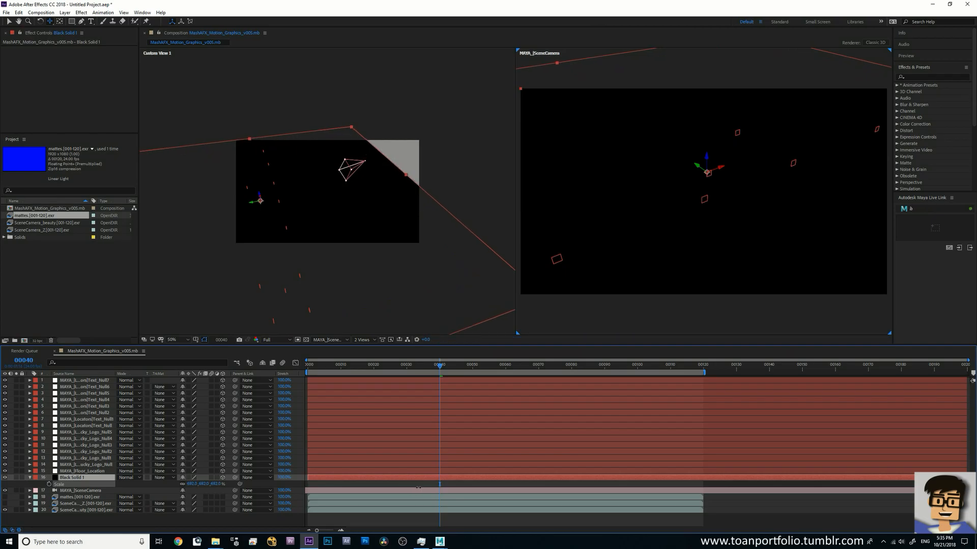
left_click_drag(458, 366, 611, 384)
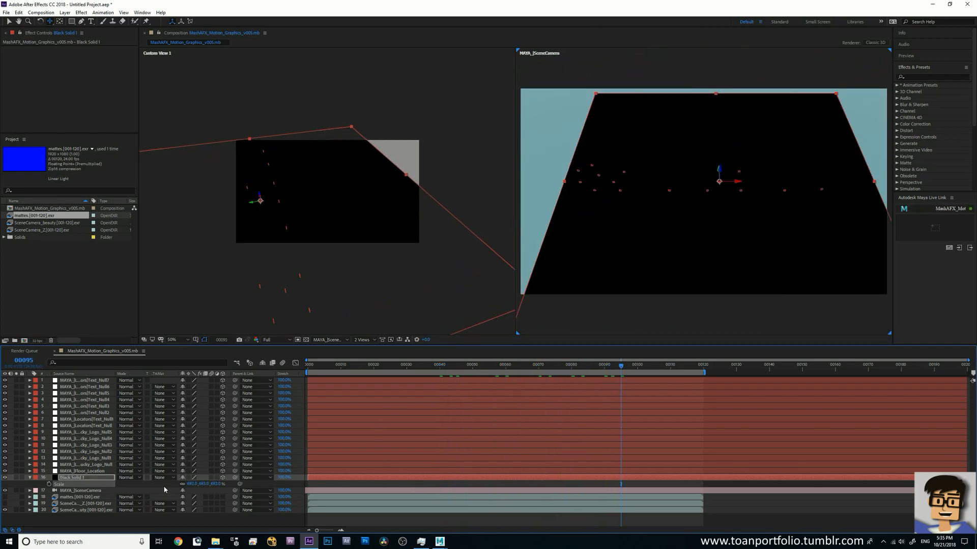
left_click_drag(190, 486, 385, 485)
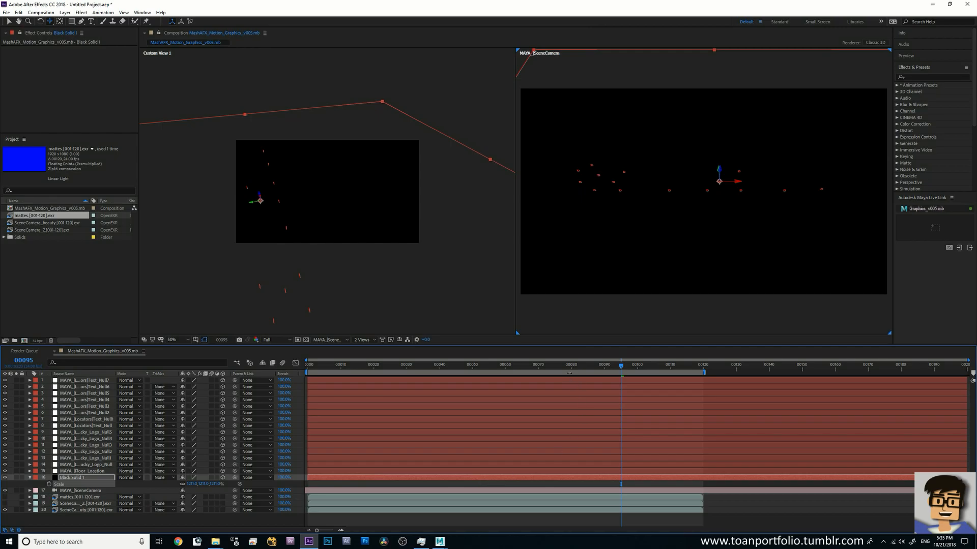
Step: Apply the Grid effect to Black Solid 1 at frame 18
left_click_drag(571, 368, 367, 379)
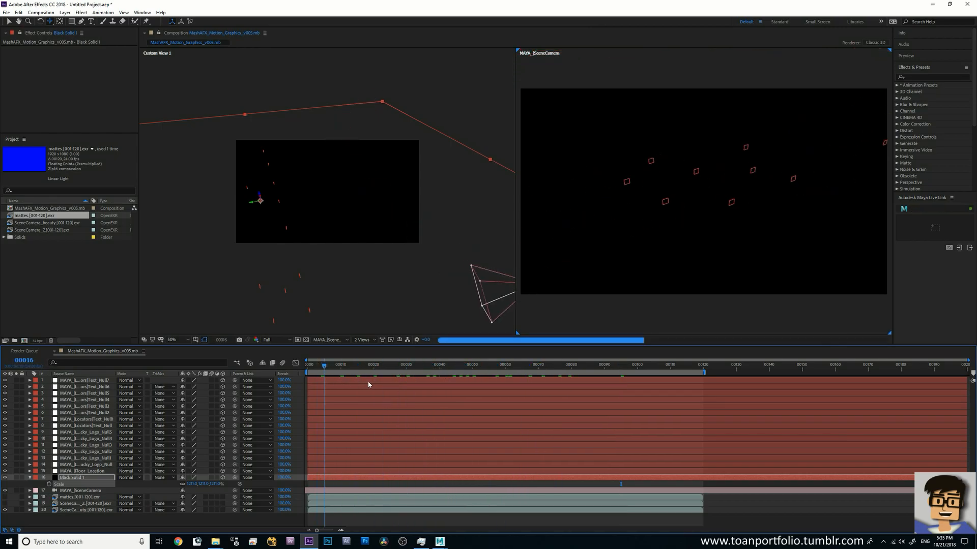
left_click(916, 77)
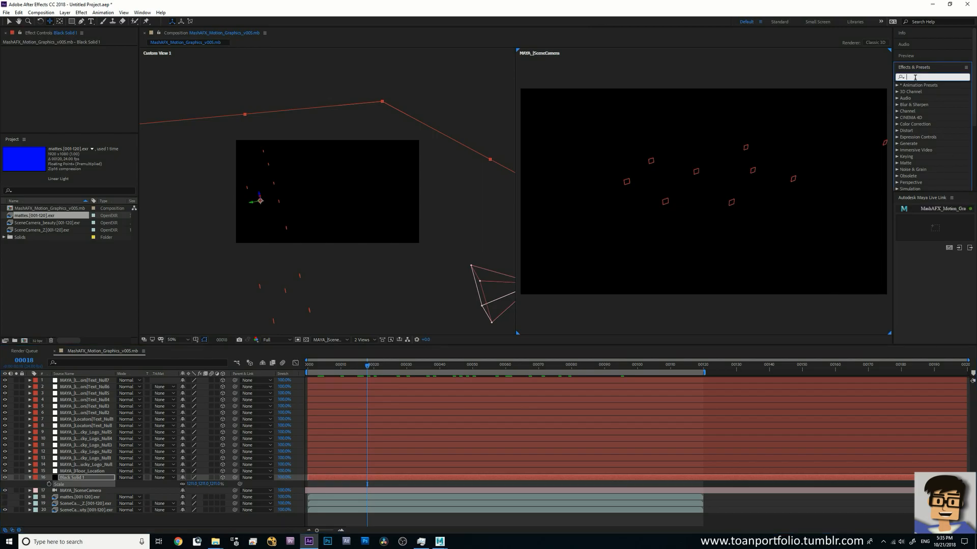
type("grid")
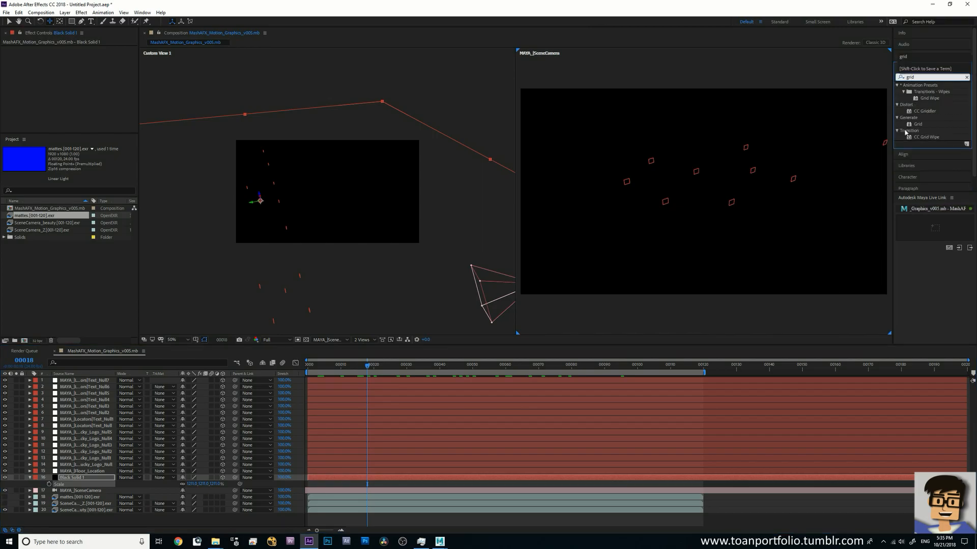
left_click(926, 126)
left_click_drag(922, 129, 85, 482)
key("v")
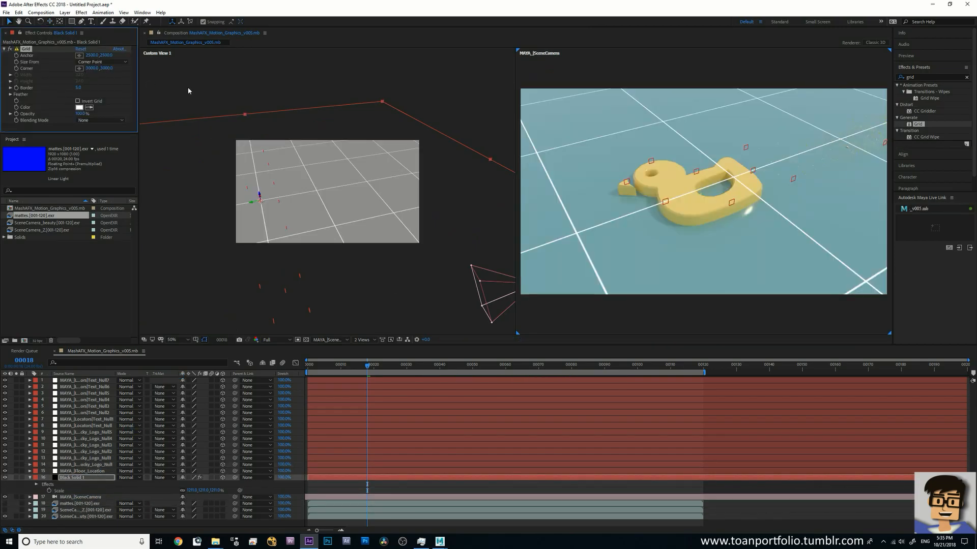
Step: Preview how the grid on Black Solid 1 follows the floor through the camera move, stopping at frame 83
left_click_drag(370, 370, 273, 373)
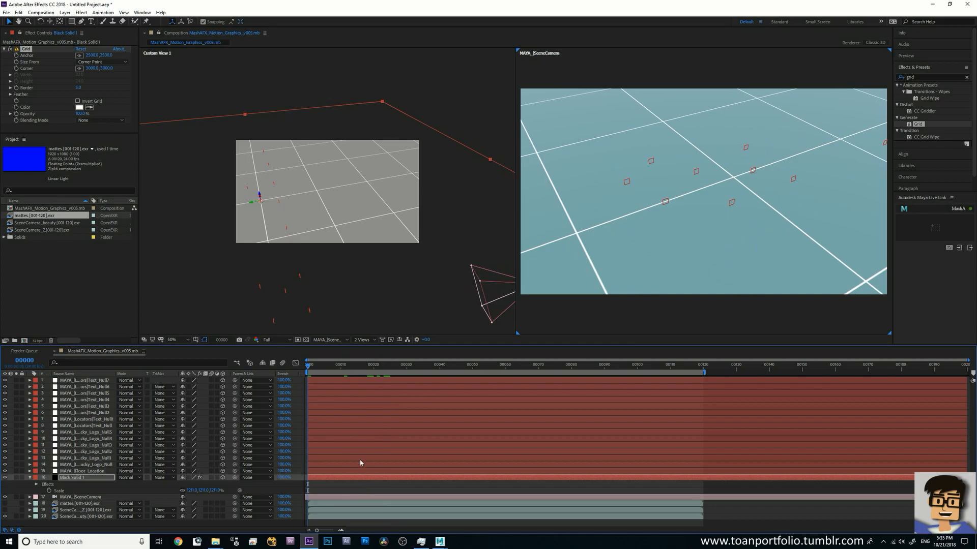
left_click(83, 472)
left_click(81, 478)
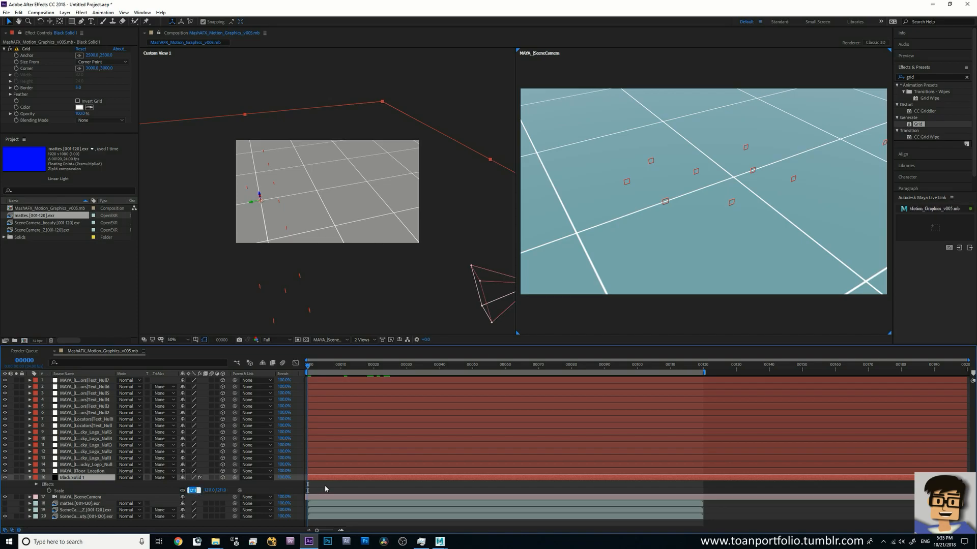
mouse_move(385, 373)
left_mouse_down()
mouse_move(496, 375)
mouse_move(385, 388)
left_mouse_up()
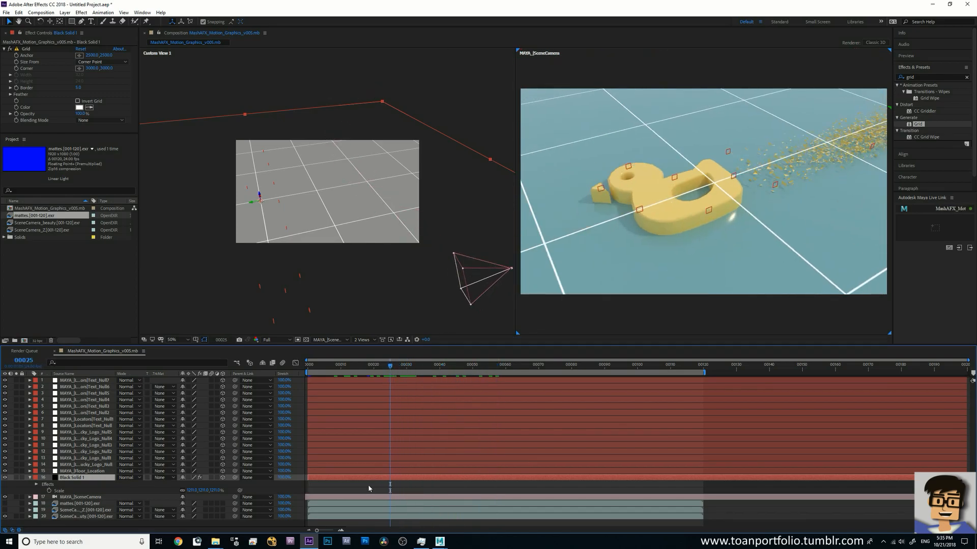
key("ctrl+s")
left_click(738, 369)
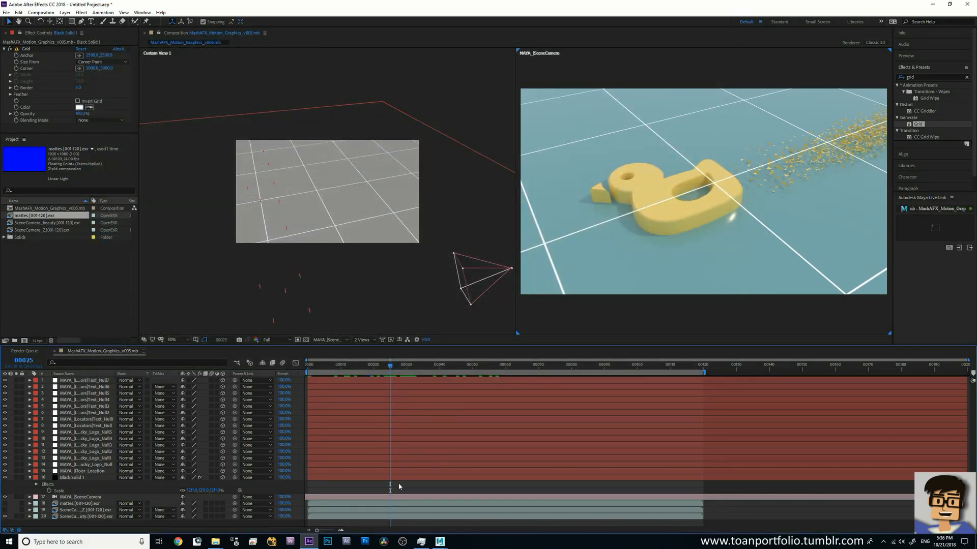
key("space")
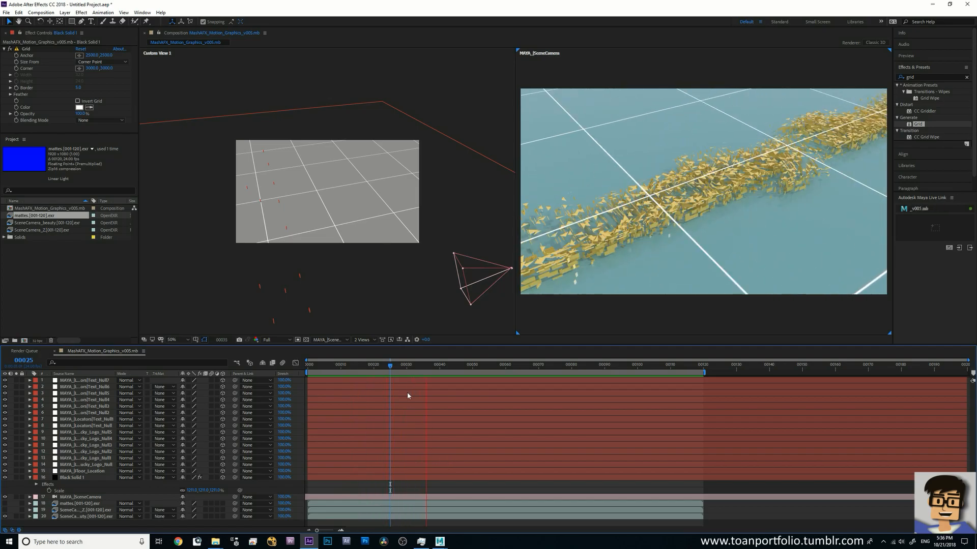
left_click_drag(397, 368, 582, 371)
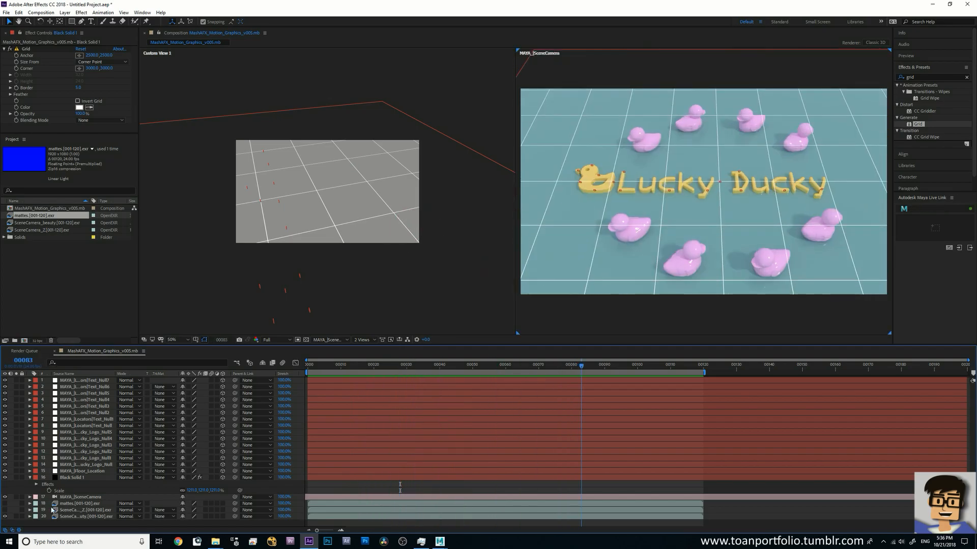
Step: Pre-compose Black Solid 1 as Black Solid 1 Comp 1, leaving all attributes in MashAFX_Motion_Graphics_v005.mb
left_click(29, 478)
right_click(74, 480)
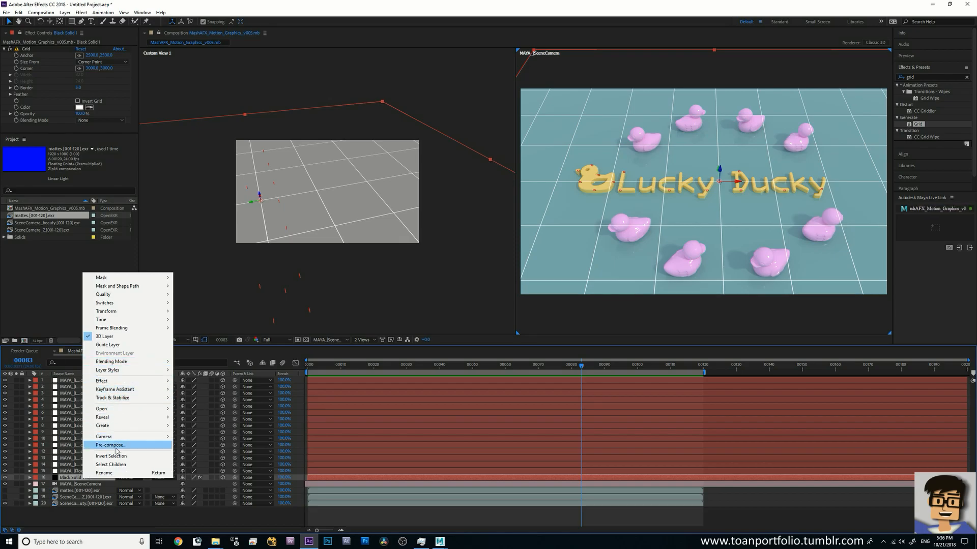
left_click(106, 445)
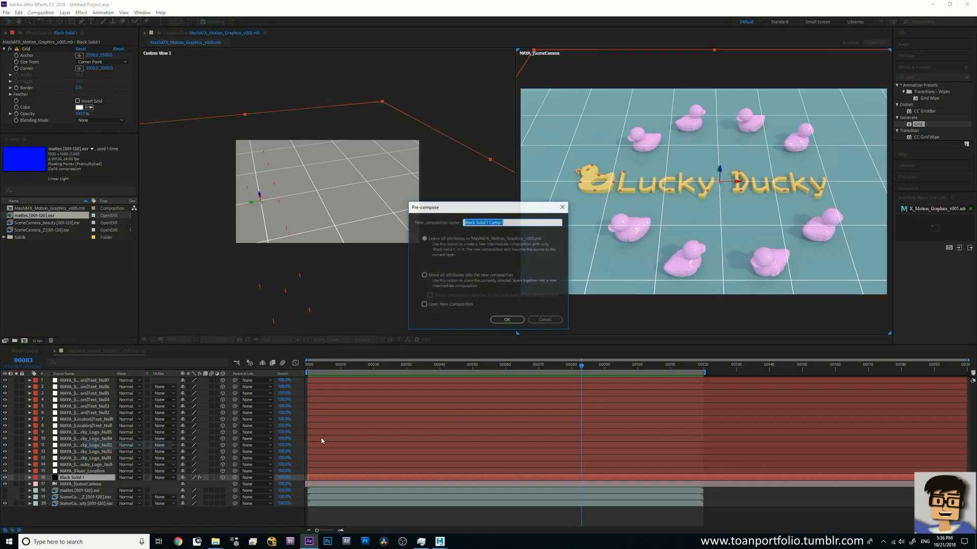
left_click(507, 320)
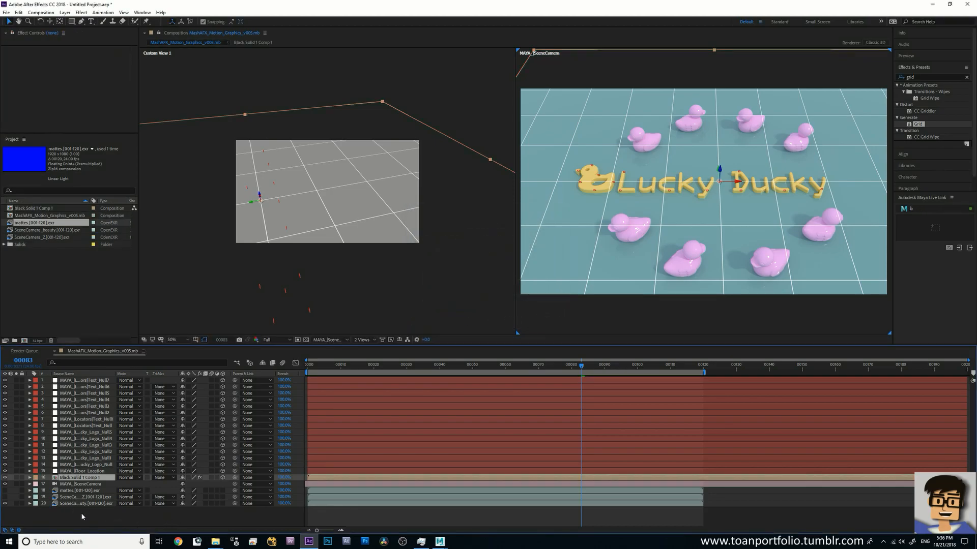
Step: Open Black Solid 1 Comp 1 to examine its full frame in both views, and return to the main composition
left_click(78, 479)
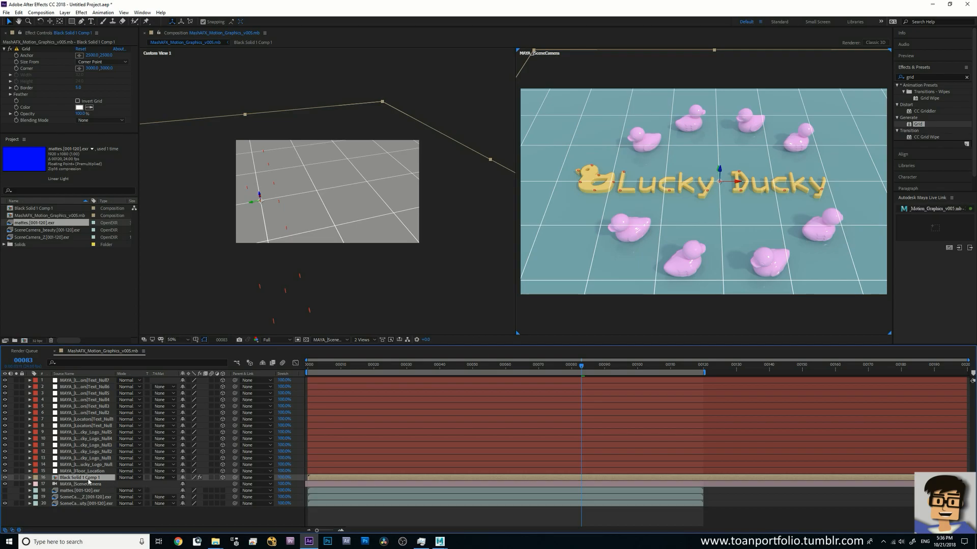
double_click(90, 479)
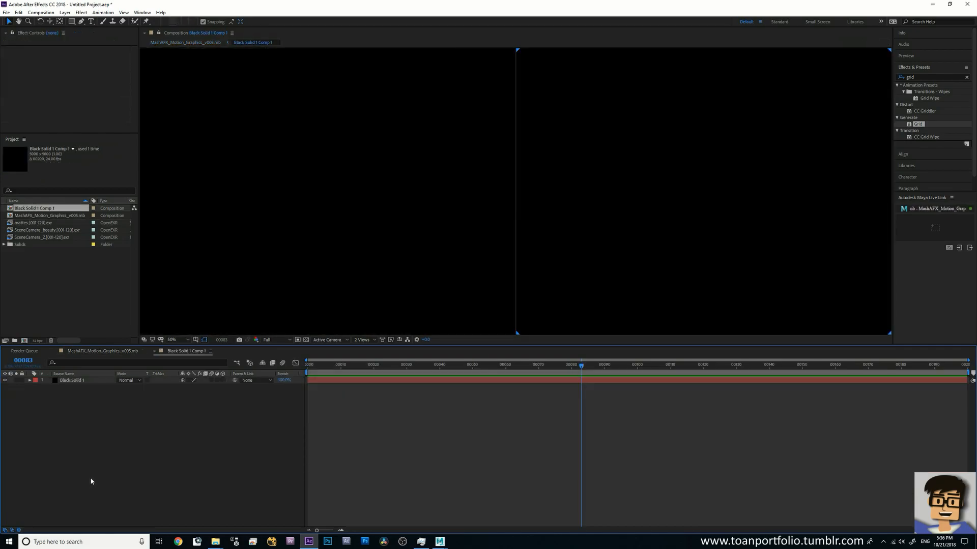
scroll(651, 251, "down", 4)
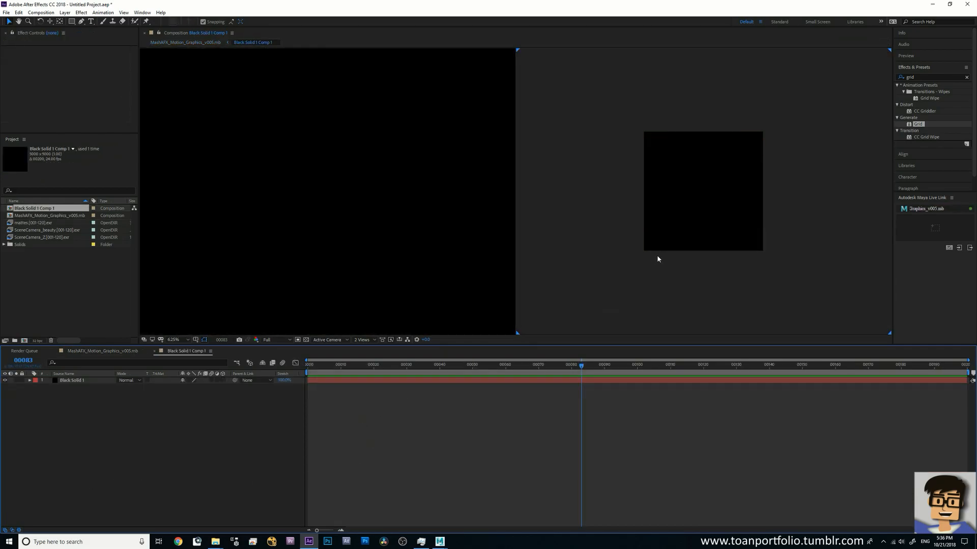
scroll(390, 247, "down", 4)
scroll(617, 239, "down", 2)
scroll(619, 241, "up", 2)
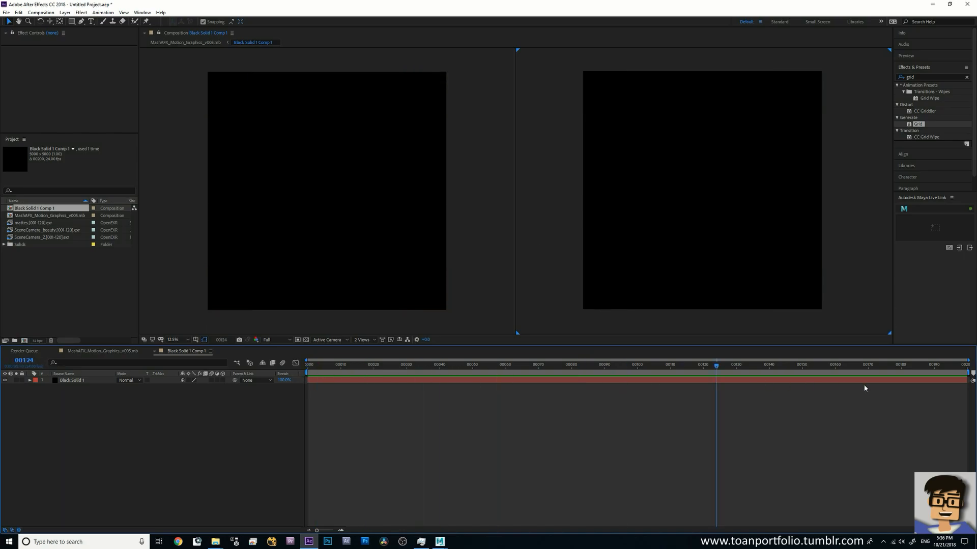
key("space")
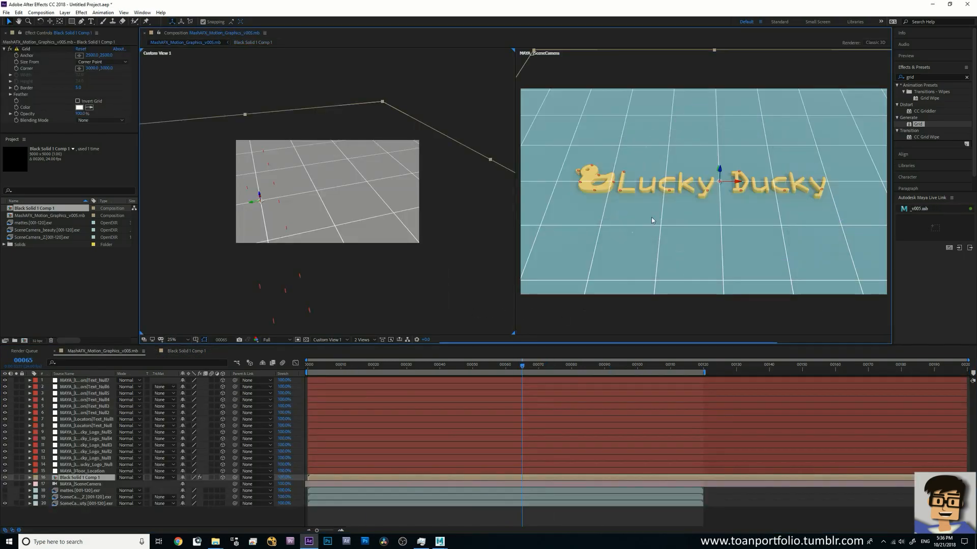
Step: Go to frame 78 and toggle solo on Black Solid 1 Comp 1 on and off
mouse_move(545, 369)
left_mouse_down()
mouse_move(644, 369)
mouse_move(377, 371)
mouse_move(596, 373)
mouse_move(546, 372)
mouse_move(564, 372)
left_mouse_up()
left_click(15, 477)
left_click(16, 478)
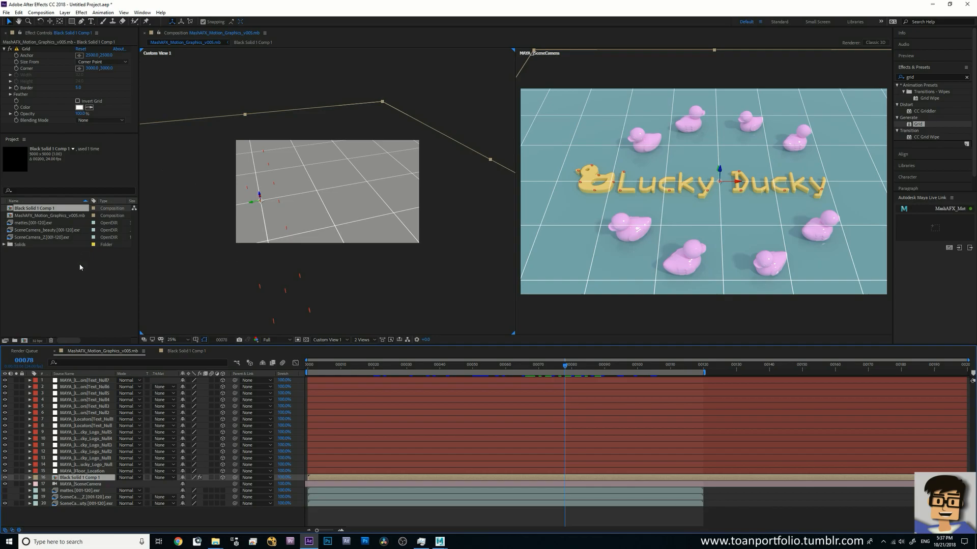
Step: Add a second mattes.[001-120].exr layer directly above Black Solid 1 Comp 1 and go to frame 80
left_click(42, 216)
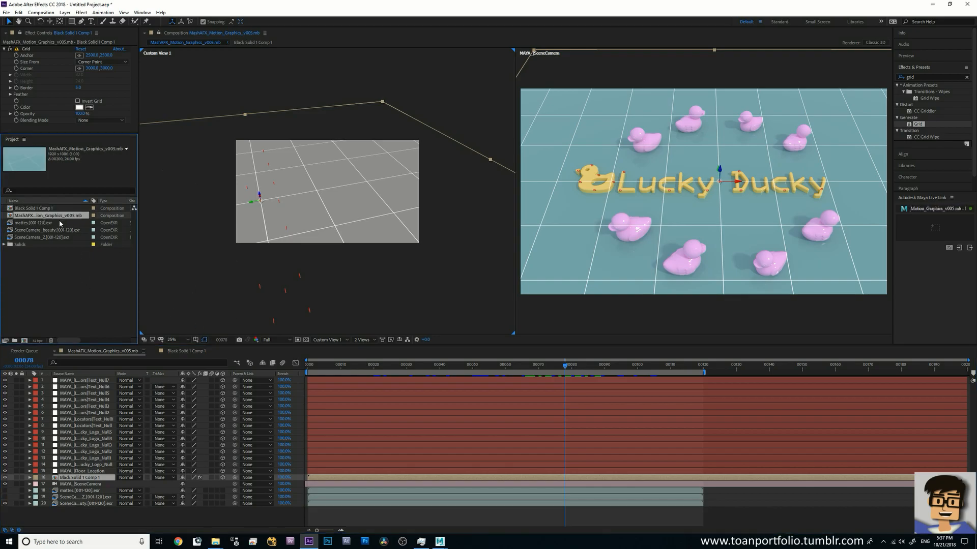
left_click(38, 231)
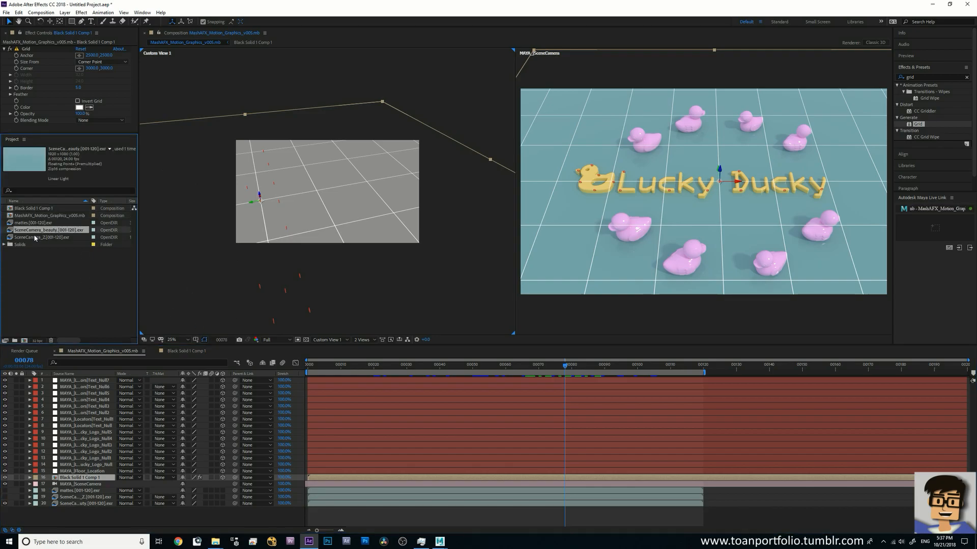
left_click(35, 238)
left_click_drag(33, 222, 54, 475)
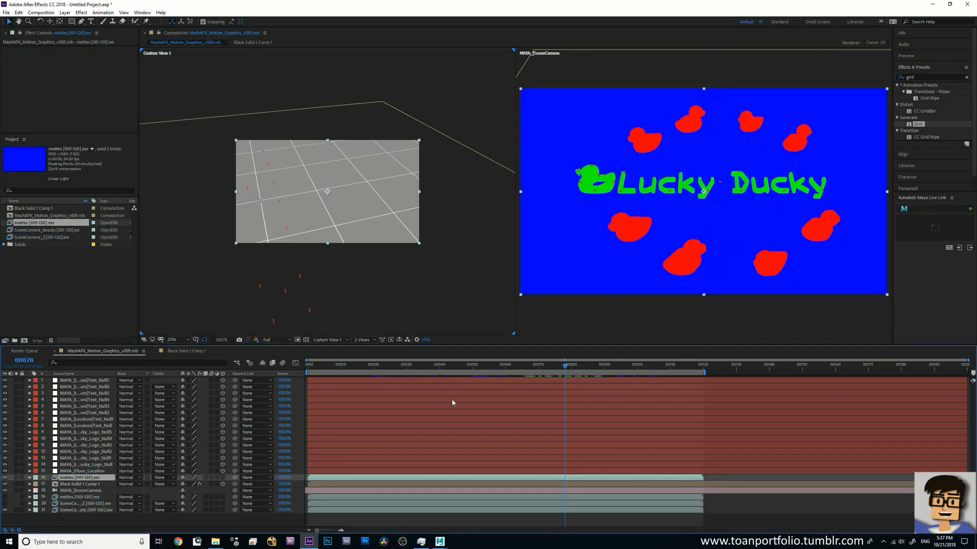
left_click_drag(574, 369, 594, 368)
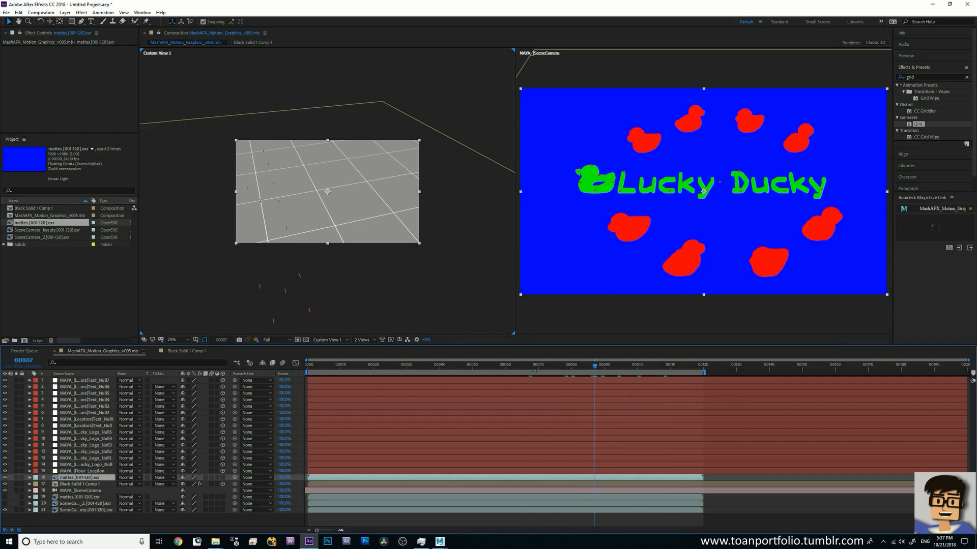
left_click(571, 370)
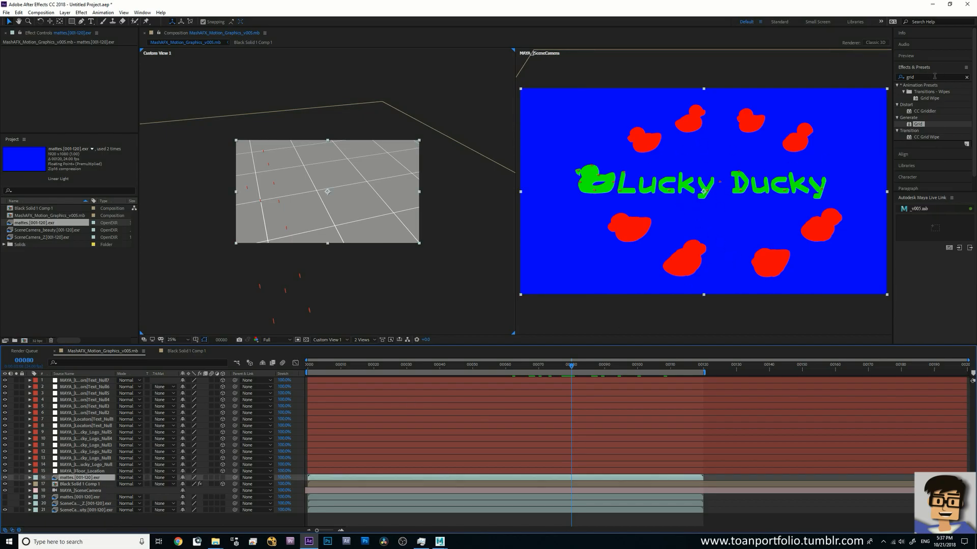
Step: Apply the Extract effect to the upper mattes.[001-120].exr layer and set its channel to Blue
left_click(918, 78)
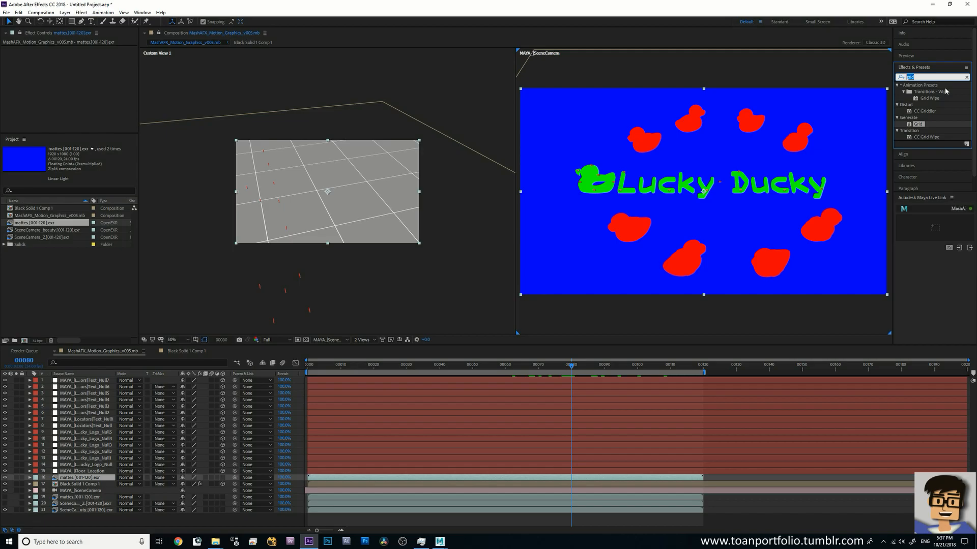
type("extrac")
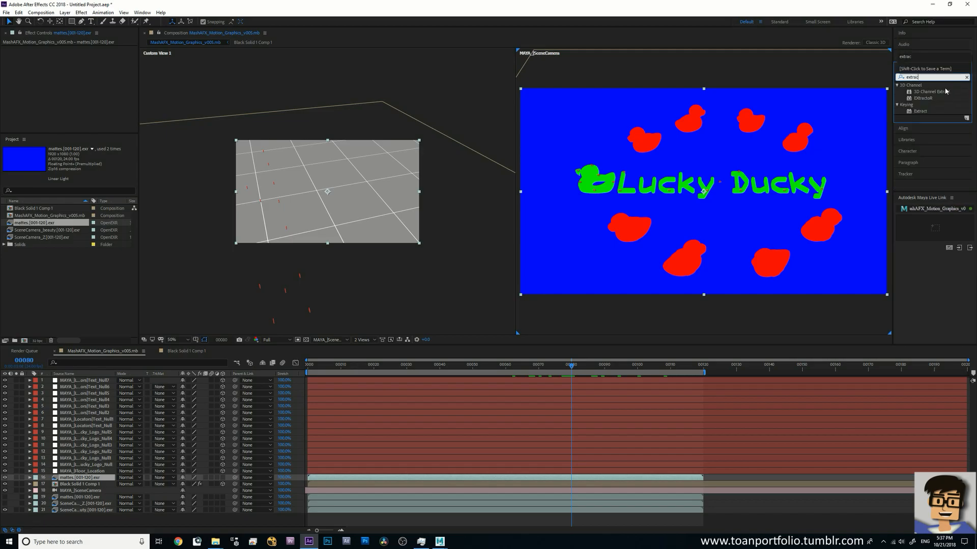
left_click_drag(914, 116, 129, 479)
left_click(98, 105)
left_click(52, 124)
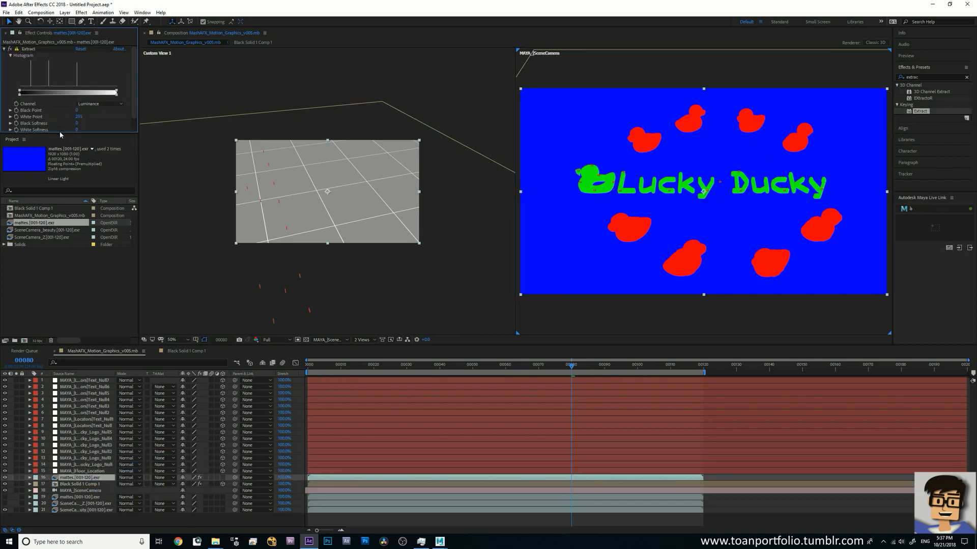
left_click_drag(59, 133, 59, 168)
left_click(111, 105)
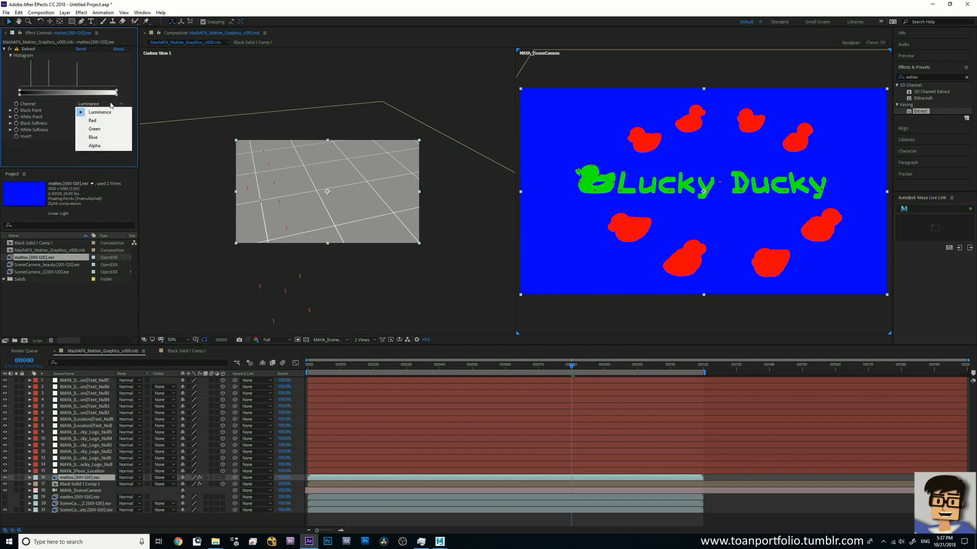
left_click(97, 138)
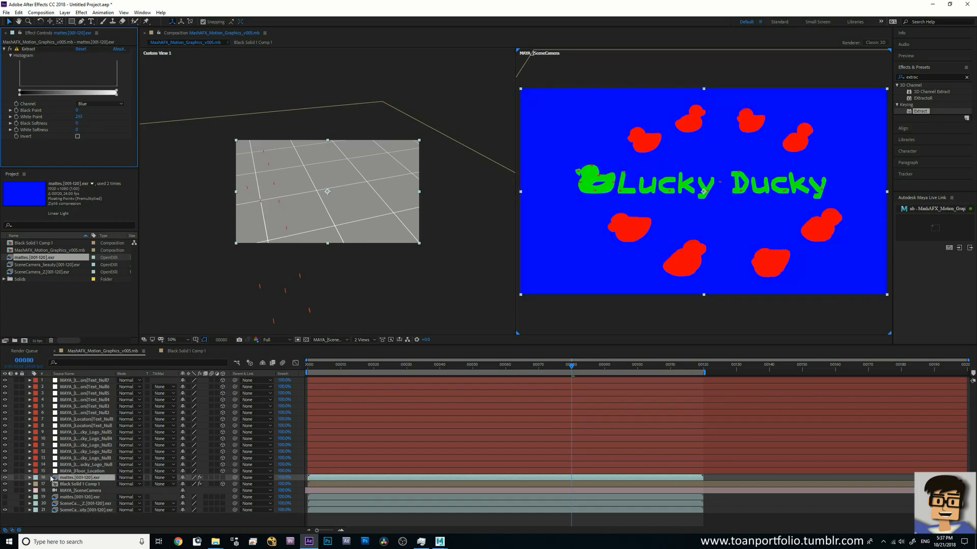
Step: Solo the upper mattes layer and lower the Extract white point slightly to key out the blue floor, checking against the transparency grid
left_click(16, 478)
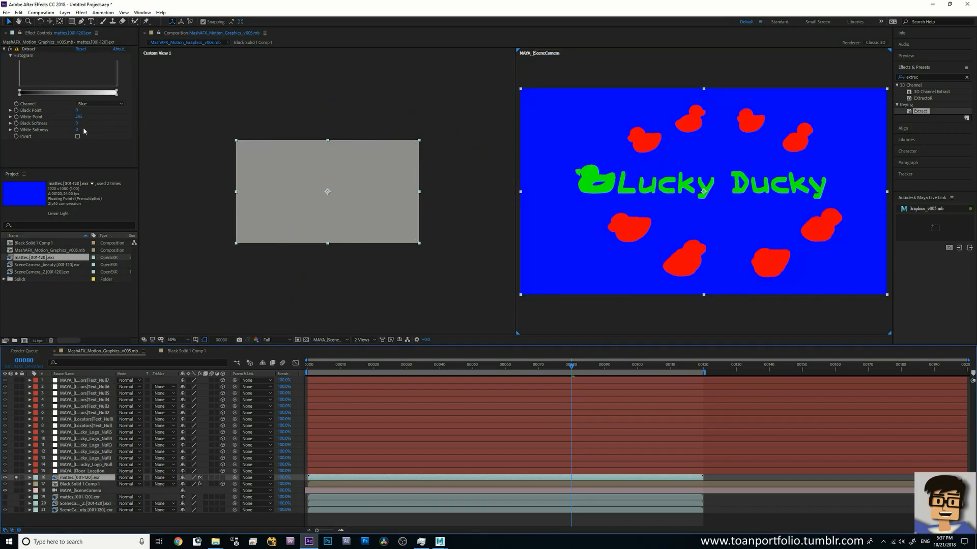
left_click_drag(78, 116, 75, 117)
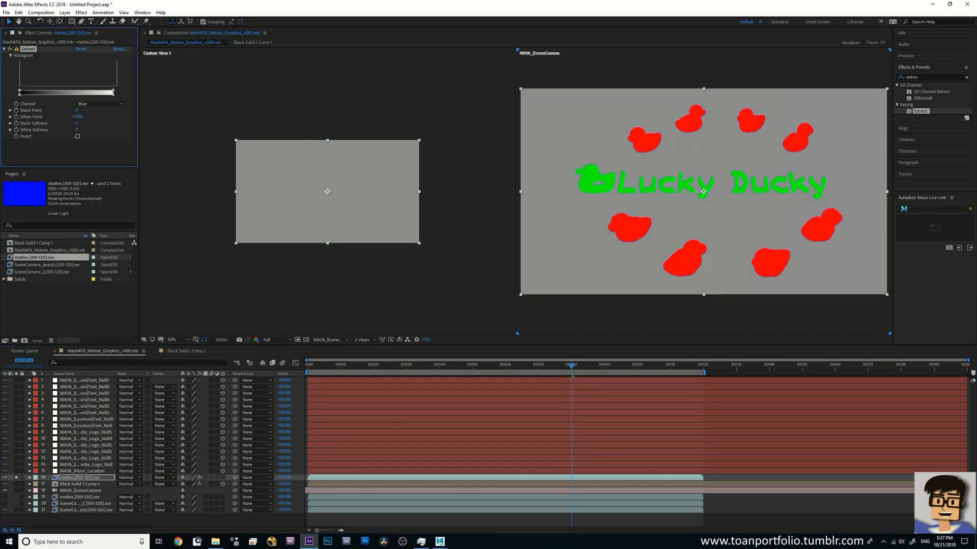
left_click_drag(78, 116, 81, 116)
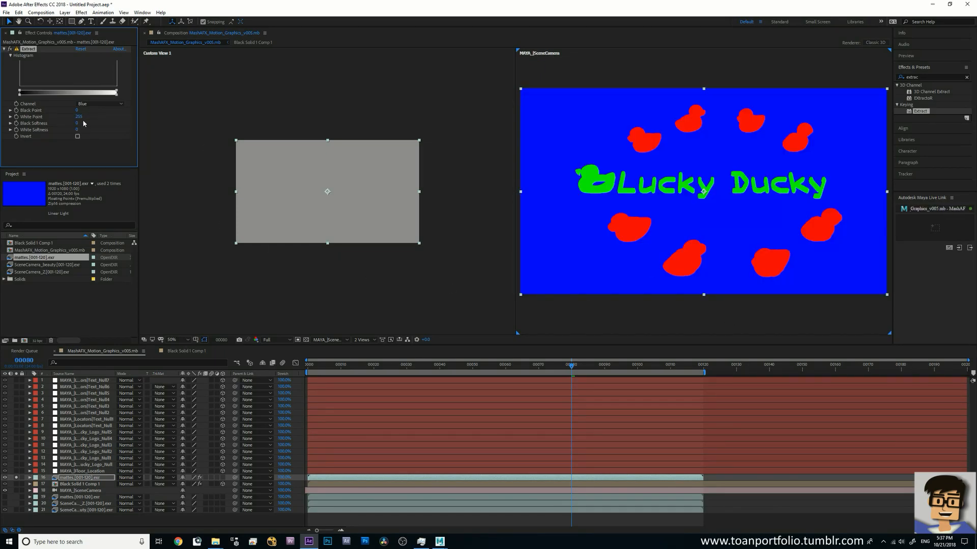
left_click(306, 341)
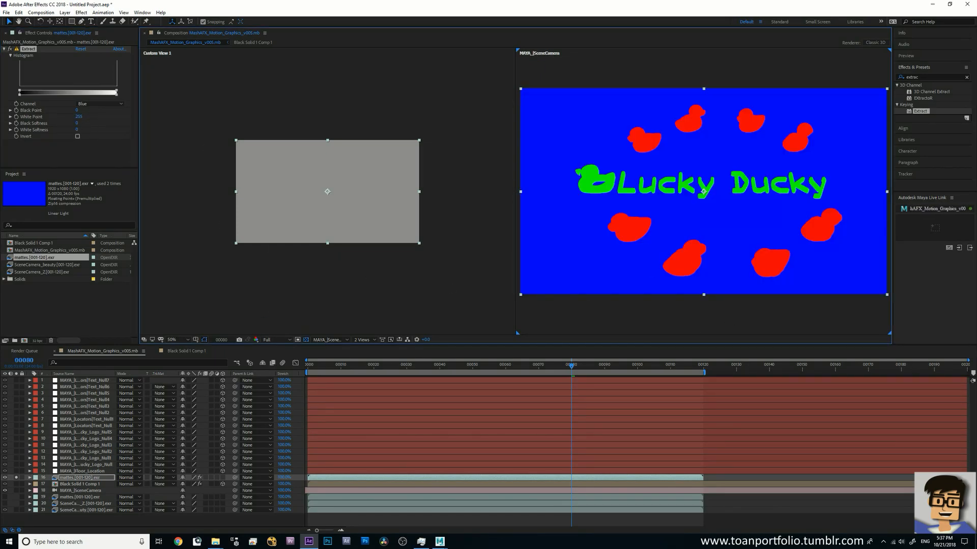
left_click_drag(78, 117, 79, 117)
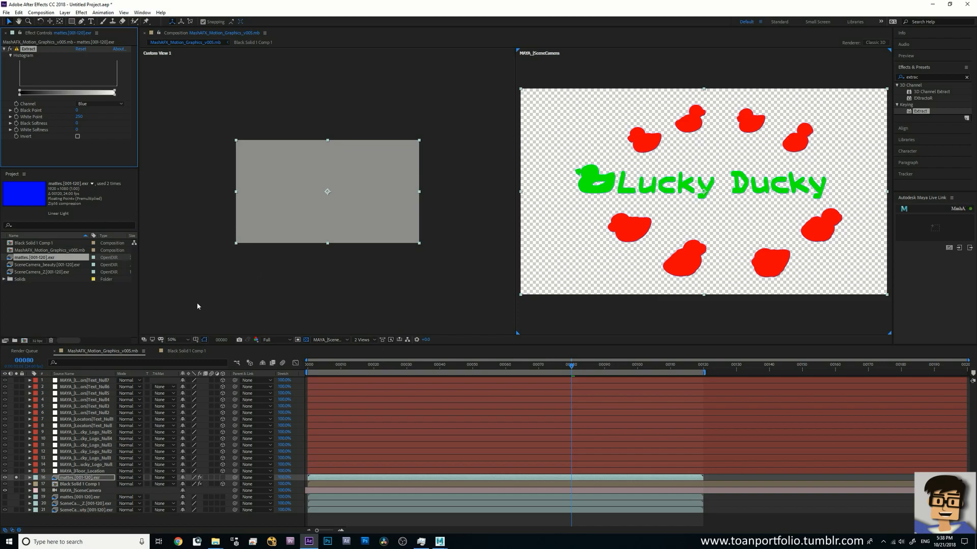
left_click(306, 340)
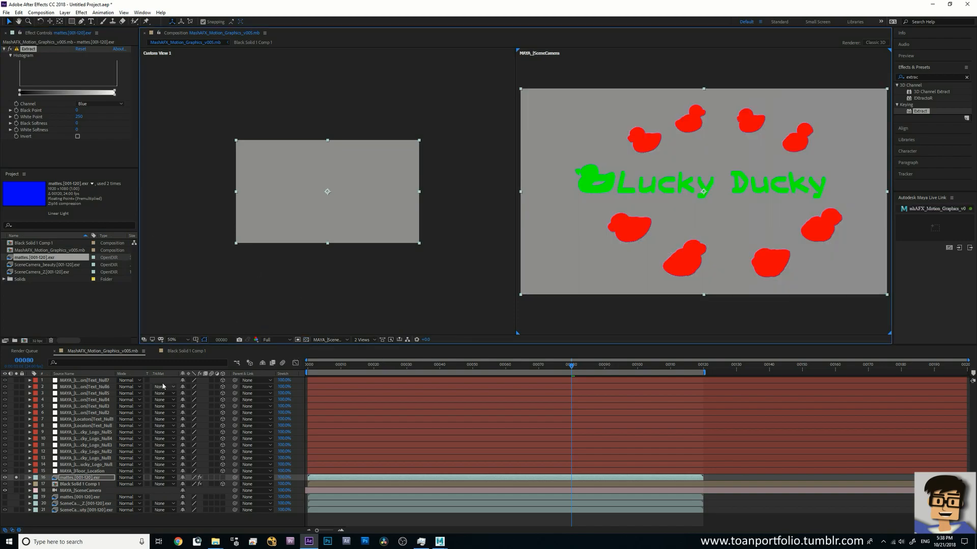
Step: Unsolo the upper mattes layer and set the track matte of Black Solid 1 Comp 1 to Alpha Inverted Matte from it
left_click(15, 478)
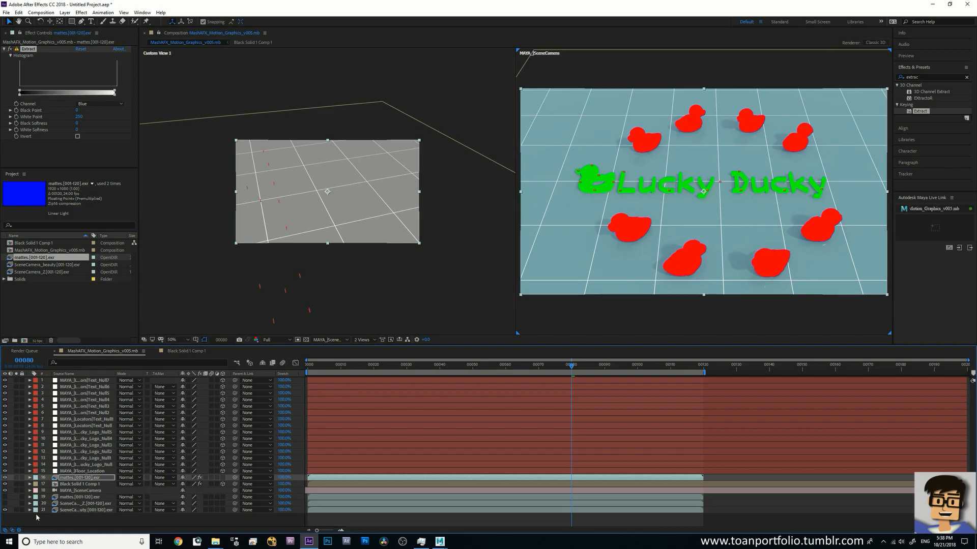
left_click(5, 478)
left_click(5, 479)
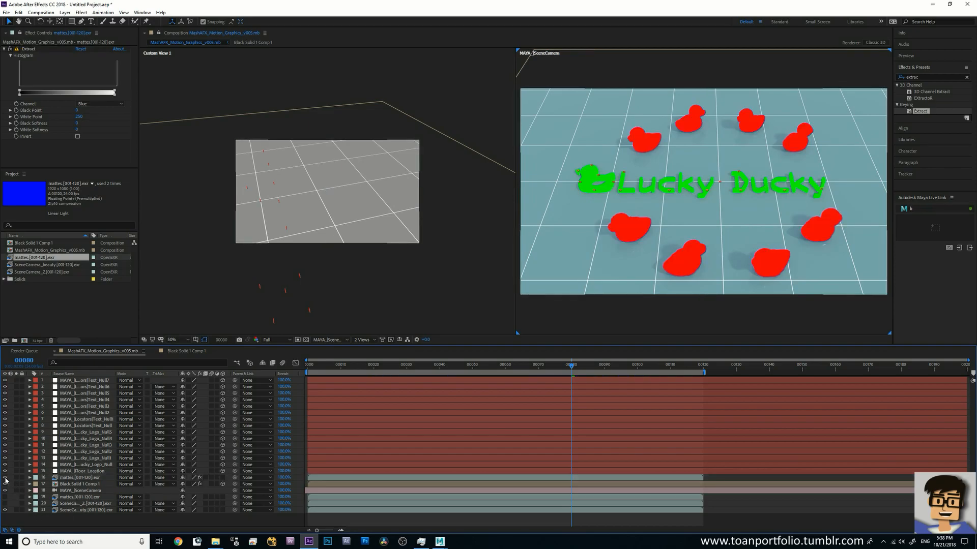
left_click(45, 485)
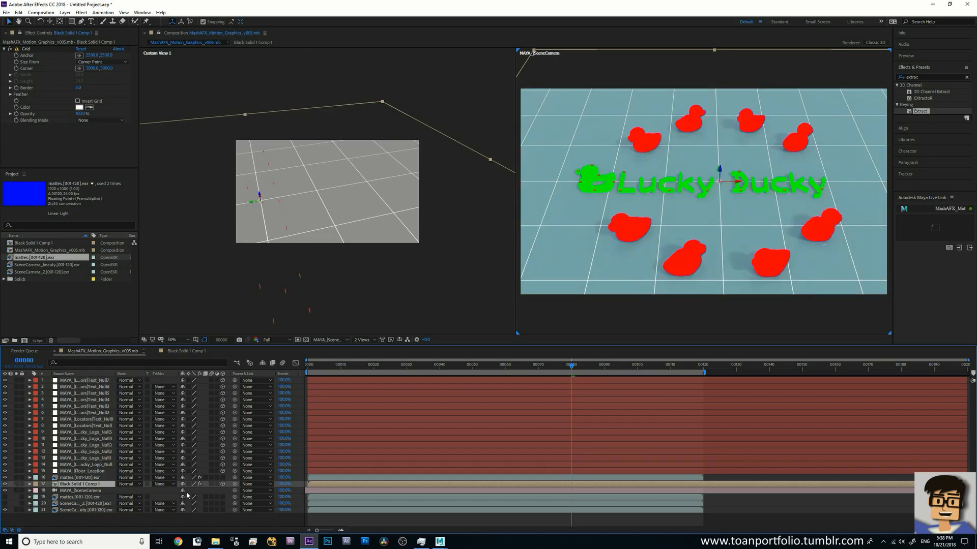
left_click(171, 484)
left_click(189, 513)
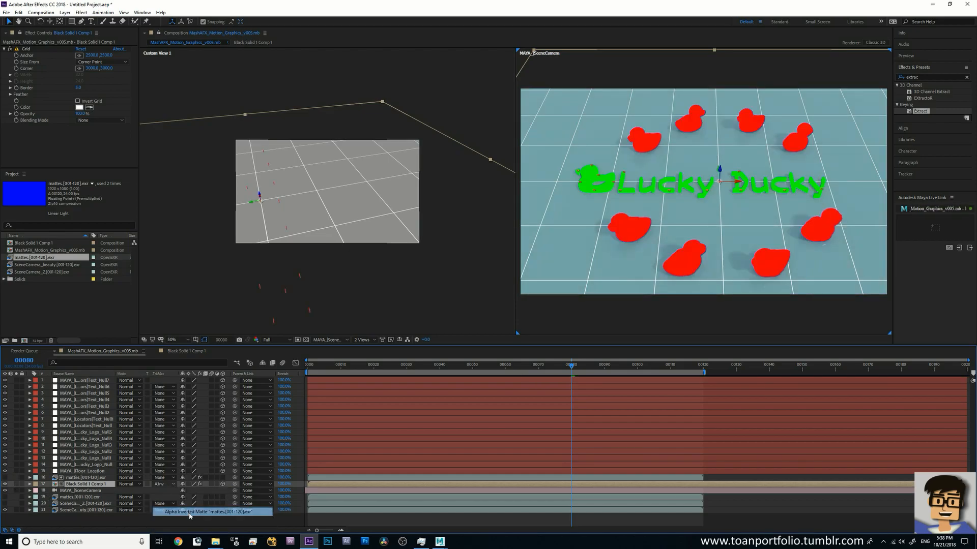
Step: Examine the matted grid soloed at frame 43 and within the full scene at frames 14 and 94
left_click(16, 484)
left_click(449, 367)
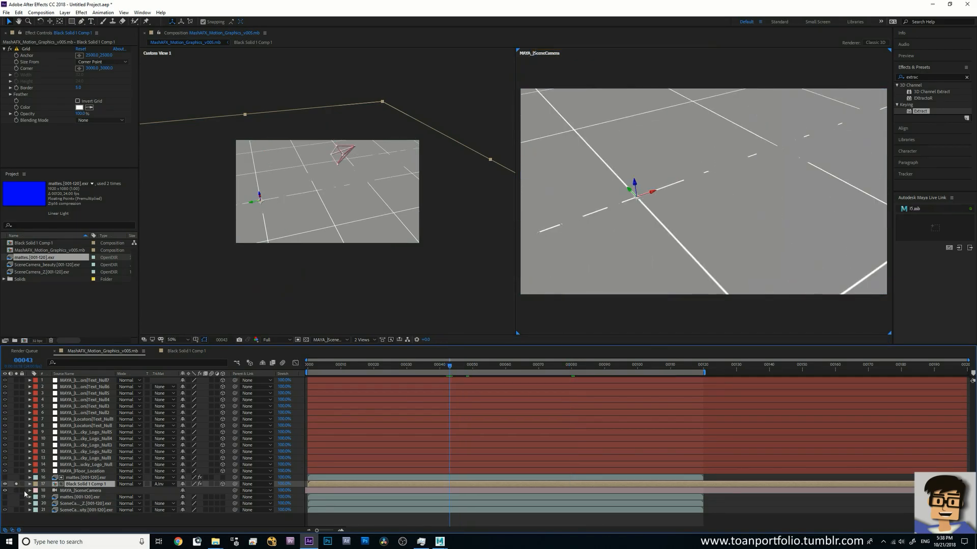
left_click(17, 485)
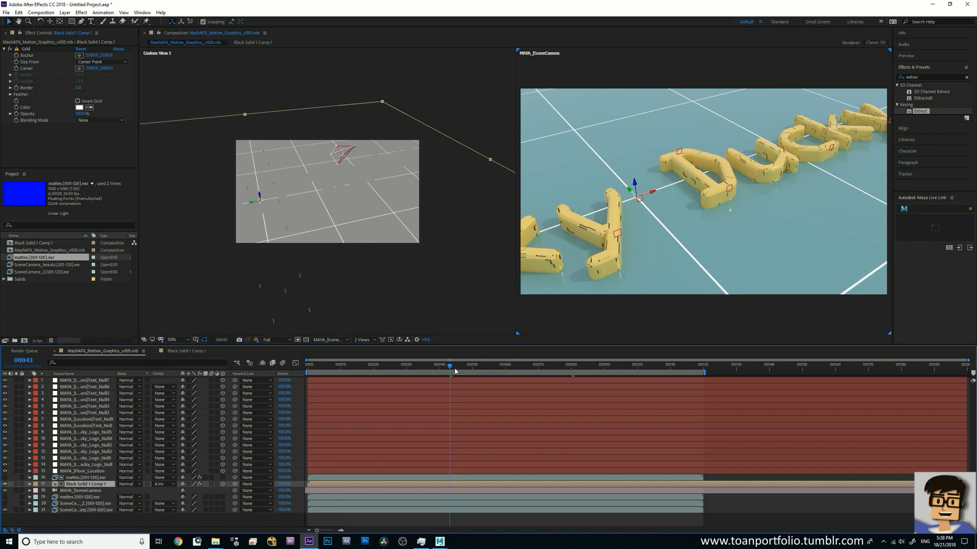
left_click(354, 368)
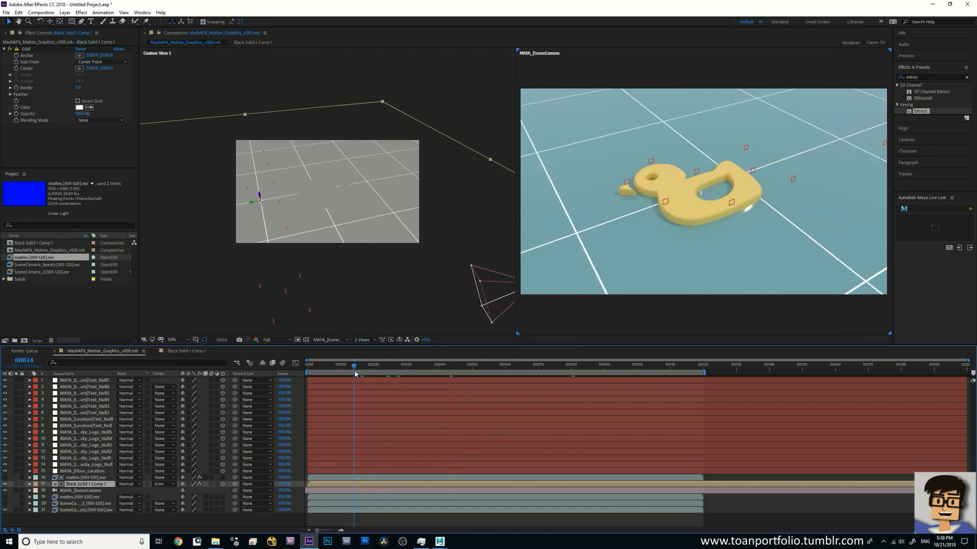
left_click_drag(355, 374, 617, 376)
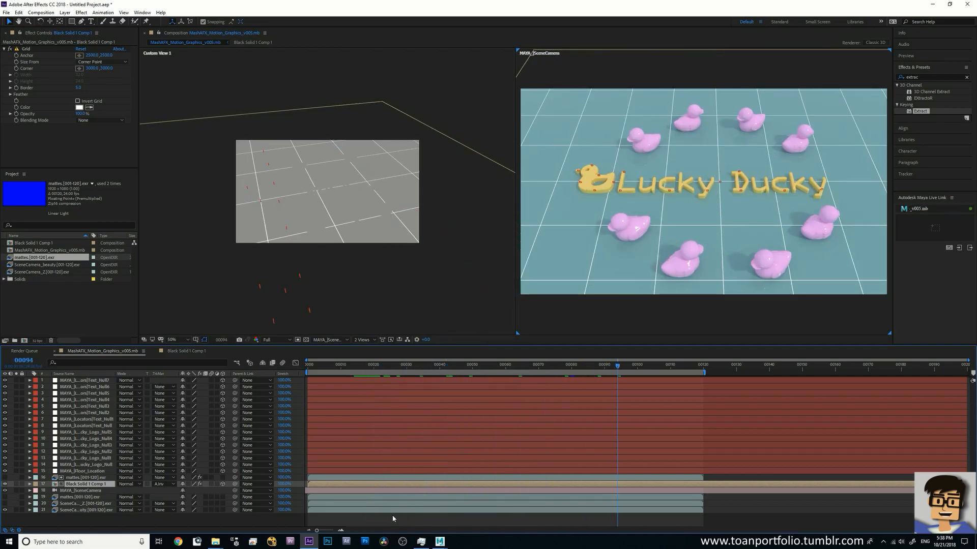
Step: Play back the composite to check the masked grid throughout the animation
key("space")
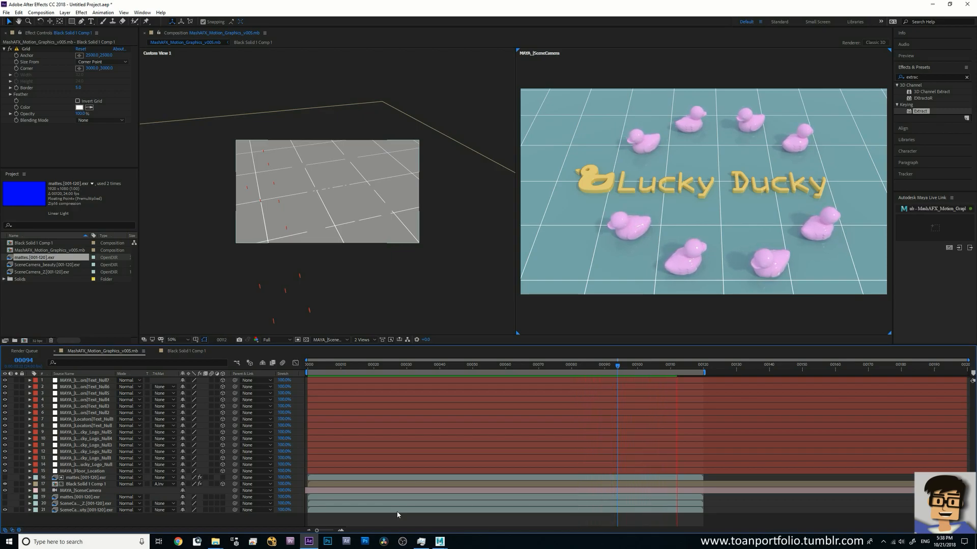
key("space")
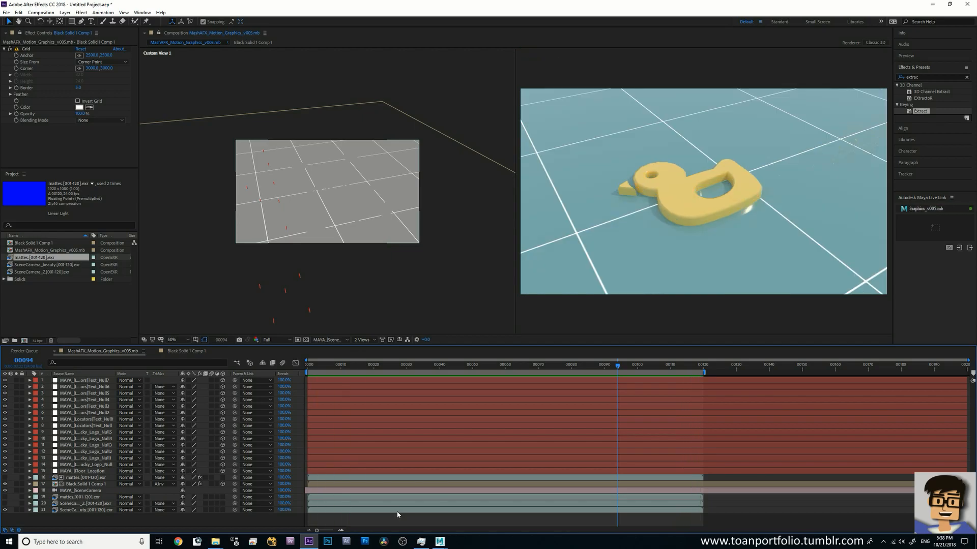
key("space")
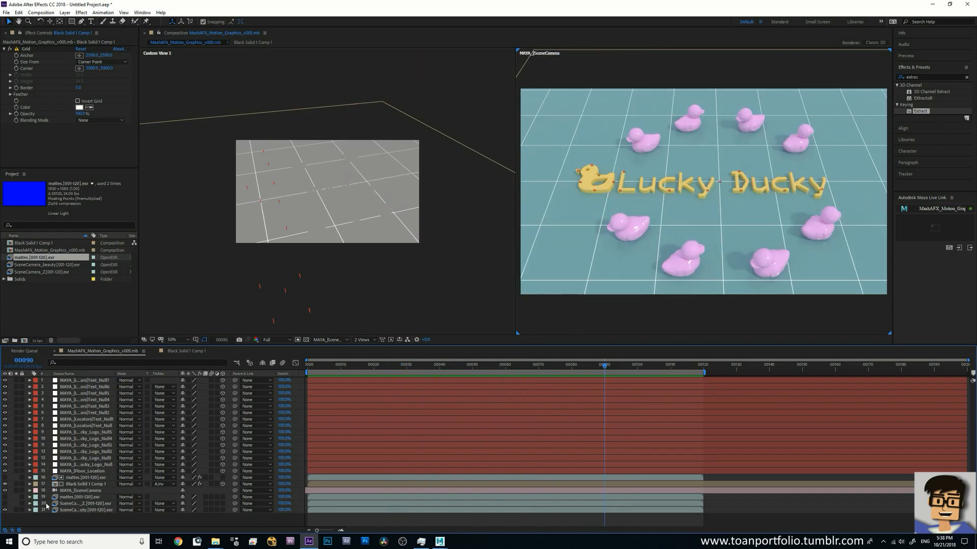
Step: Look inside Black Solid 1 Comp 1, return to the main composition, and toggle the Grid effect off and on to compare
double_click(84, 485)
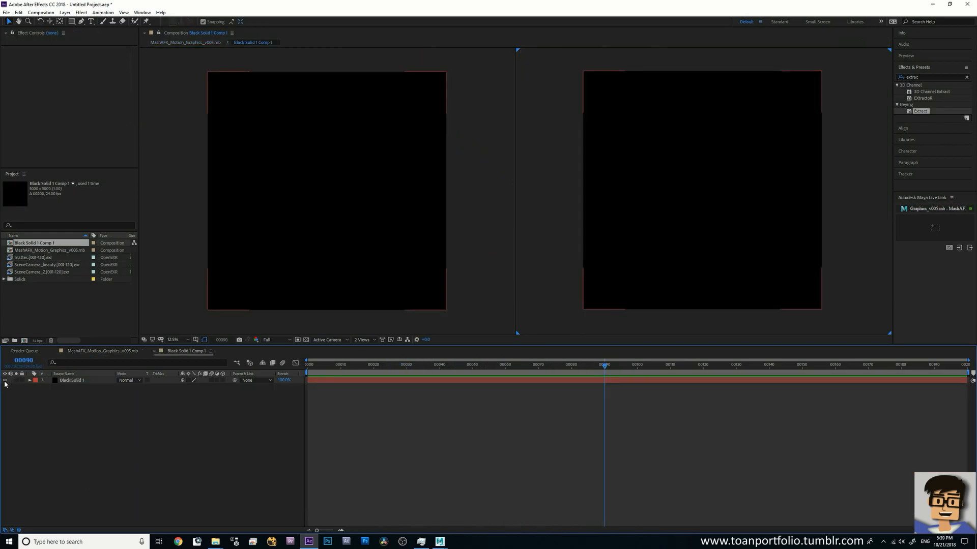
left_click(95, 352)
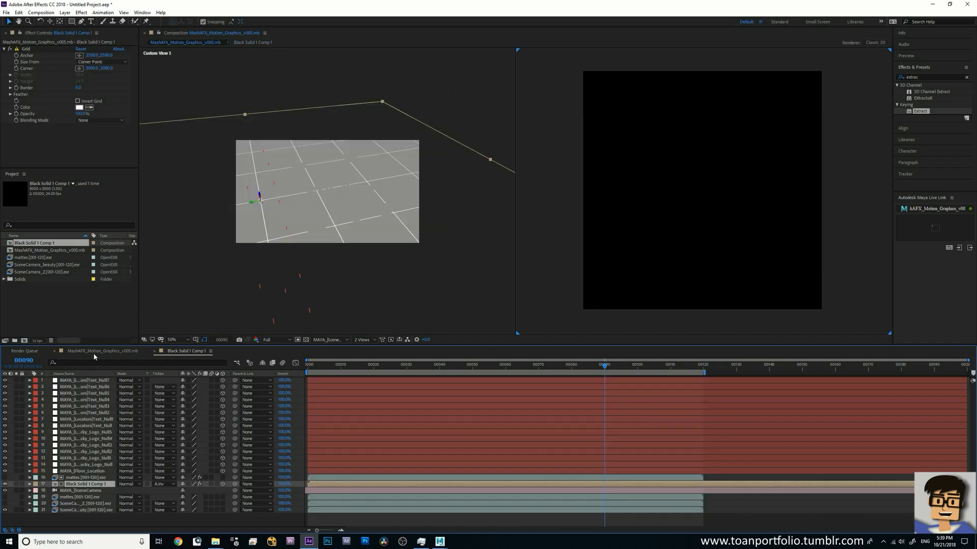
left_click(10, 49)
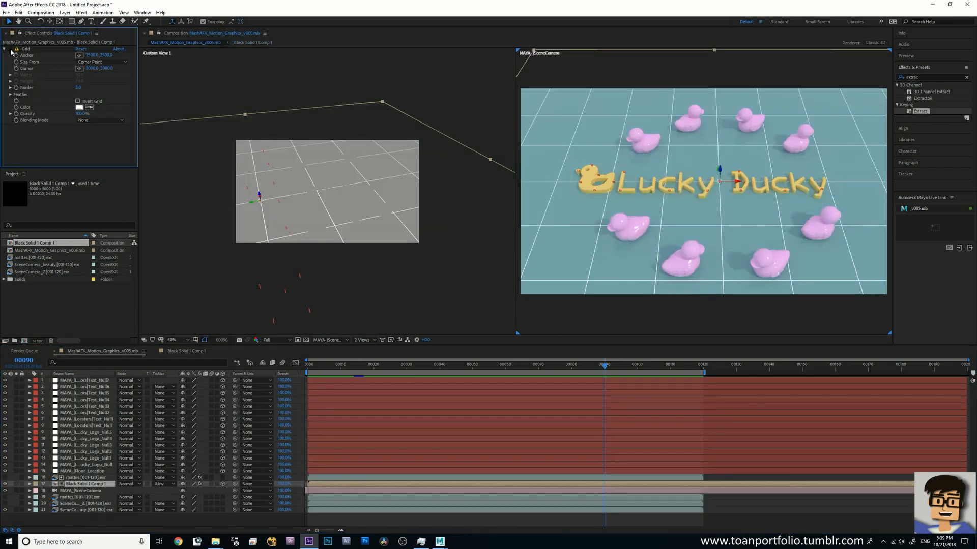
left_click(11, 49)
left_click(10, 49)
left_click(10, 49)
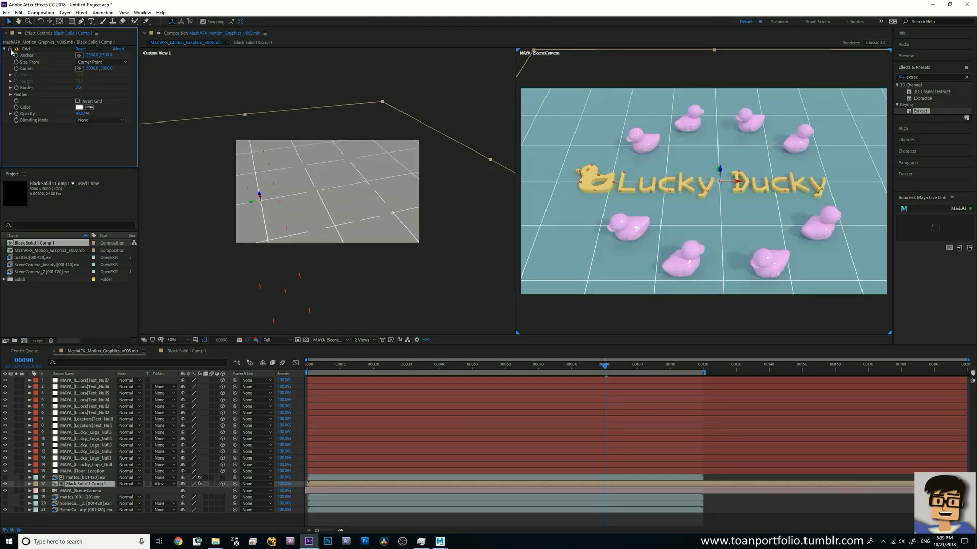
left_click(10, 50)
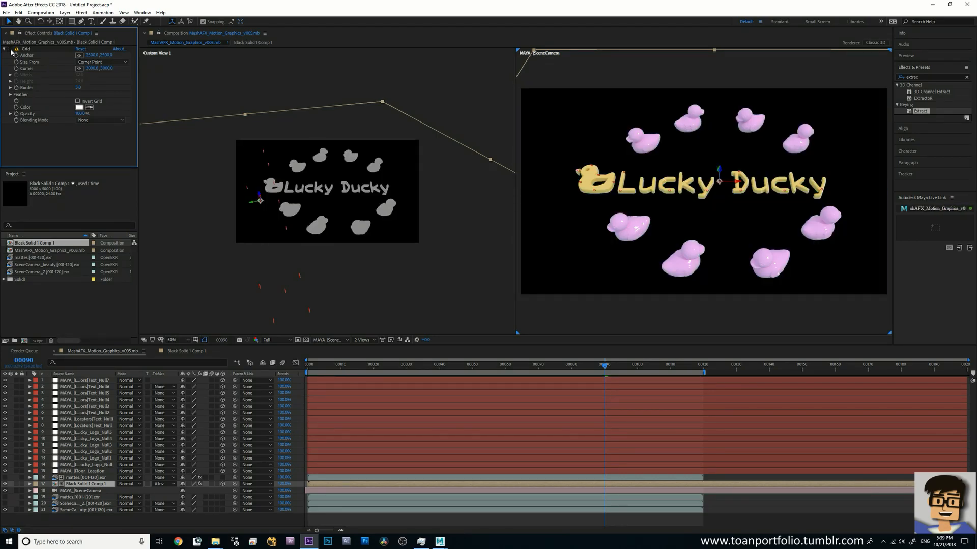
left_click(23, 49)
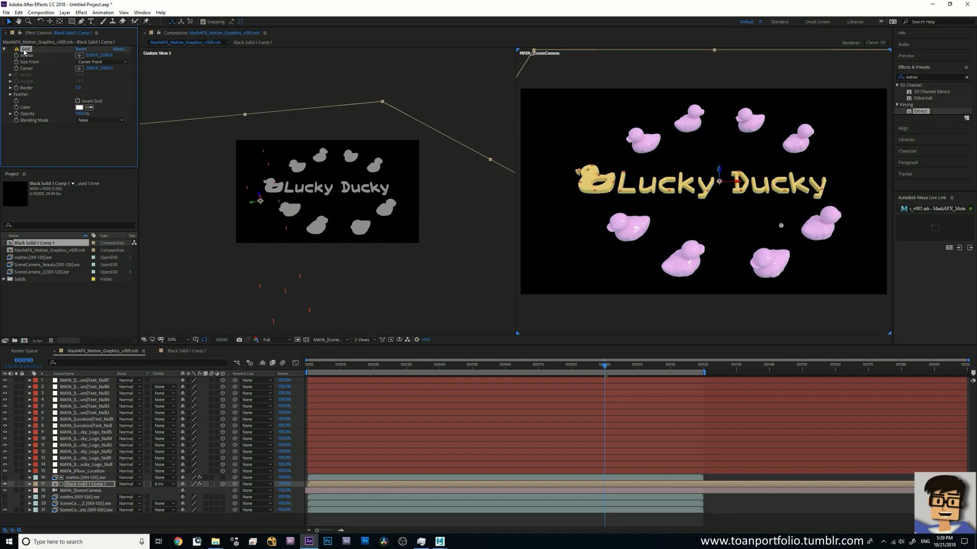
left_click(10, 50)
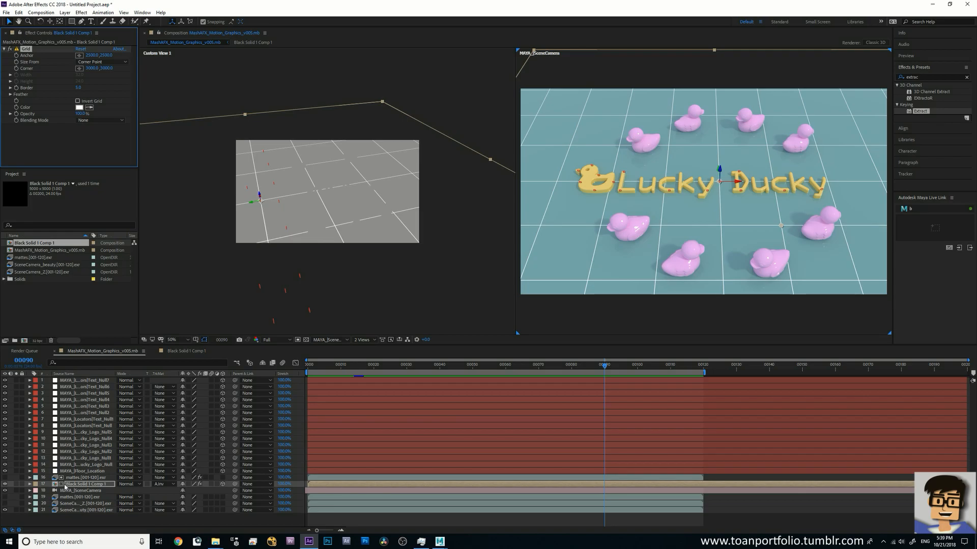
Step: Set the blending mode of Black Solid 1 Comp 1 to Screen and open that precomp
left_click(128, 484)
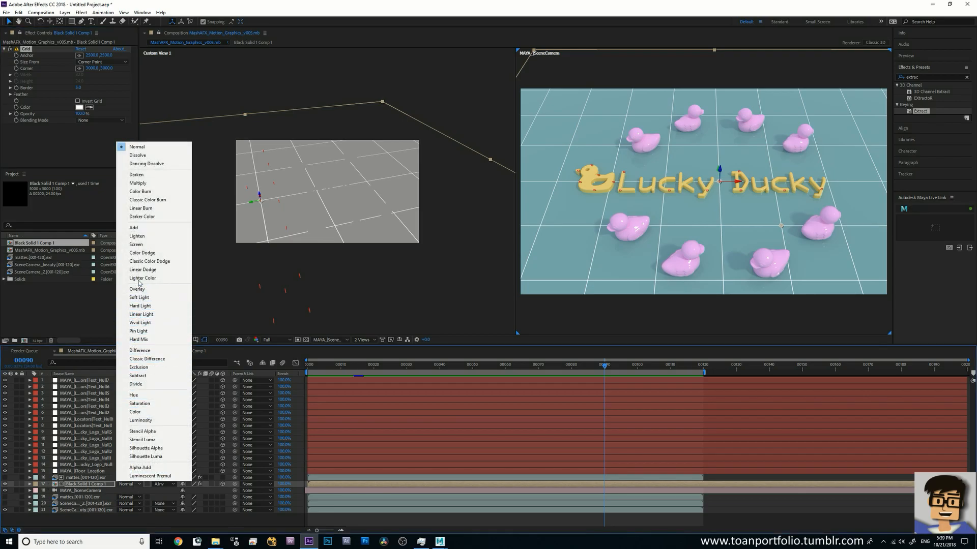
left_click(137, 245)
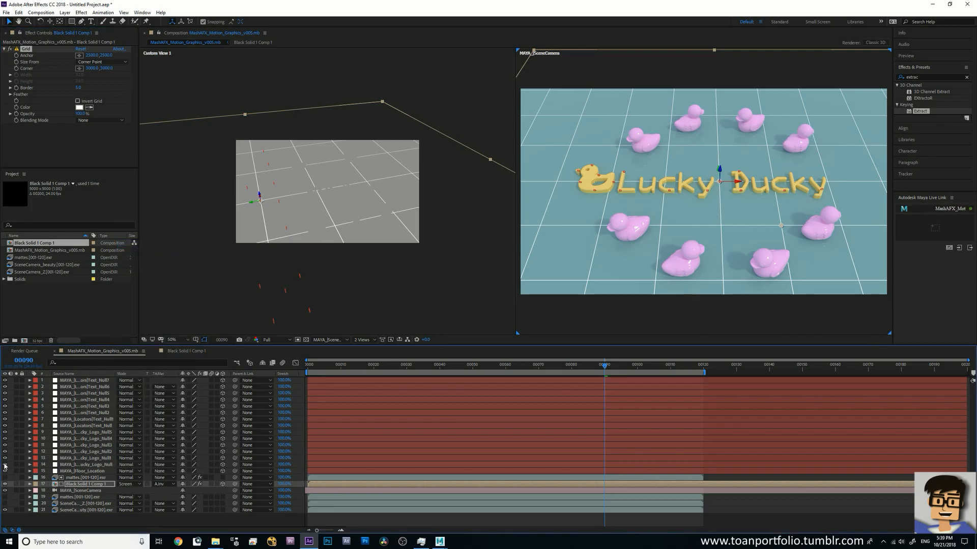
double_click(76, 485)
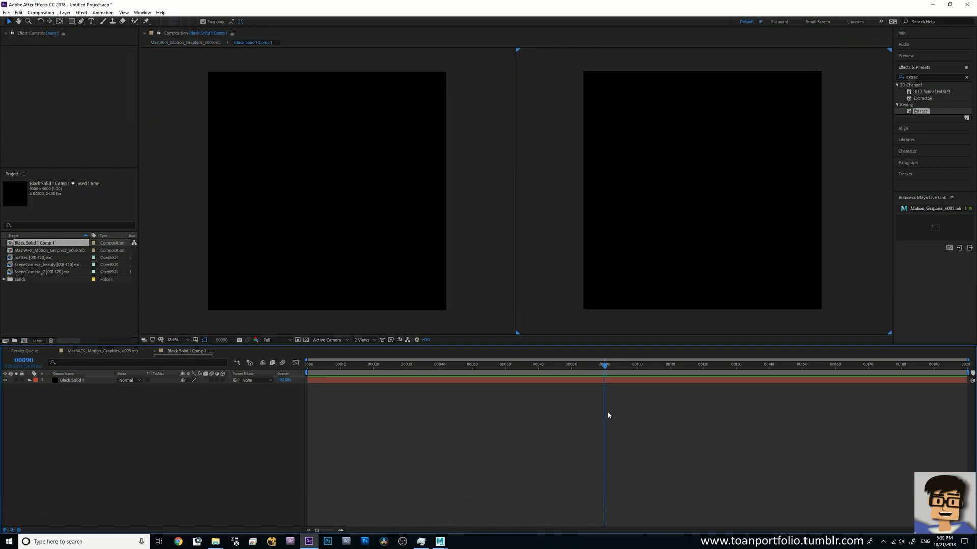
Step: Go to frame 72 and add a new black solid layer above Black Solid 1
left_click_drag(515, 366, 545, 366)
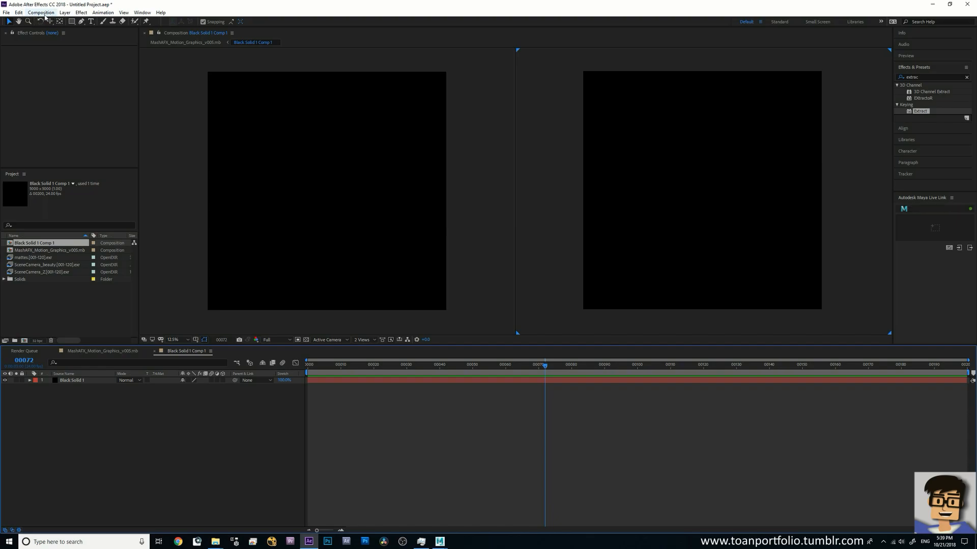
left_click(41, 13)
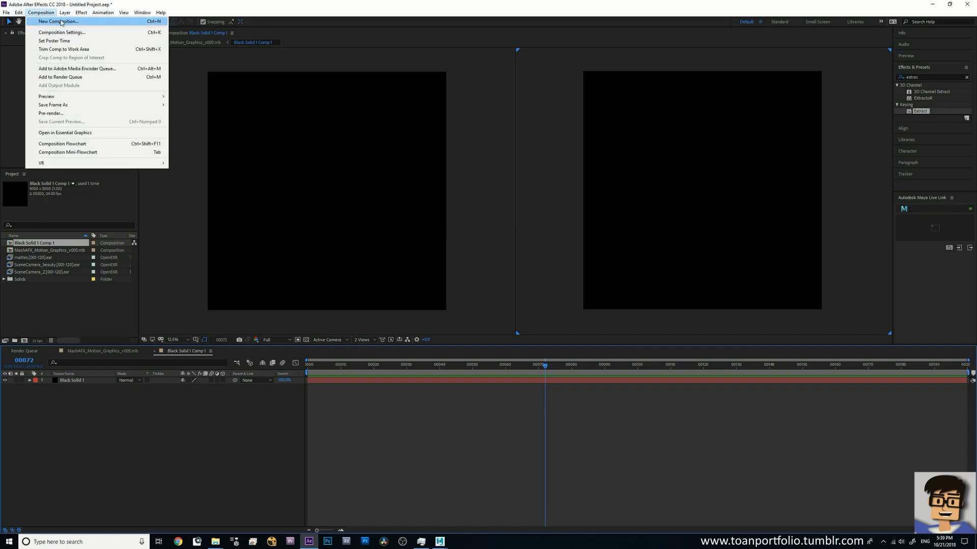
mouse_move(65, 13)
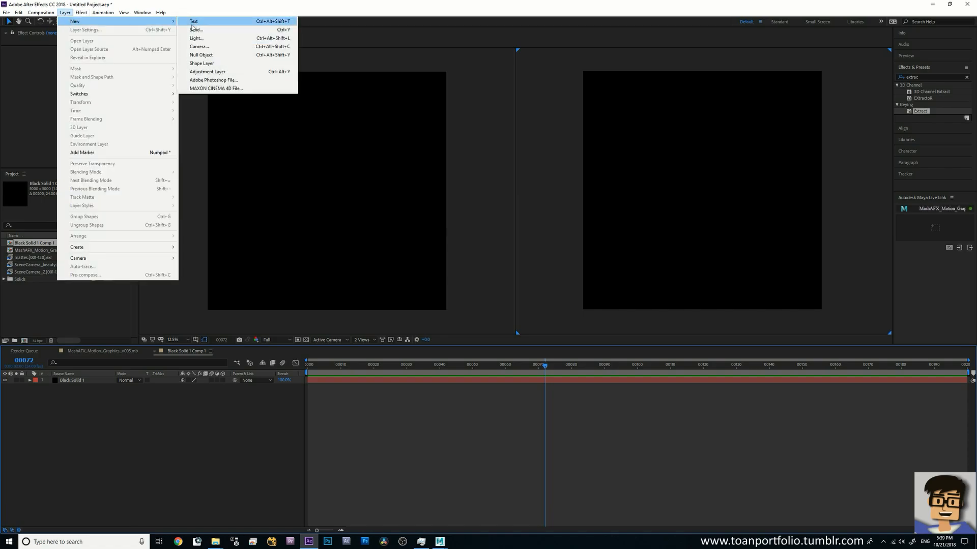
left_click(193, 29)
left_click(514, 338)
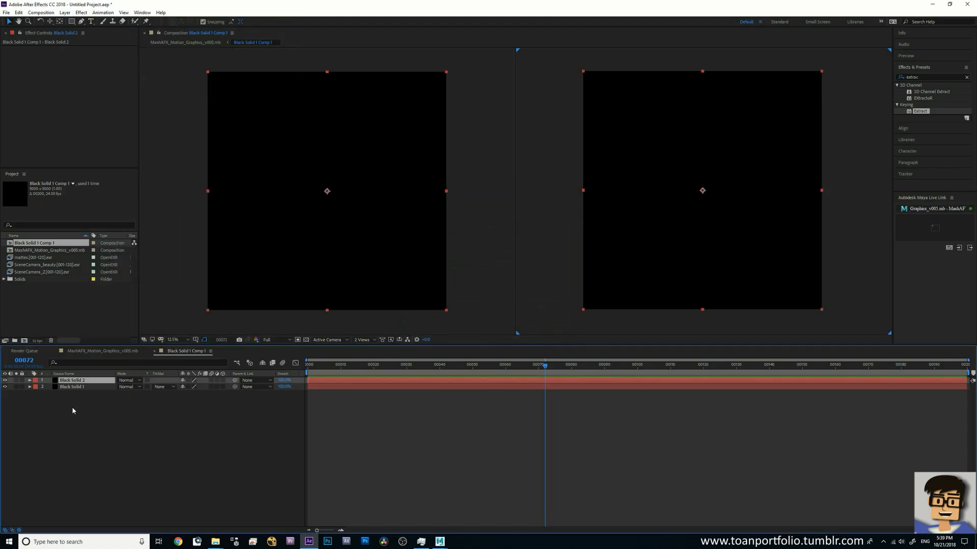
Step: Search the effects for "radio" and apply Radio Waves to the Black Solid 2 layer
left_click(932, 77)
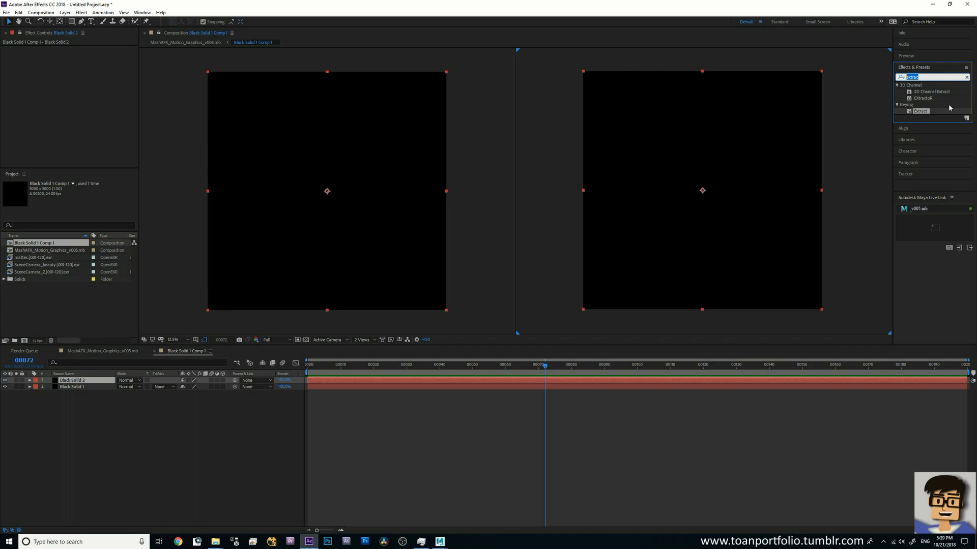
type("radio")
left_click_drag(927, 92, 88, 385)
Step: Go to frame 98, preview the radio waves, and reduce the preview resolution to Third
left_click_drag(545, 365, 631, 372)
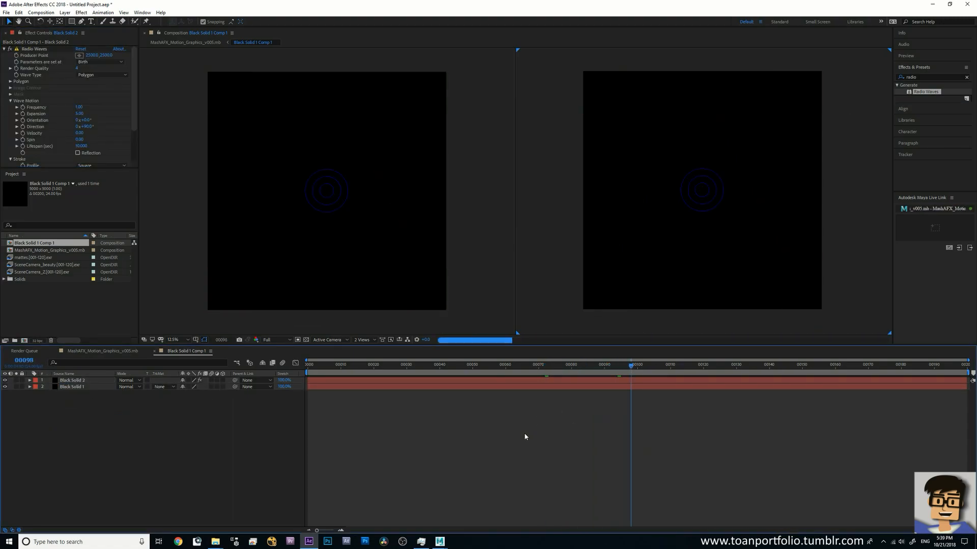
key("space")
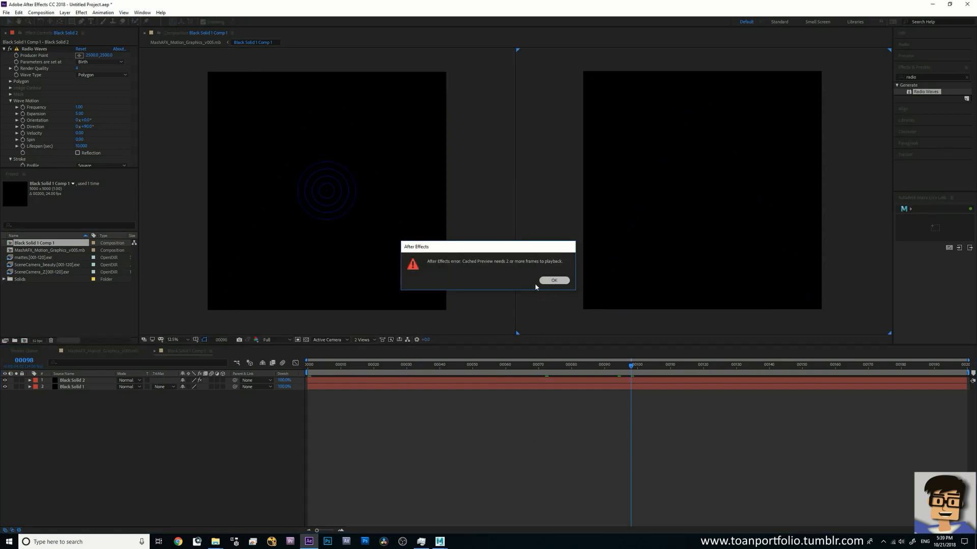
left_click(553, 281)
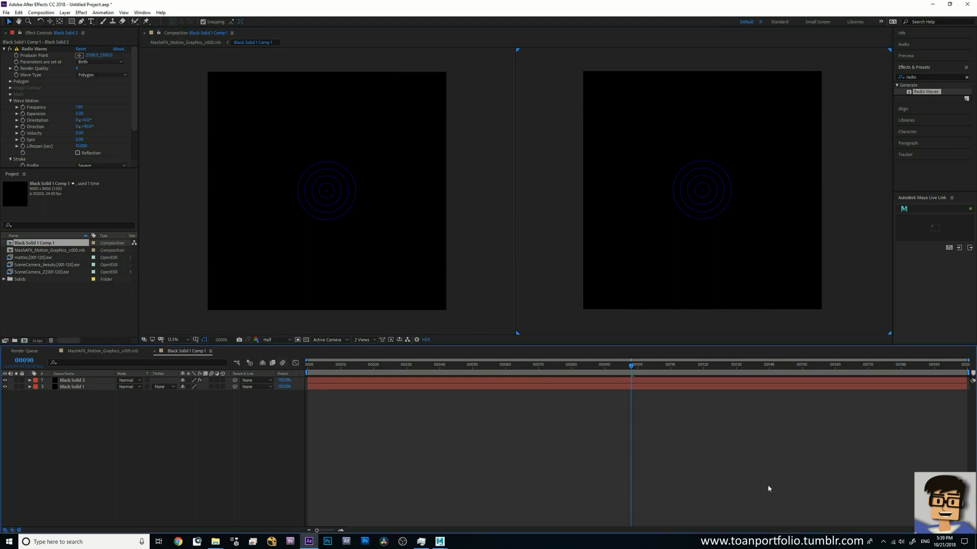
left_click(287, 341)
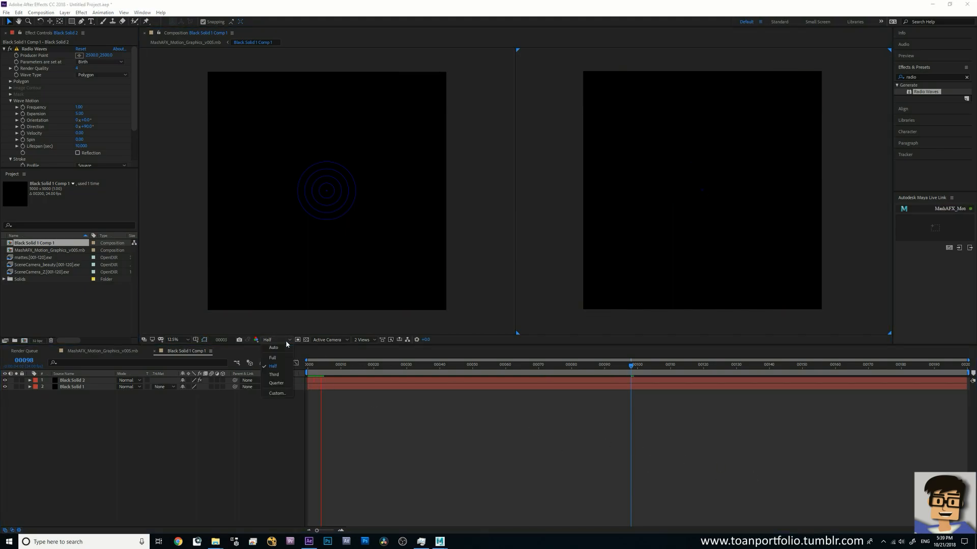
left_click(274, 374)
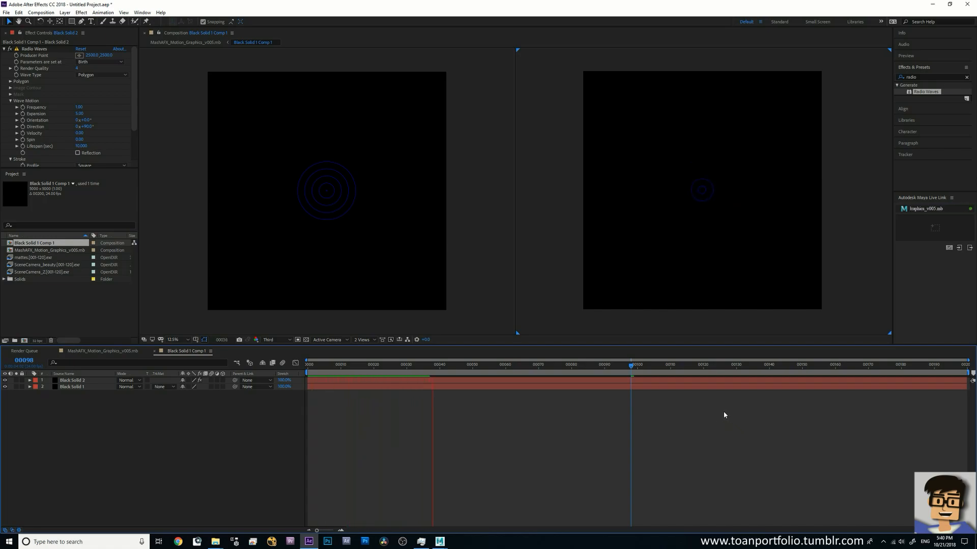
Step: Go to frame 32 and set the Radio Waves expansion to 13.60 and frequency to 2.20
left_click_drag(406, 367, 413, 367)
left_click(80, 114)
type("10")
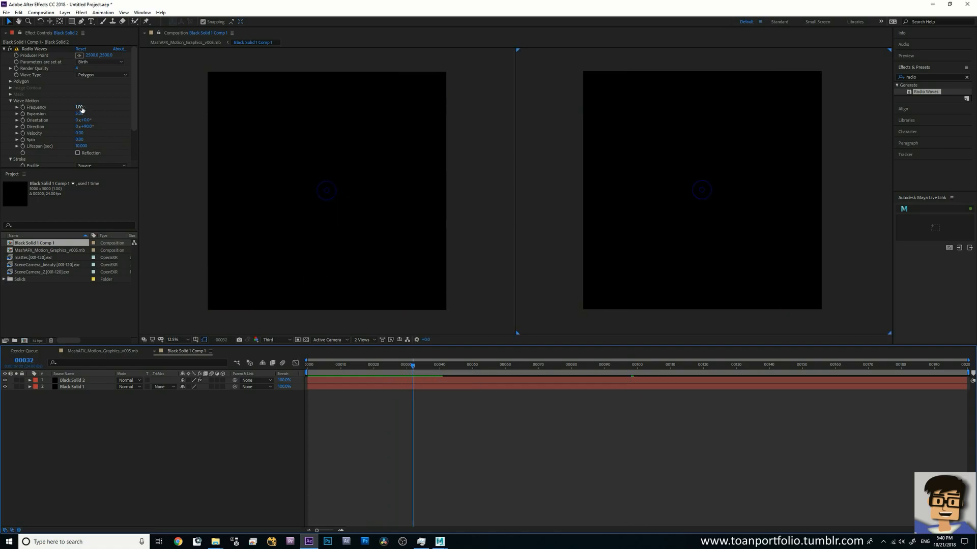
key("Return")
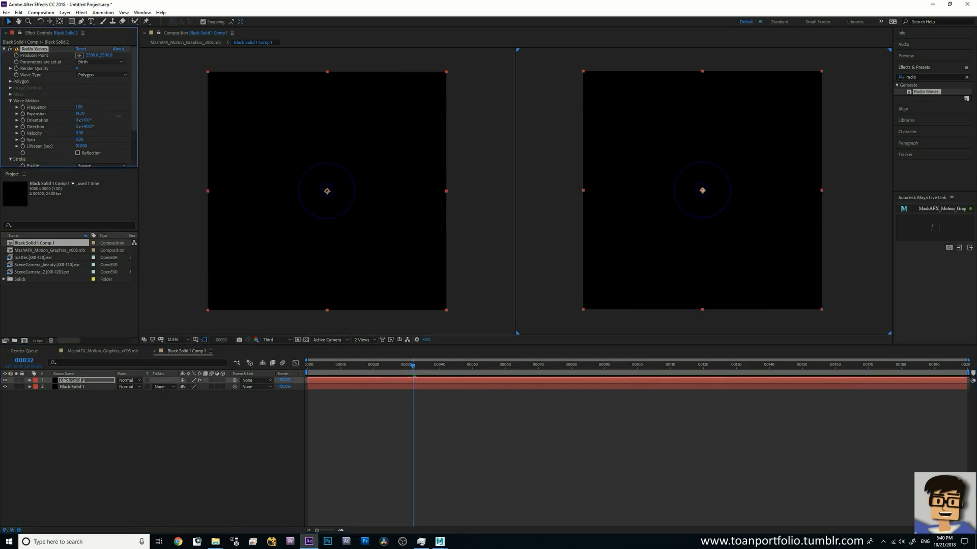
left_click_drag(79, 107, 88, 108)
Step: Set the Radio Waves polygon to 7 sides and change its stroke color to white
left_click(10, 82)
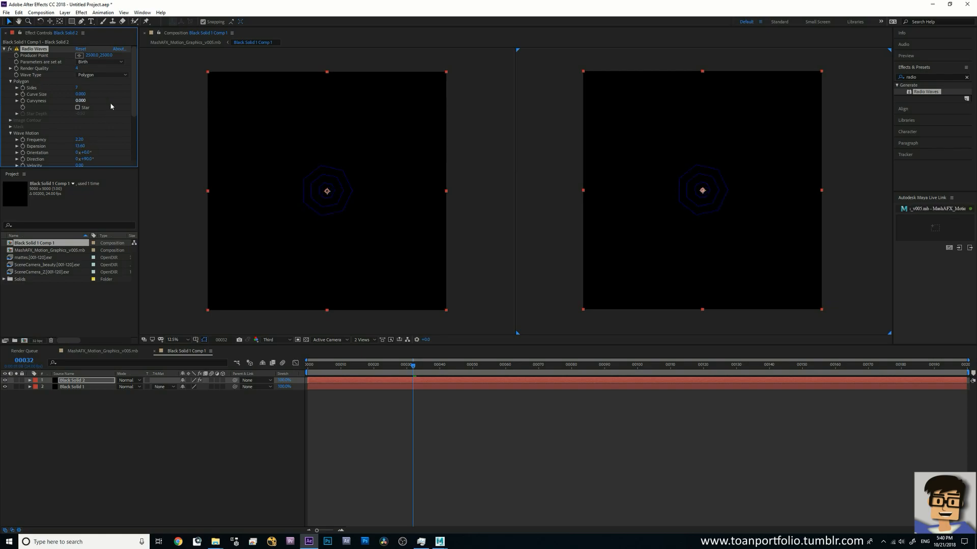
scroll(99, 106, "down", 4)
left_click(80, 131)
left_click_drag(84, 121, 76, 104)
left_click(244, 105)
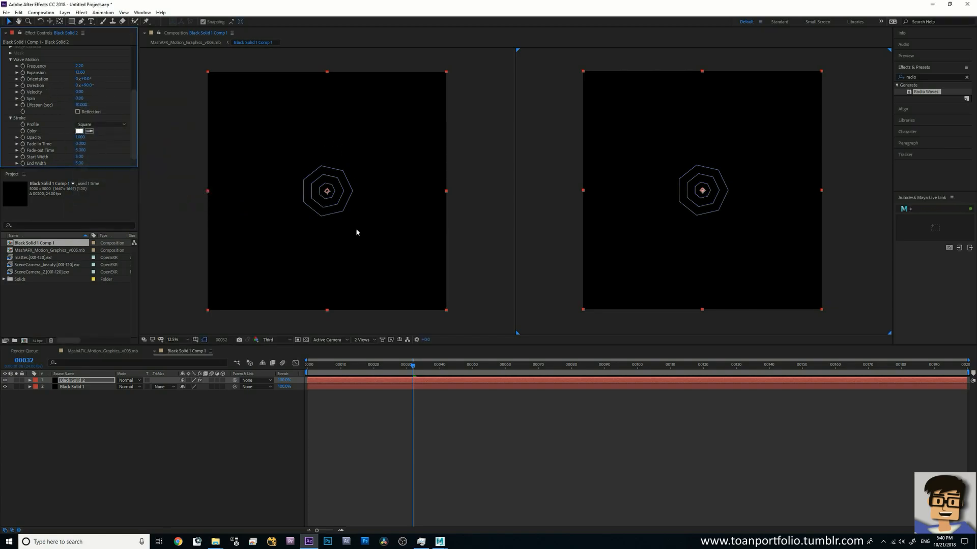
Step: Scrub the radio-wave animation to frame 34 and set the Radio Waves frequency to 1.20
left_click_drag(389, 371, 290, 384)
left_click_drag(862, 382, 969, 381)
left_click_drag(356, 368, 418, 377)
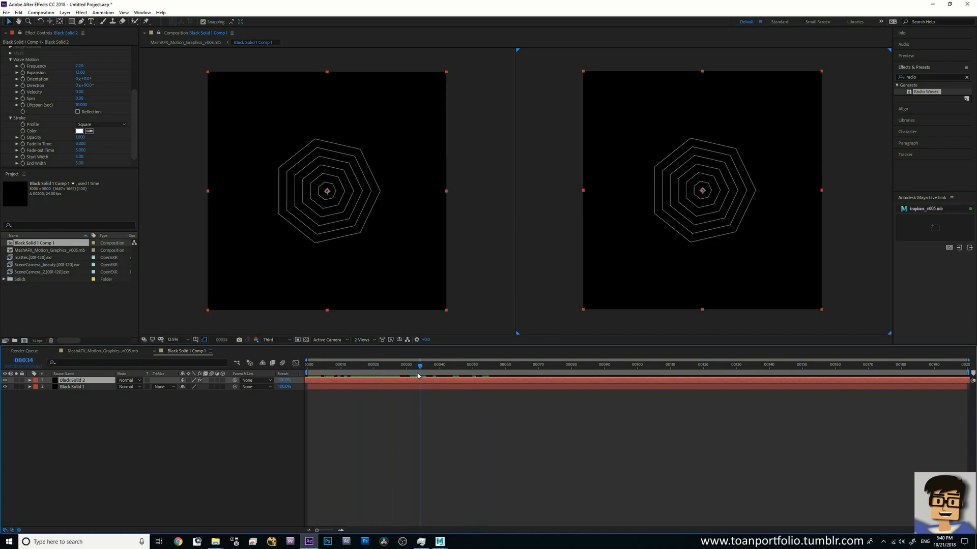
scroll(102, 91, "up", 1)
mouse_move(79, 83)
left_mouse_down()
mouse_move(63, 83)
mouse_move(77, 83)
left_mouse_up()
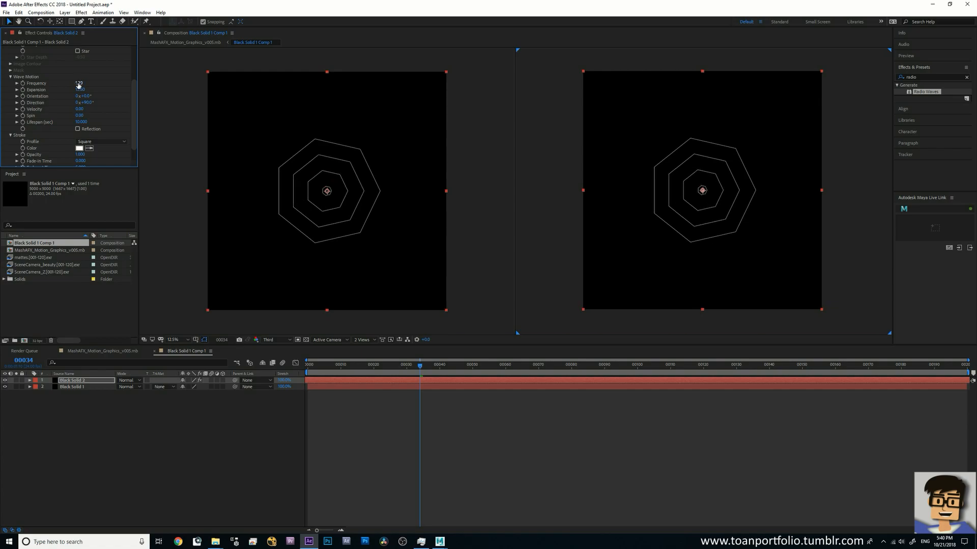
scroll(108, 112, "down", 1)
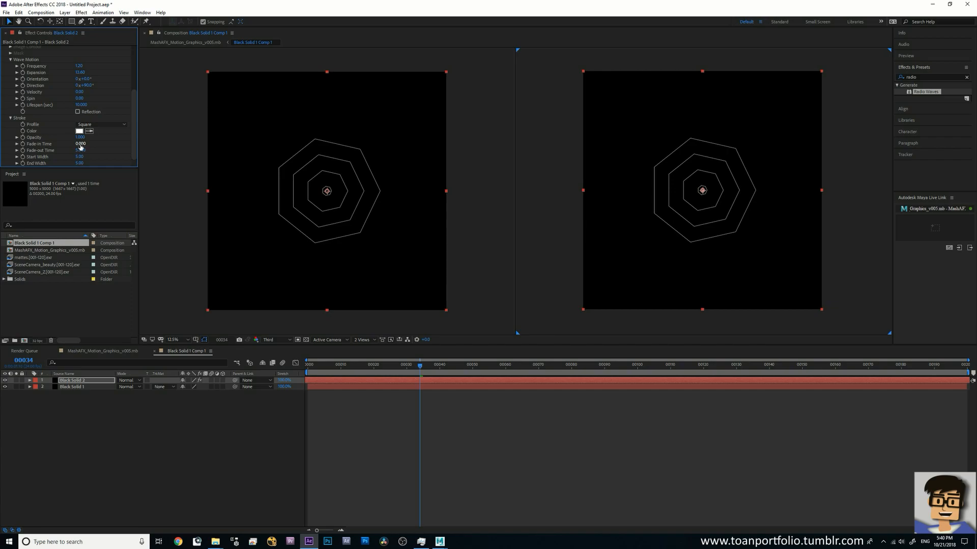
Step: Lengthen the radio waves' stroke fade-out time, increase the start width, and lower the stroke opacity
left_click_drag(80, 144, 125, 151)
mouse_move(81, 157)
left_mouse_down()
mouse_move(126, 160)
mouse_move(82, 144)
mouse_move(96, 144)
mouse_move(72, 150)
mouse_move(103, 151)
left_mouse_up()
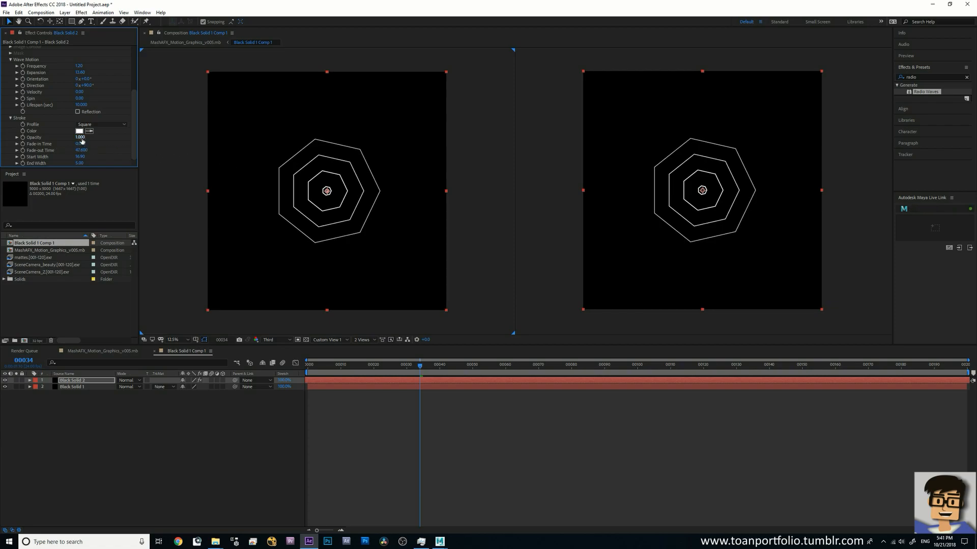
left_click_drag(89, 137, 89, 138)
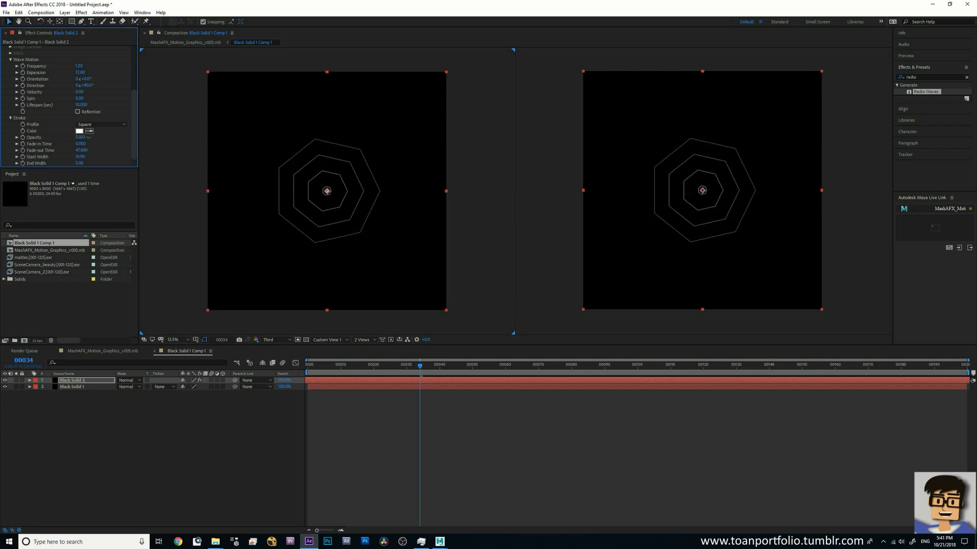
Step: Go to frame 46 and round the wave polygon with a curve size of 0.700 and a curvyness of about 0.04
left_click_drag(421, 364, 460, 365)
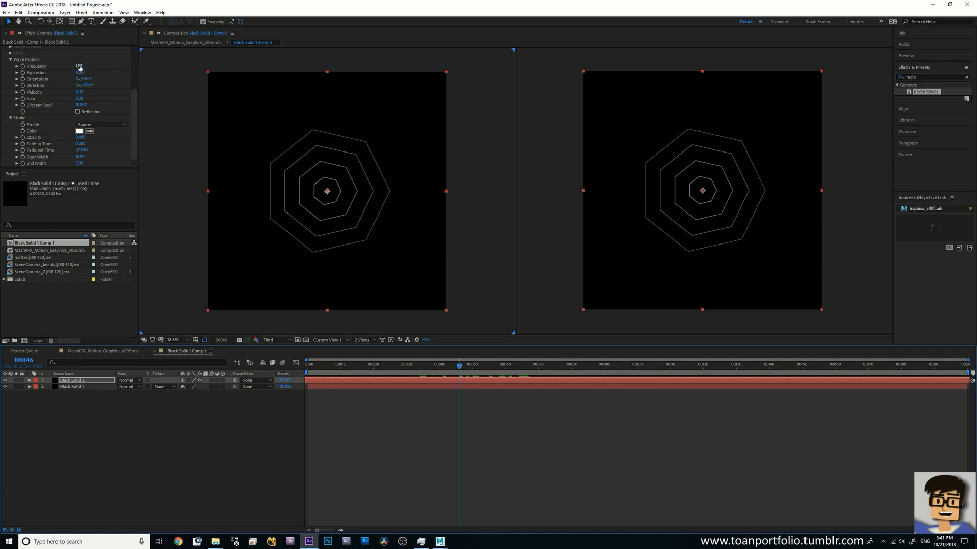
mouse_move(78, 66)
left_mouse_down()
mouse_move(71, 76)
mouse_move(83, 74)
left_mouse_up()
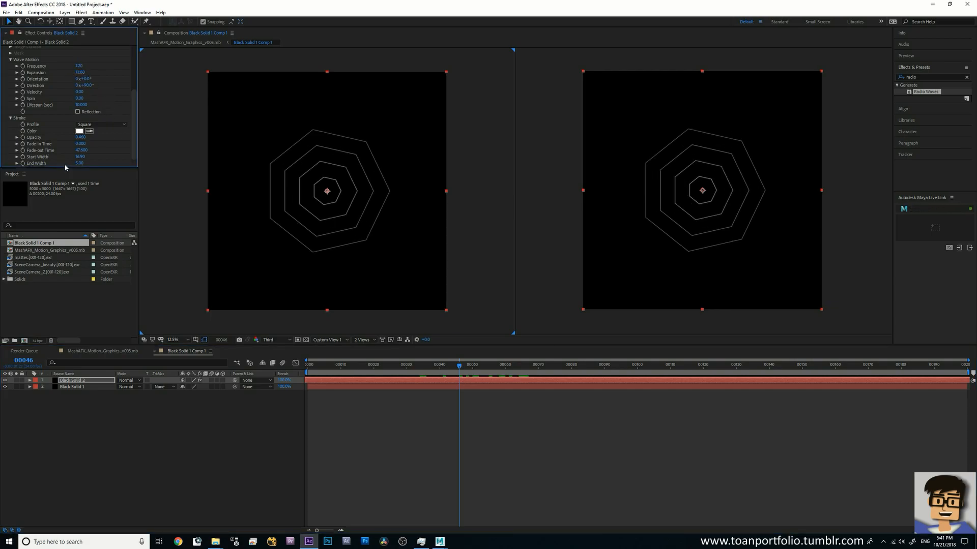
scroll(73, 143, "up", 3)
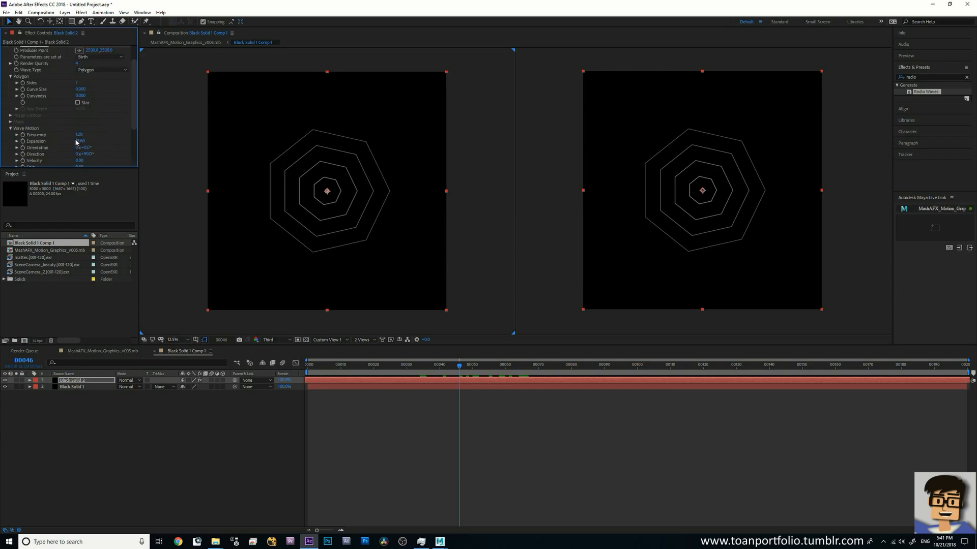
scroll(72, 84, "up", 2)
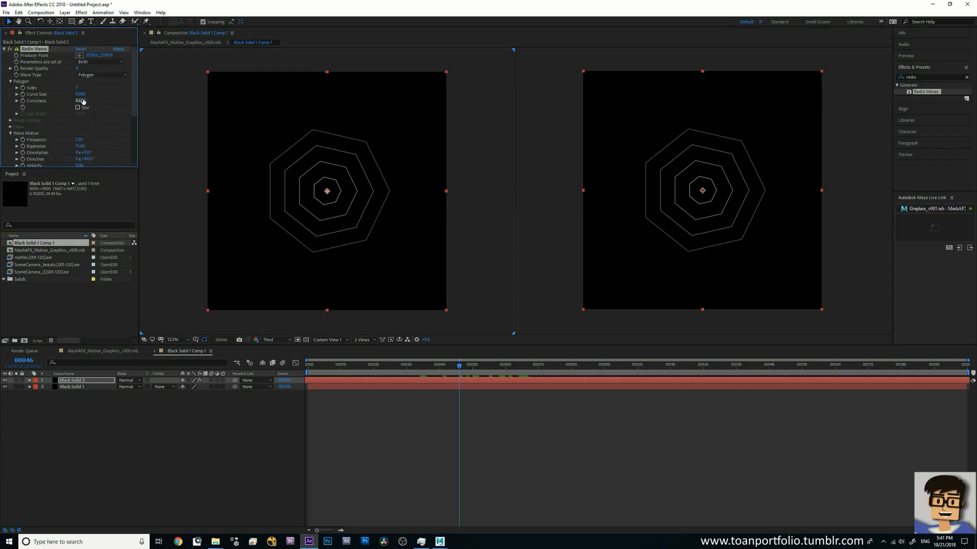
left_click_drag(80, 95, 104, 94)
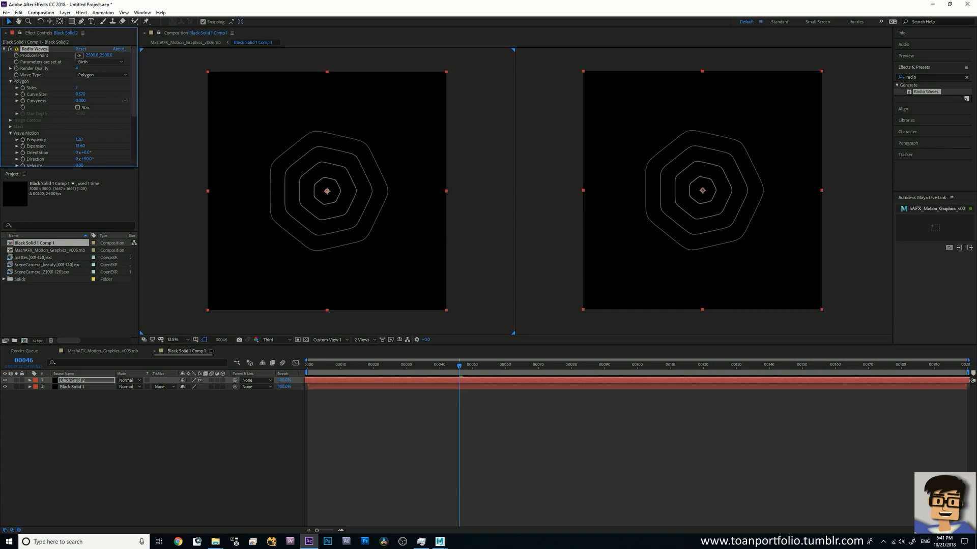
mouse_move(81, 100)
left_mouse_down()
mouse_move(102, 100)
mouse_move(90, 102)
left_mouse_up()
left_click_drag(85, 101, 84, 101)
Step: Return to the MashAFX_Motion_Graphics_v005.mb composition and go to frame 113 to see the whole duck scene
left_click(129, 352)
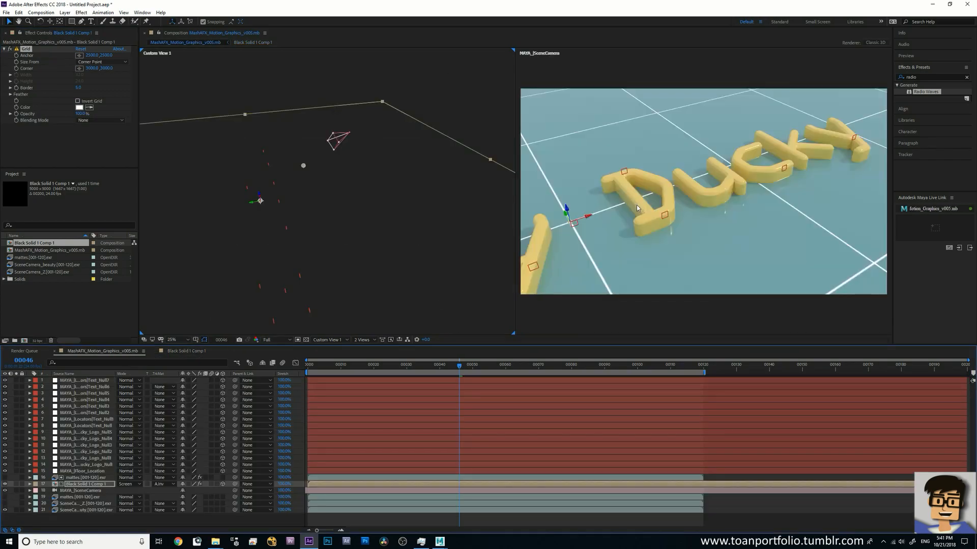
left_click(644, 365)
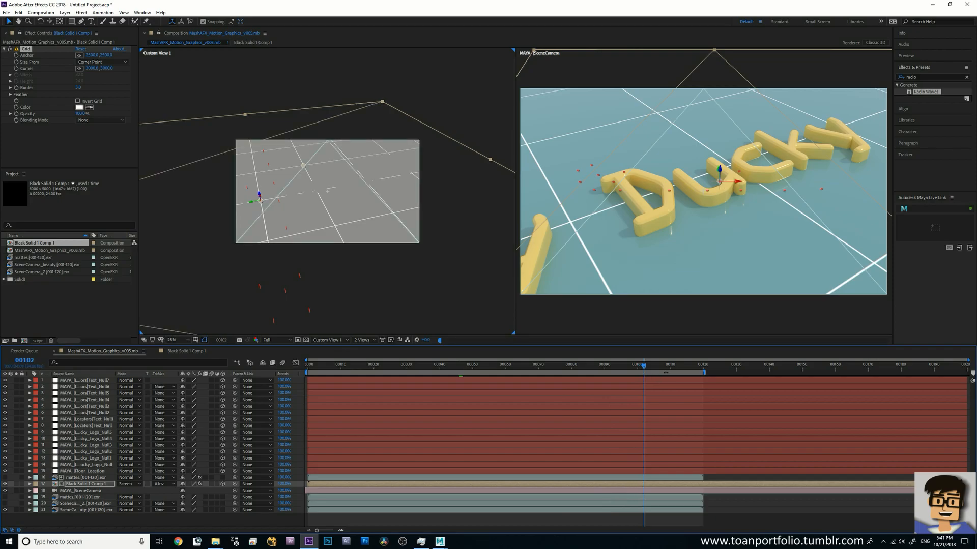
left_click(680, 366)
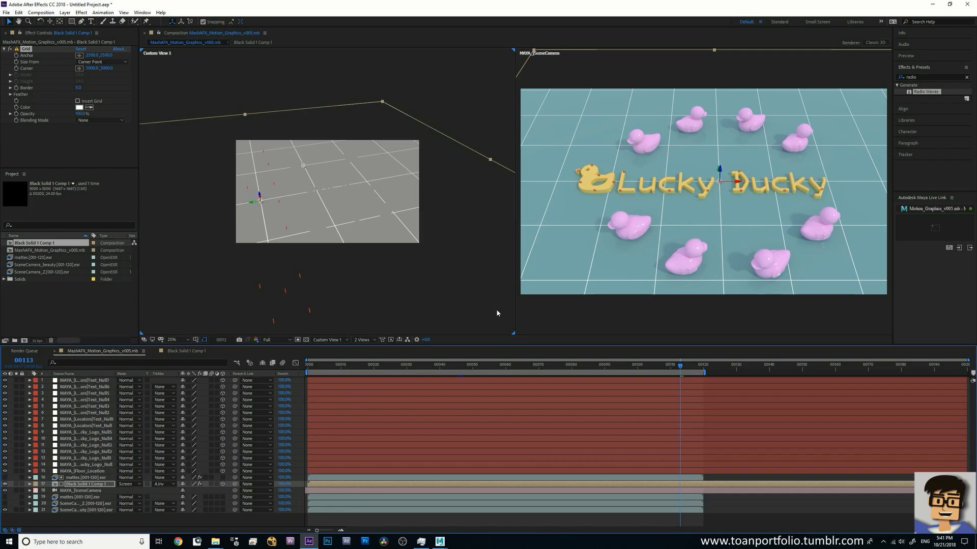
Step: Try Custom View 2, restore Custom View 1, and change the viewer layout to a single view
left_click(333, 340)
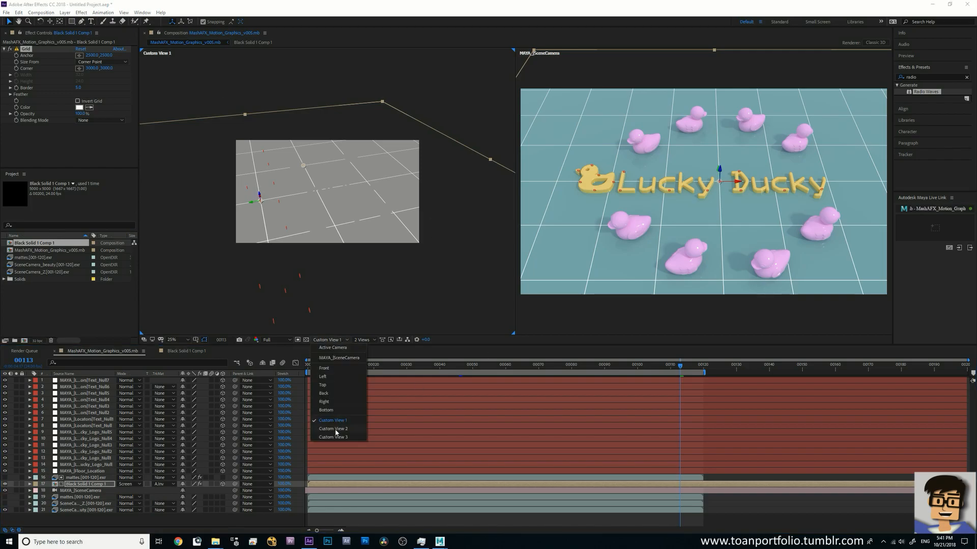
left_click(338, 430)
left_click(330, 340)
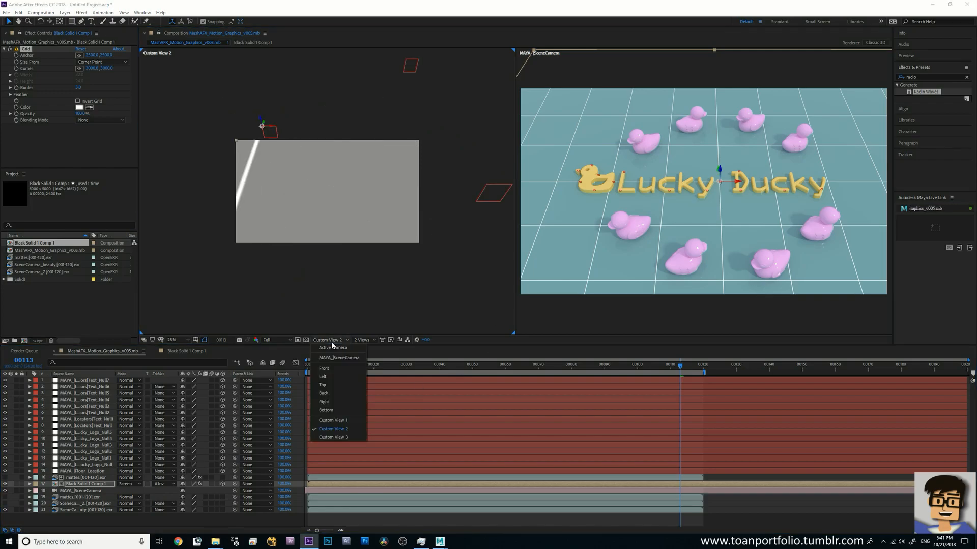
left_click(333, 420)
left_click(363, 340)
left_click(364, 351)
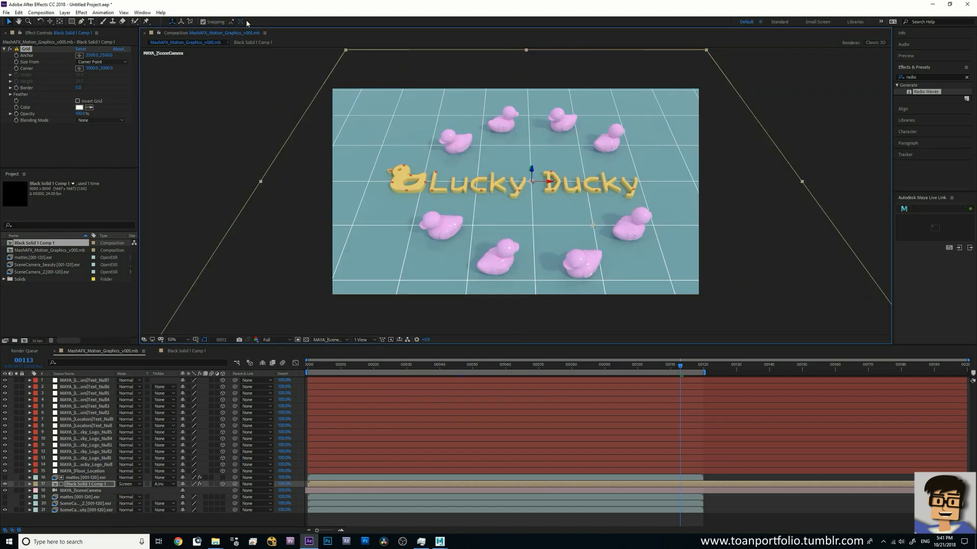
Step: Lock the main composition's viewer, open Black Solid 1 Comp 1, and dock its viewer beside the duck scene
left_click(159, 34)
double_click(86, 486)
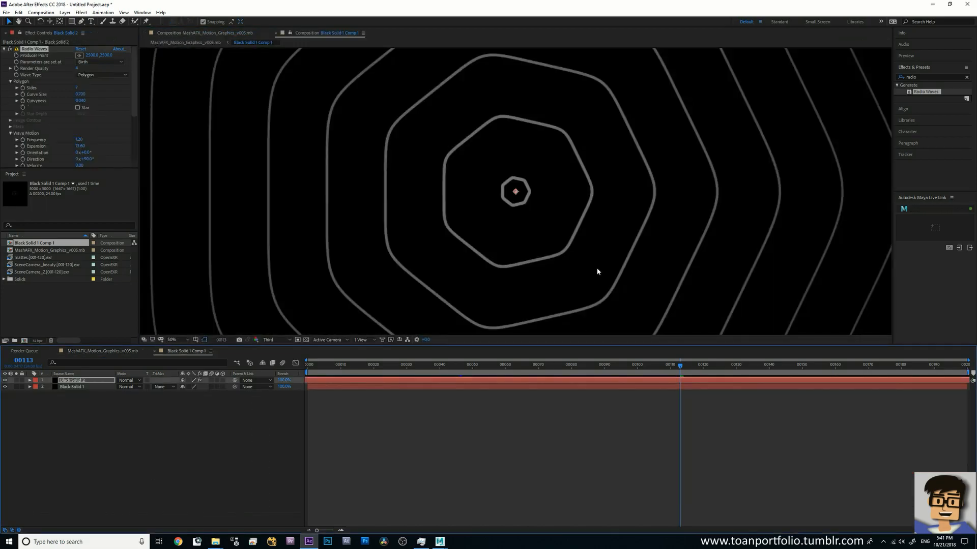
scroll(647, 211, "down", 5)
scroll(634, 212, "up", 2)
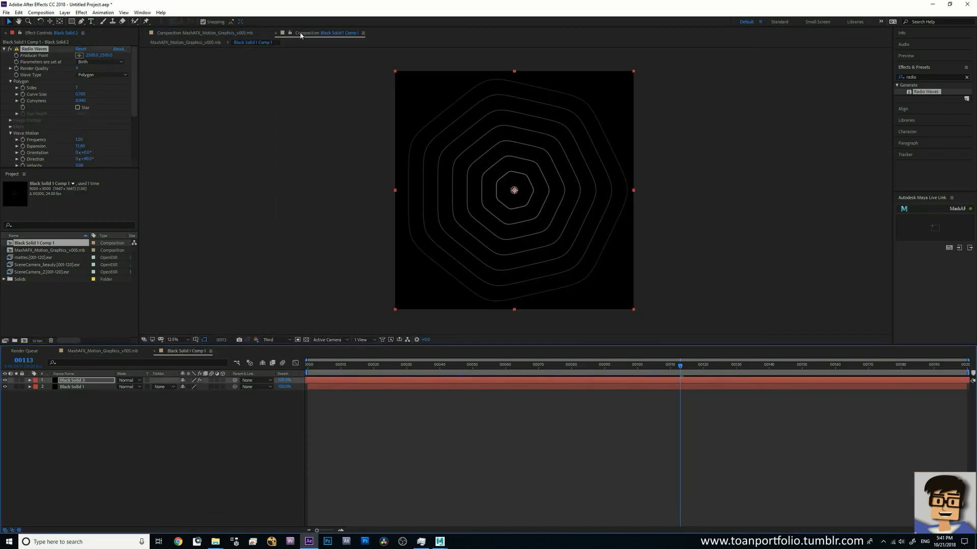
left_click_drag(300, 35, 876, 153)
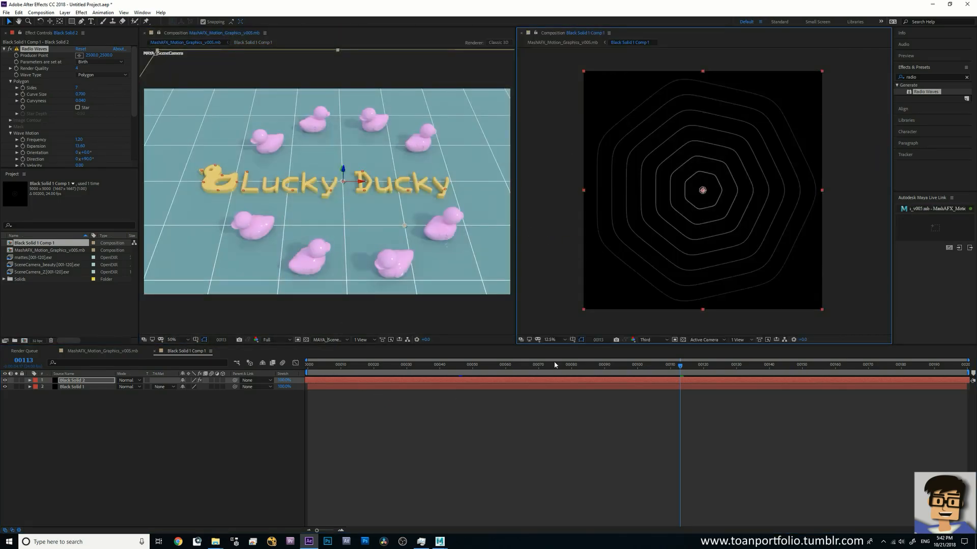
Step: Scrub to frame 97 and lock the second viewer to Black Solid 1 Comp 1
left_click_drag(515, 370, 627, 367)
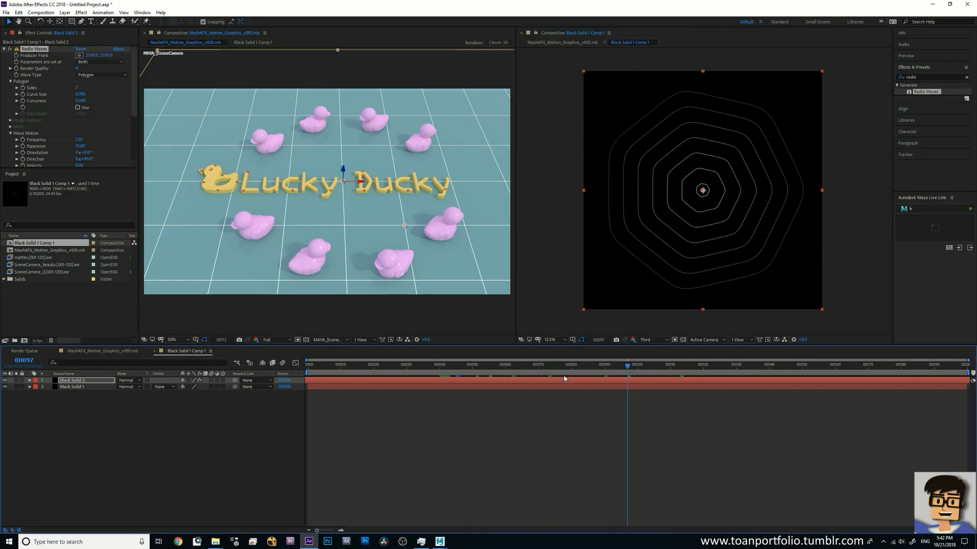
left_click(100, 351)
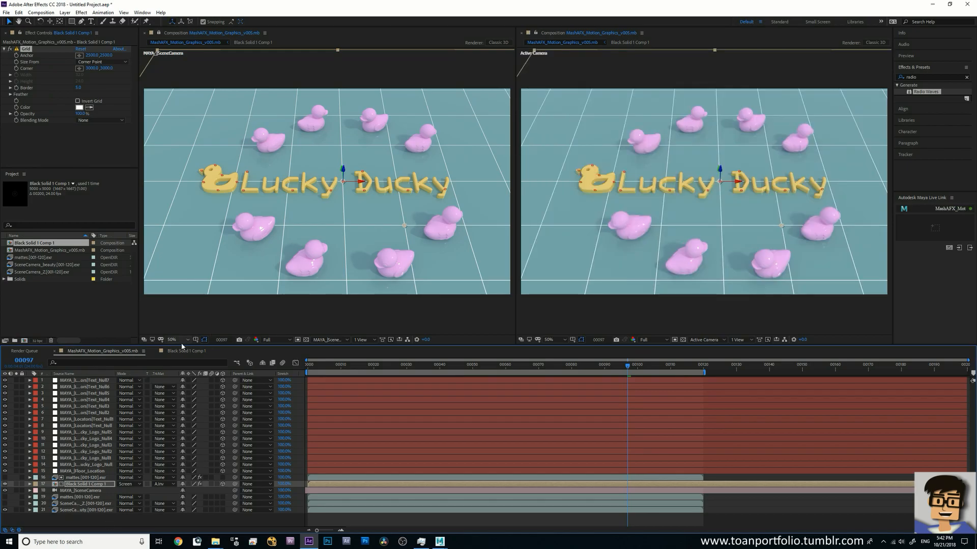
left_click(184, 351)
left_click(535, 34)
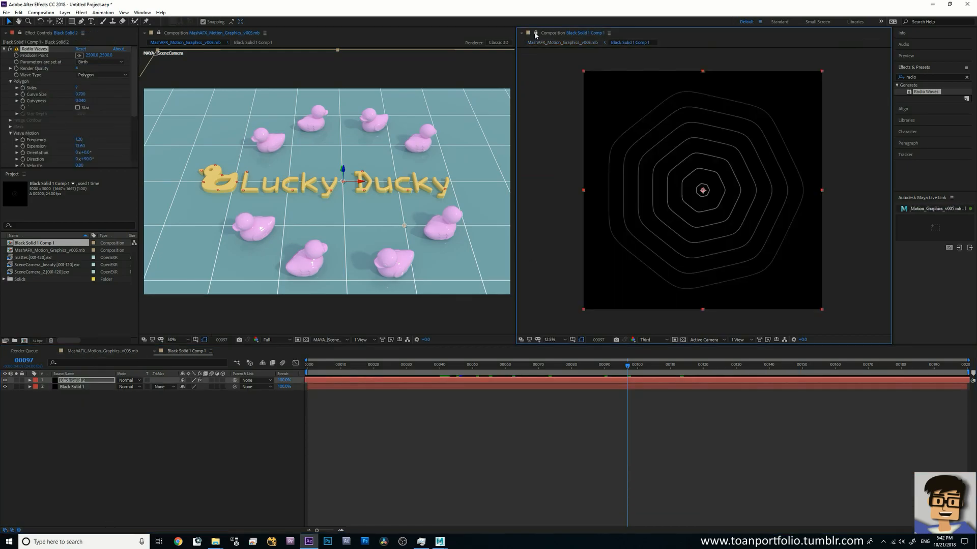
Step: Disable the Grid effect on the Black Solid 1 Comp 1 layer in the main composition and scrub to frame 114
left_click(86, 351)
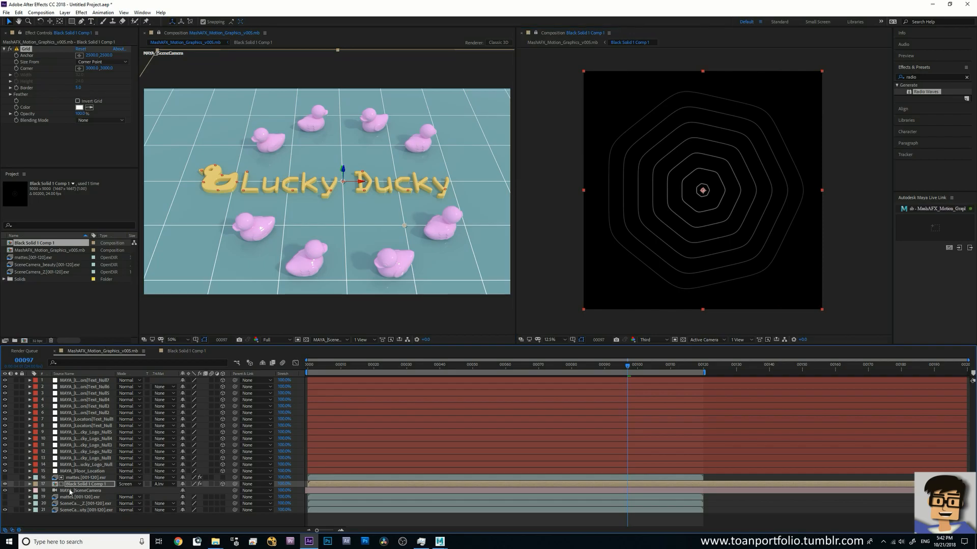
left_click(11, 49)
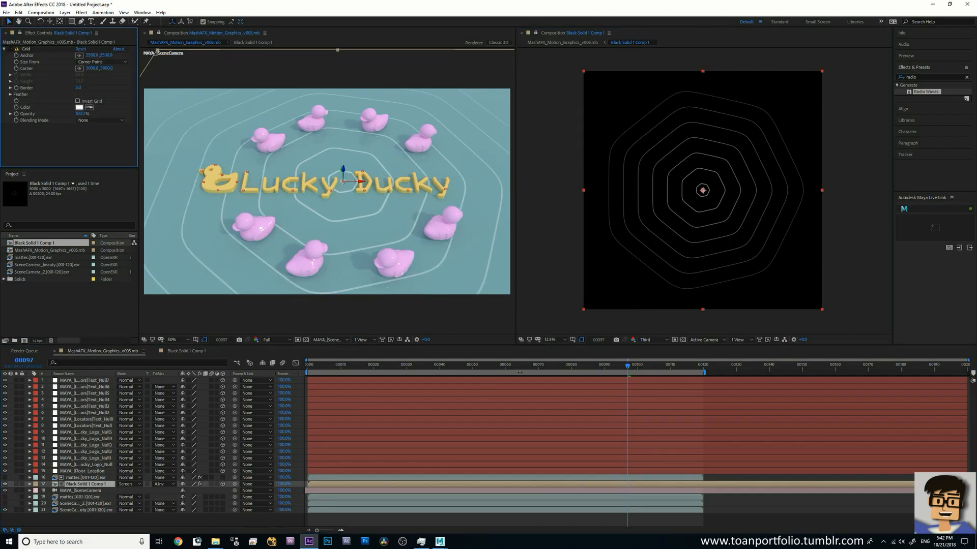
left_click_drag(528, 371, 683, 372)
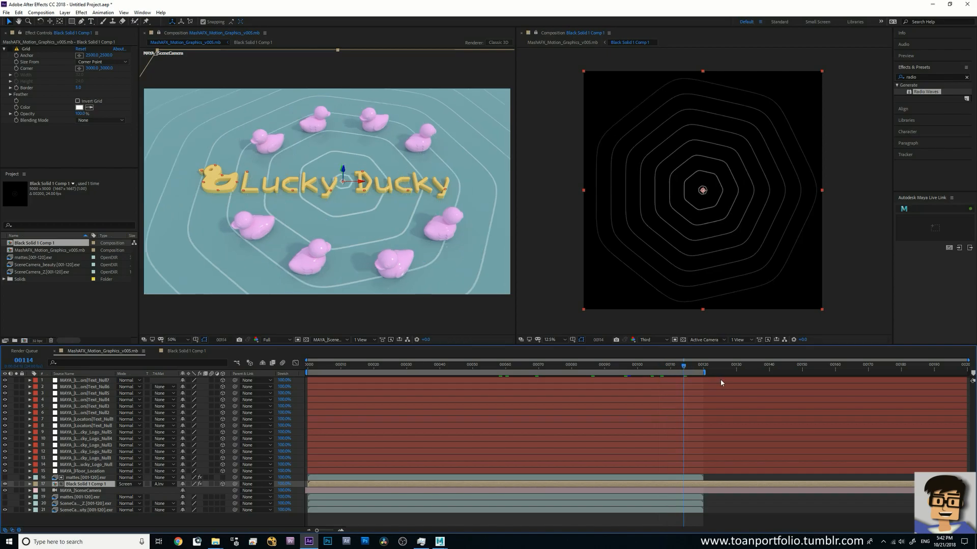
Step: In Black Solid 1 Comp 1, move the Radio Waves producer point beneath the front-left pink duck
left_click(187, 351)
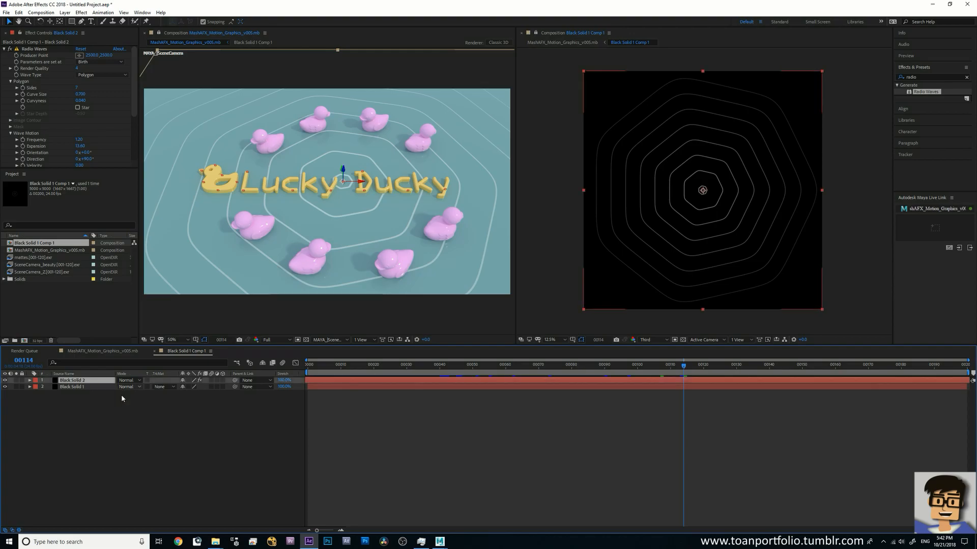
left_click_drag(109, 58, 178, 58)
left_click_drag(296, 85, 343, 99)
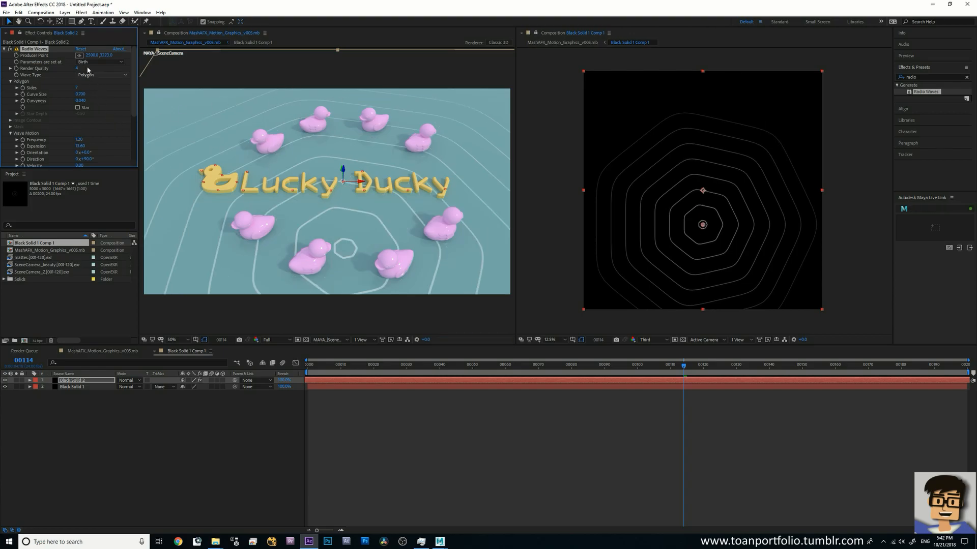
left_click_drag(106, 56, 149, 58)
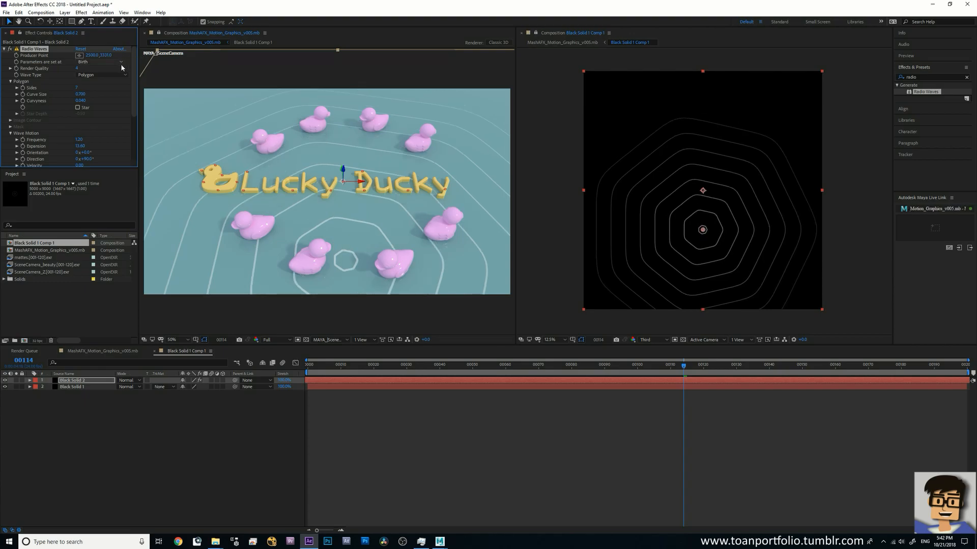
mouse_move(98, 56)
left_mouse_down()
mouse_move(78, 57)
mouse_move(116, 60)
mouse_move(95, 56)
left_mouse_up()
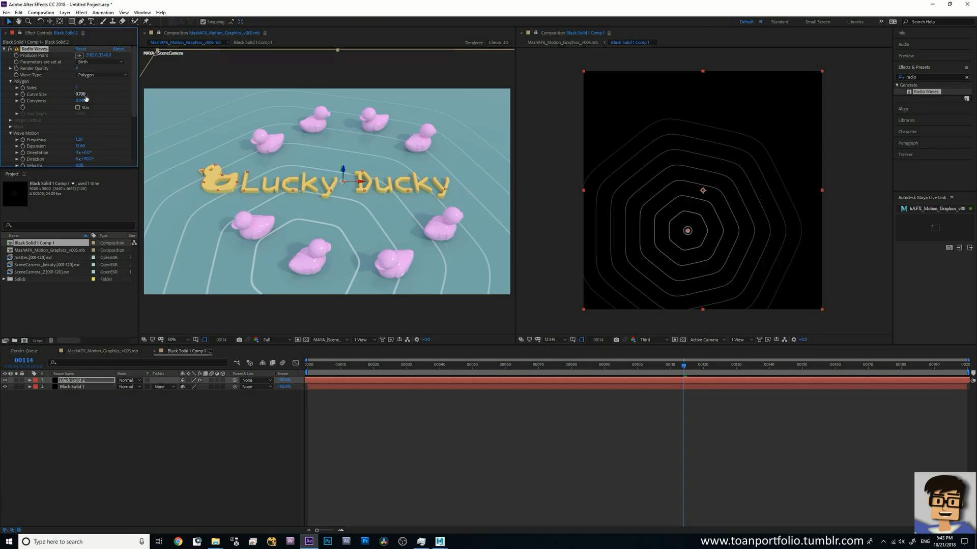
Step: Reduce the Radio Waves expansion to 4.90 and nudge the producer point to center the rings on the duck
left_click_drag(74, 146, 61, 146)
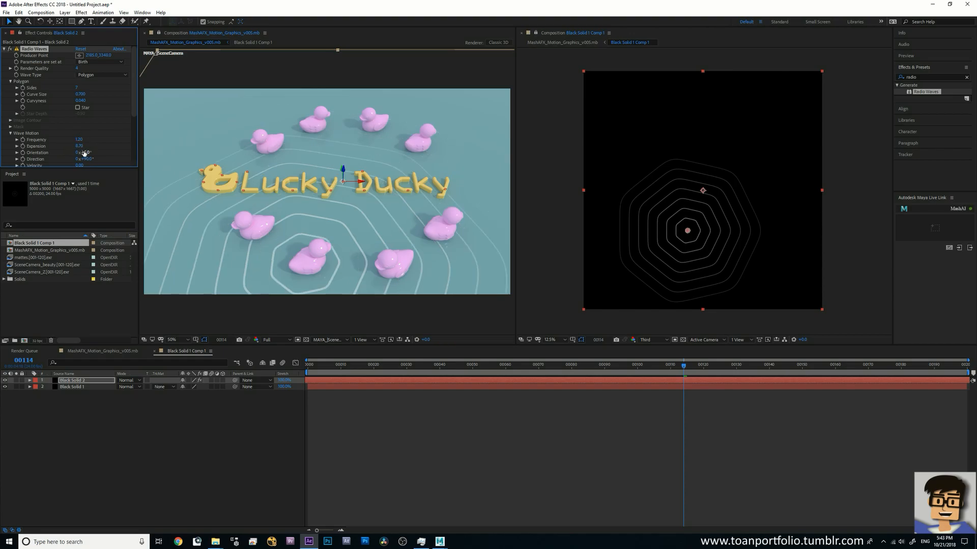
left_click_drag(75, 146, 64, 146)
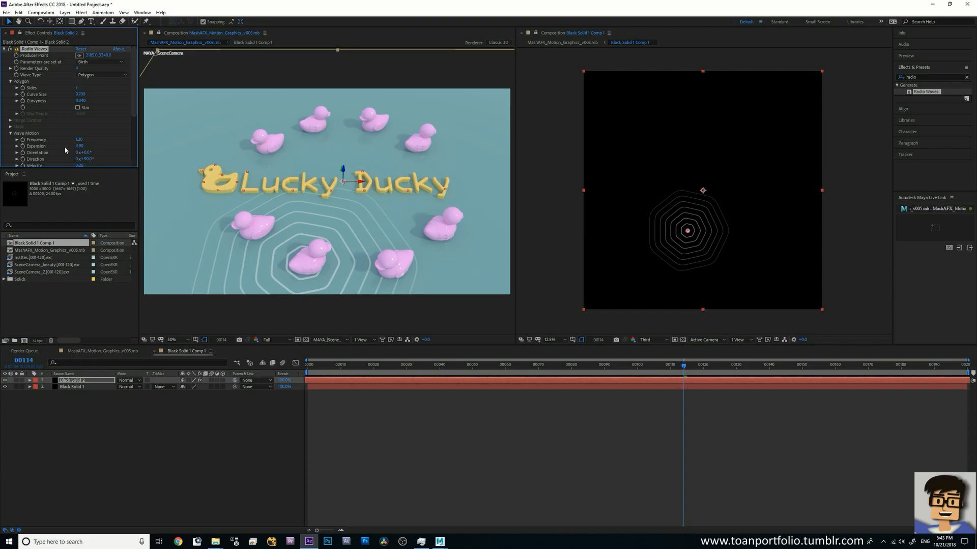
left_click_drag(91, 55, 104, 56)
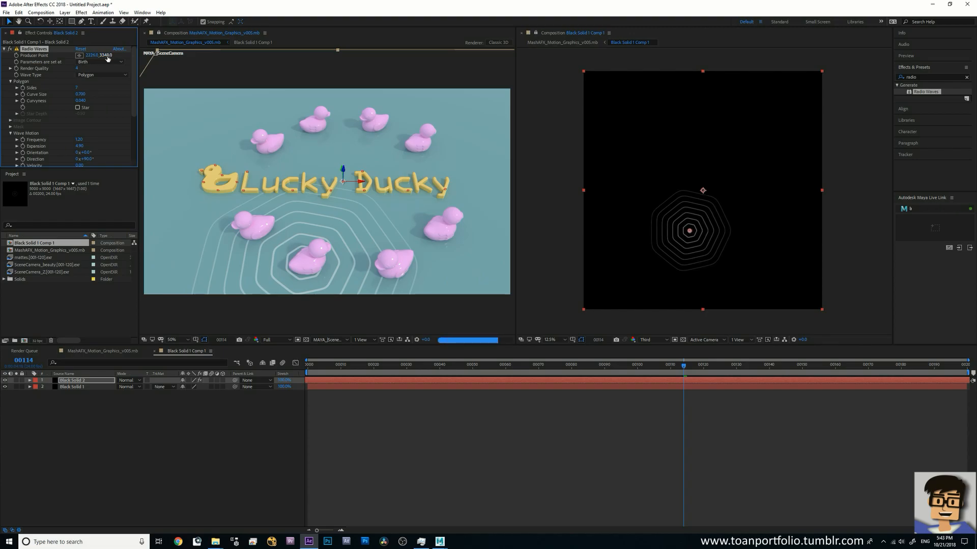
Step: Duplicate the Black Solid 2 ripple layer and move the copy's Radio Waves producer point beneath the back-left pink duck
left_click(82, 379)
key("ctrl+d")
left_click_drag(106, 56, 66, 55)
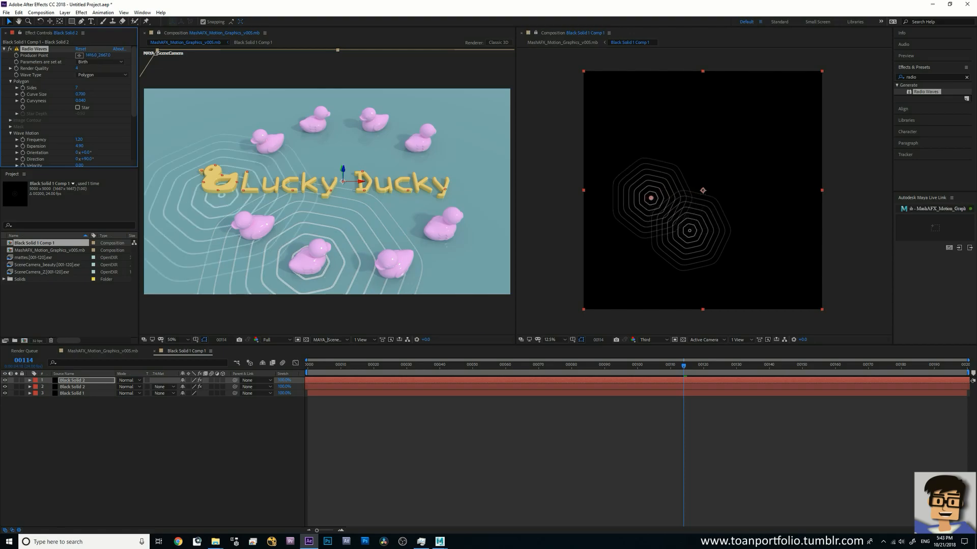
left_click_drag(104, 55, 174, 66)
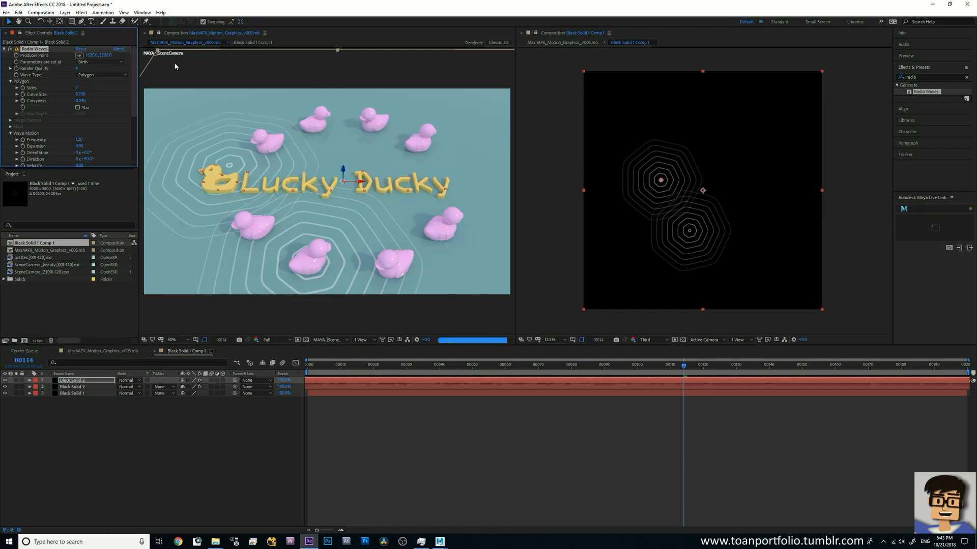
left_click_drag(105, 55, 142, 63)
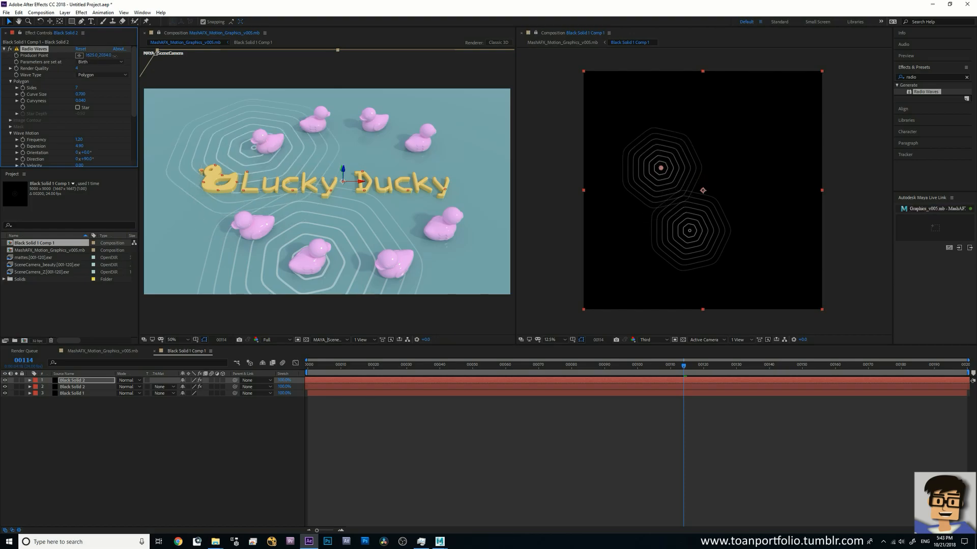
left_click_drag(105, 55, 111, 55)
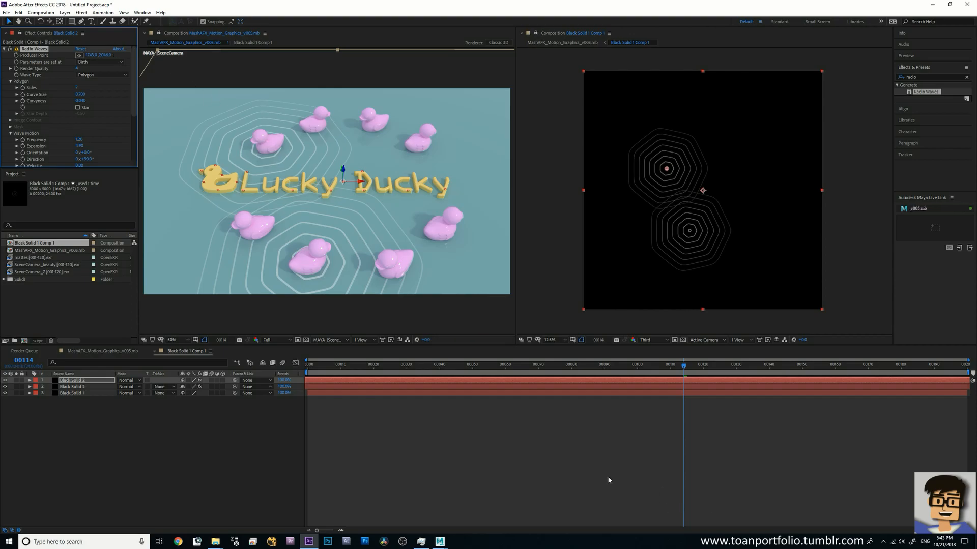
left_click(594, 477)
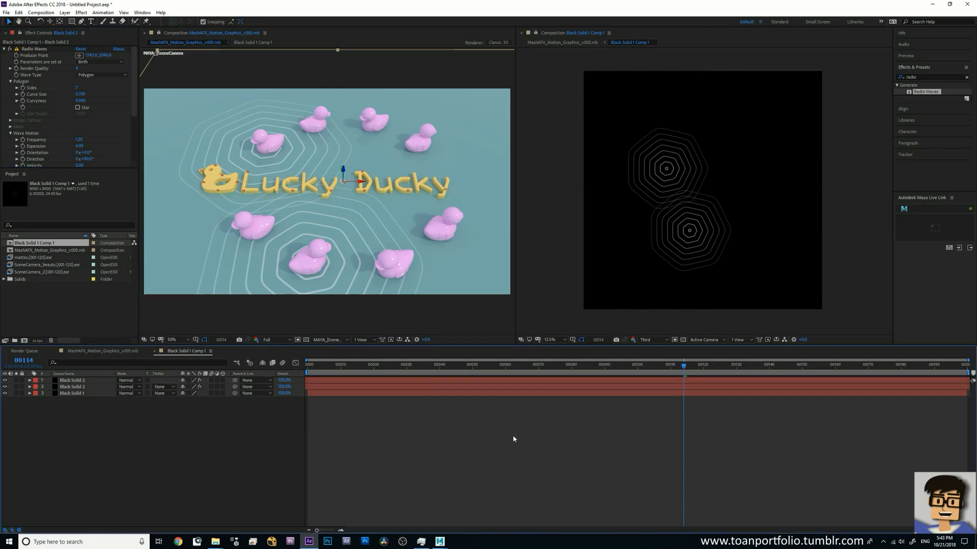
Step: Return to the MashAFX_Motion_Graphics_v005.mb composition, go to frame 0 and set its viewer resolution to Half
left_click(177, 37)
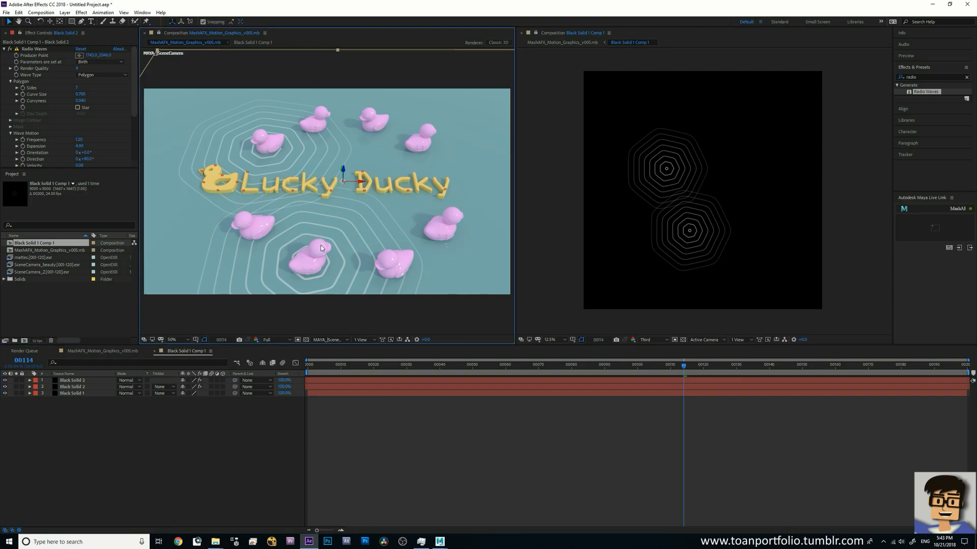
left_click(102, 351)
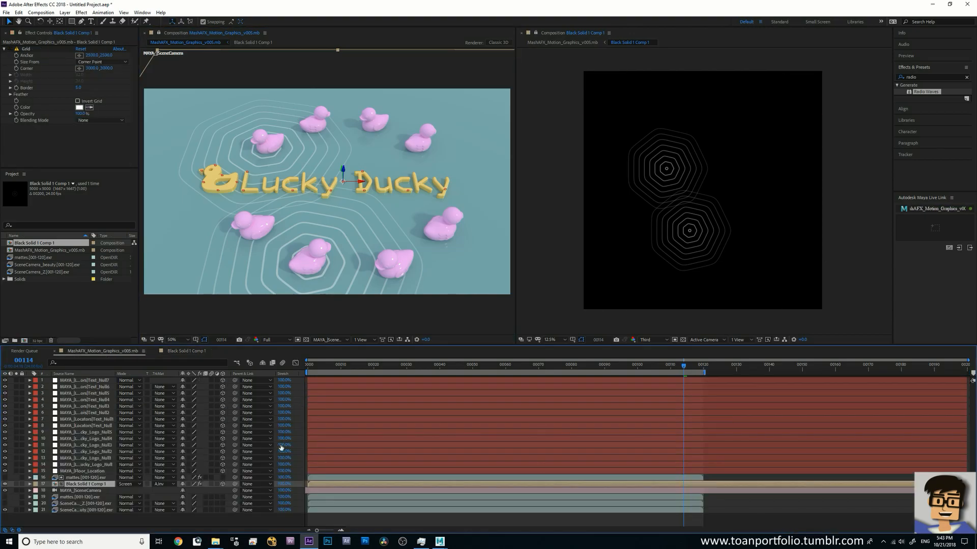
left_click_drag(683, 365, 538, 370)
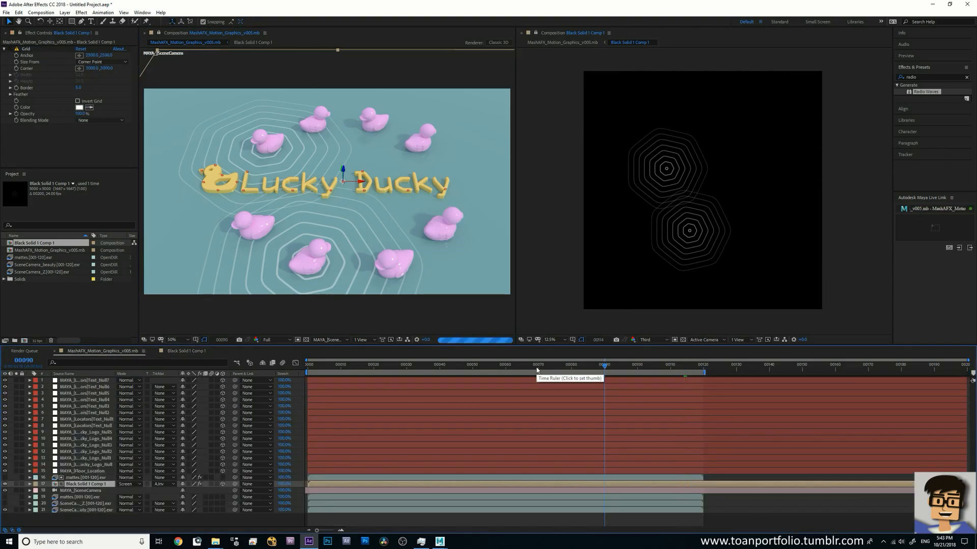
key("Home")
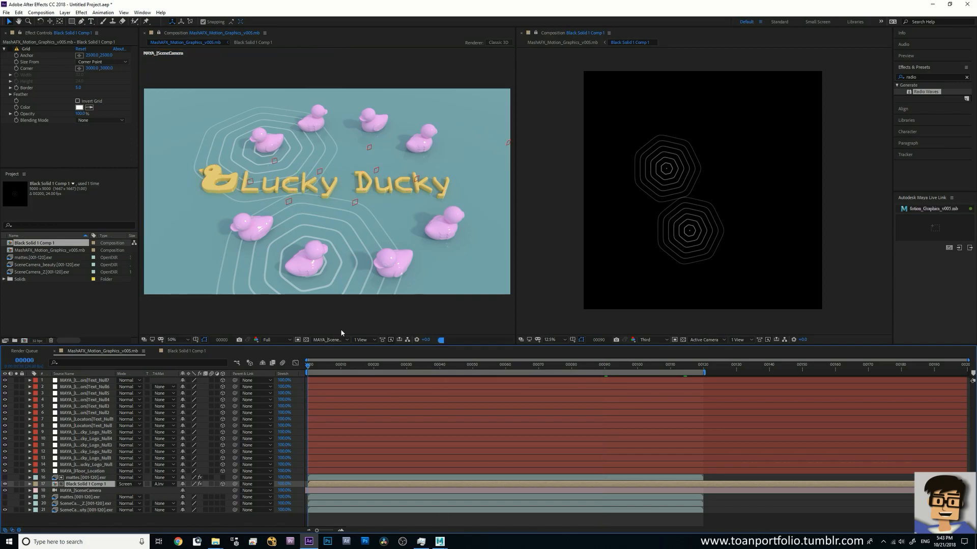
left_click(276, 340)
left_click(277, 367)
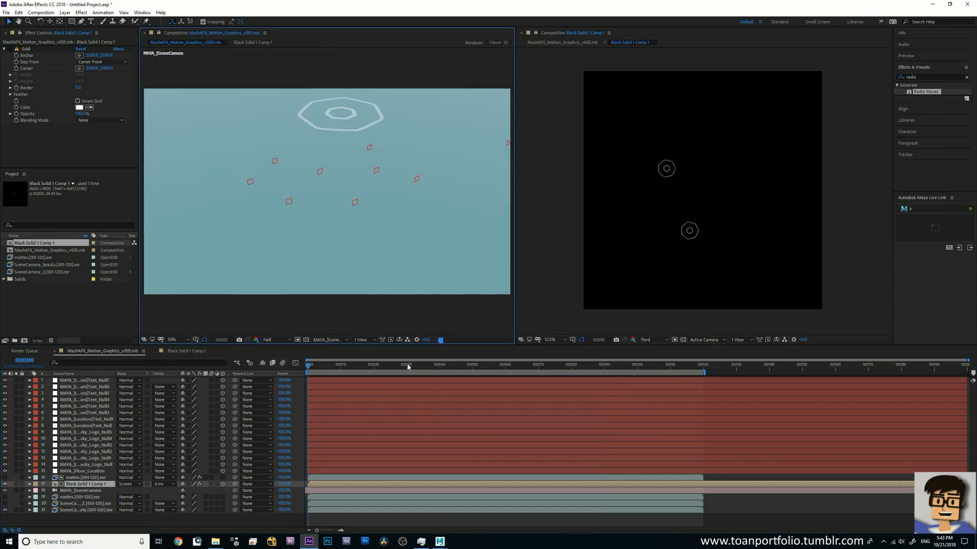
Step: Preview the composition to check the two ripple sets against the ducks, and scrub through the later frames
key("space")
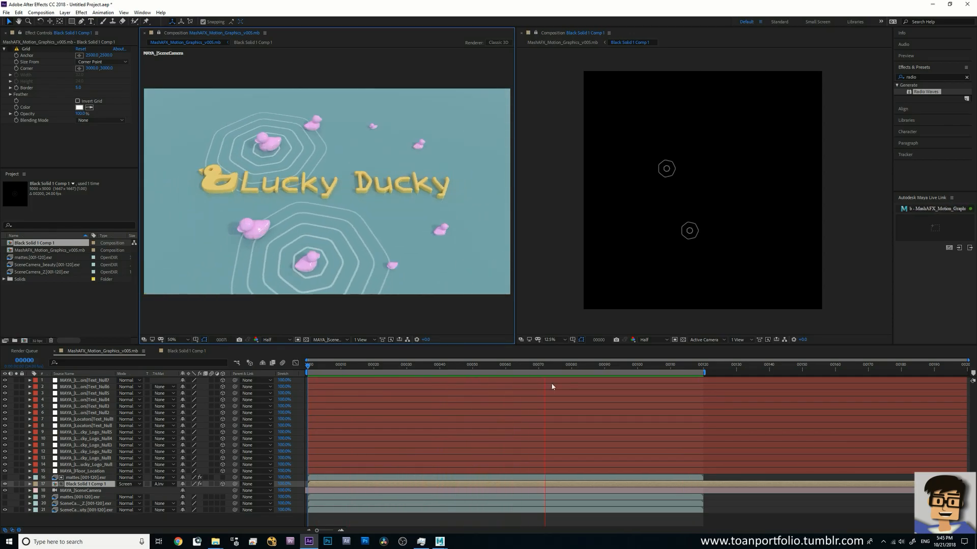
key("space")
left_click_drag(575, 369, 591, 387)
Step: Switch to Maya, view the scene through the persp camera and inspect the duck logo and particle trail on the floor
mouse_move(440, 542)
left_click(487, 514)
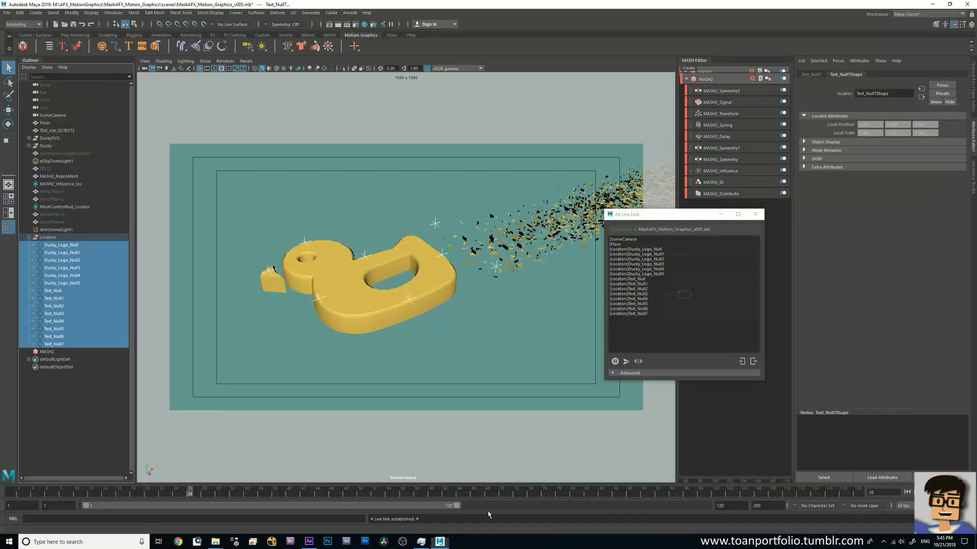
left_click(244, 61)
mouse_move(264, 68)
left_click(338, 74)
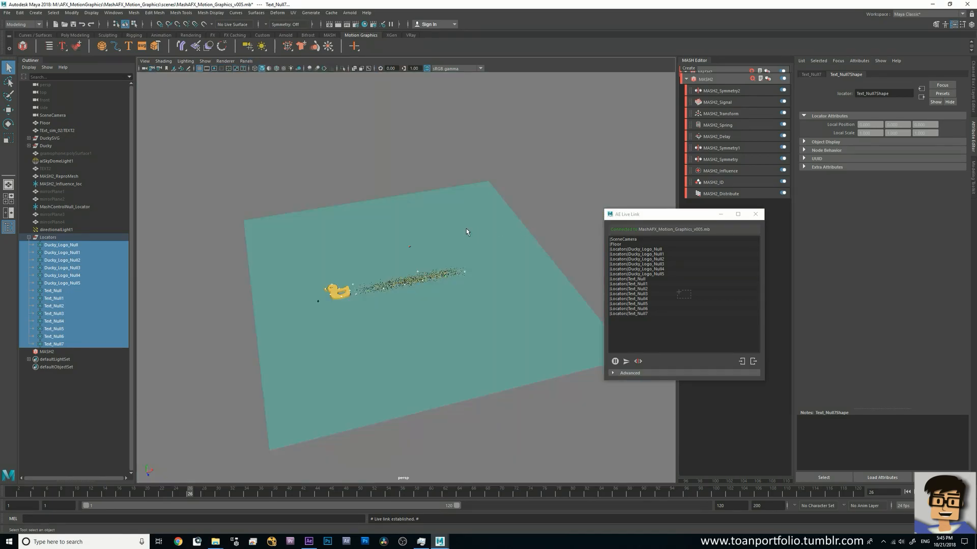
left_click_drag(422, 344, 444, 343)
left_click_drag(562, 325, 497, 316)
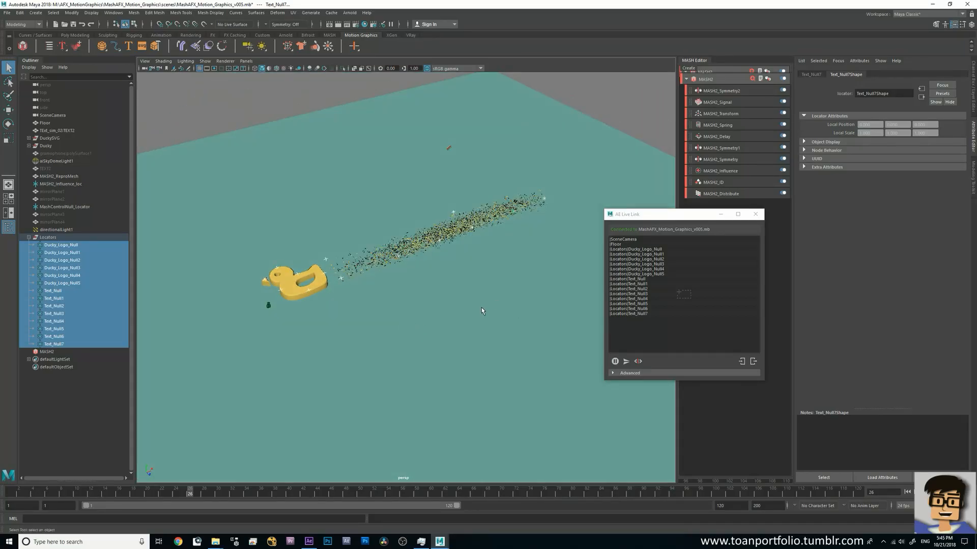